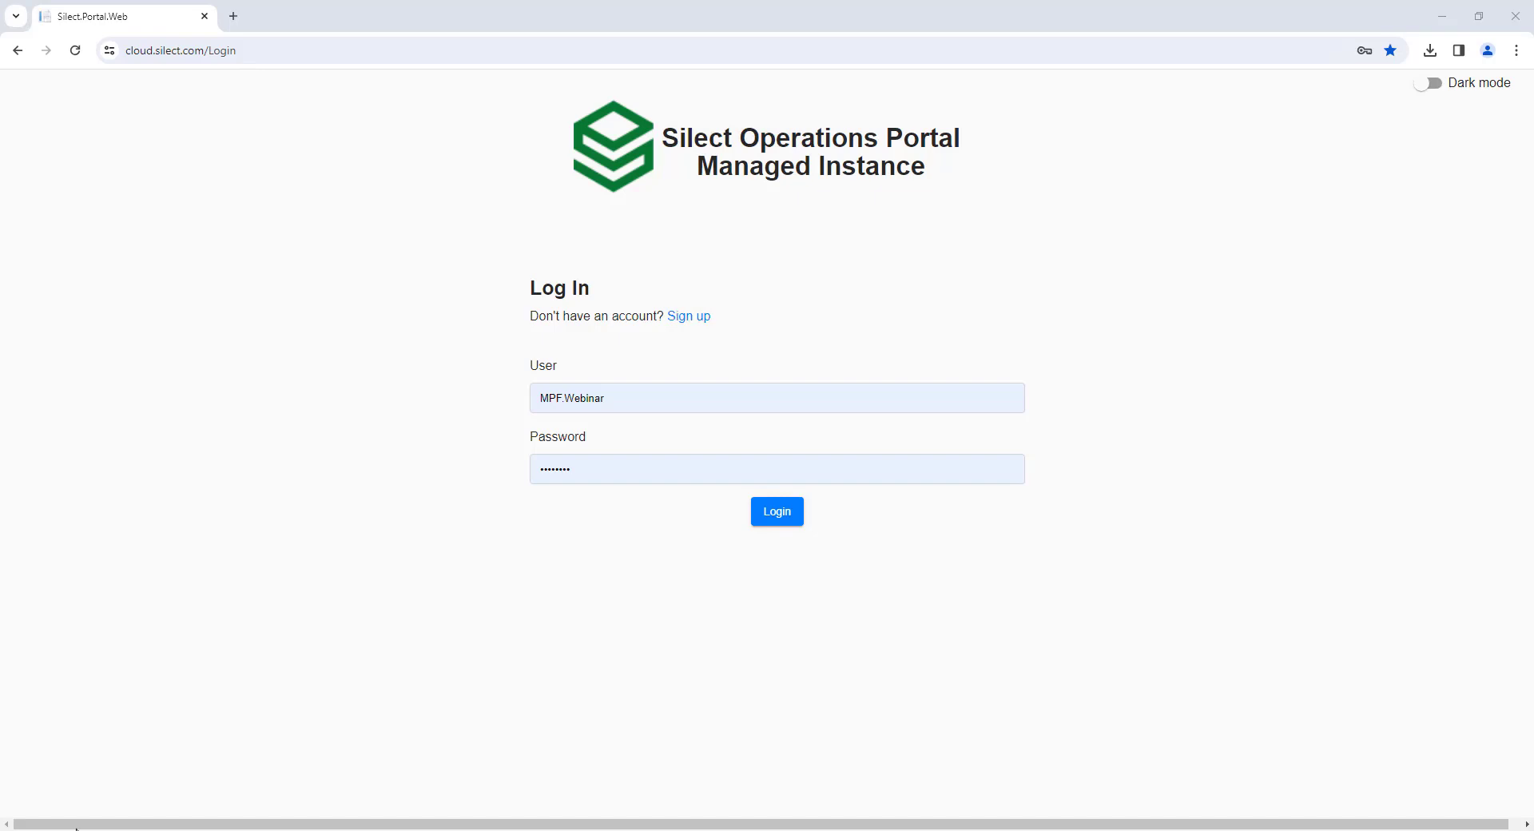
- Log in to the portal with the prefilled credentials and open the form for a new management pack
{"action": "left_click", "coordinate": [778, 514]}
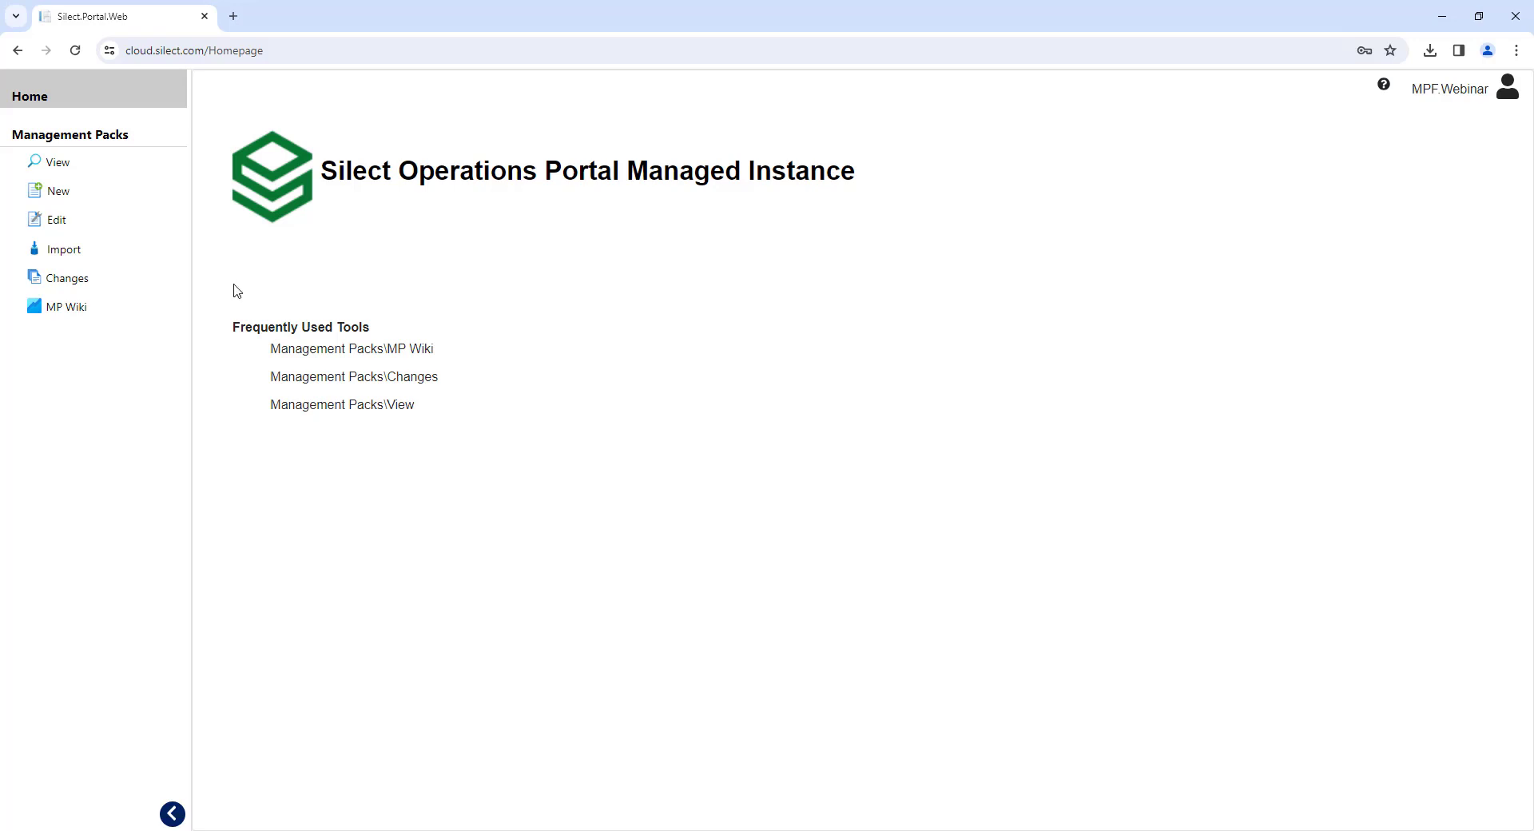
{"action": "left_click", "coordinate": [57, 199]}
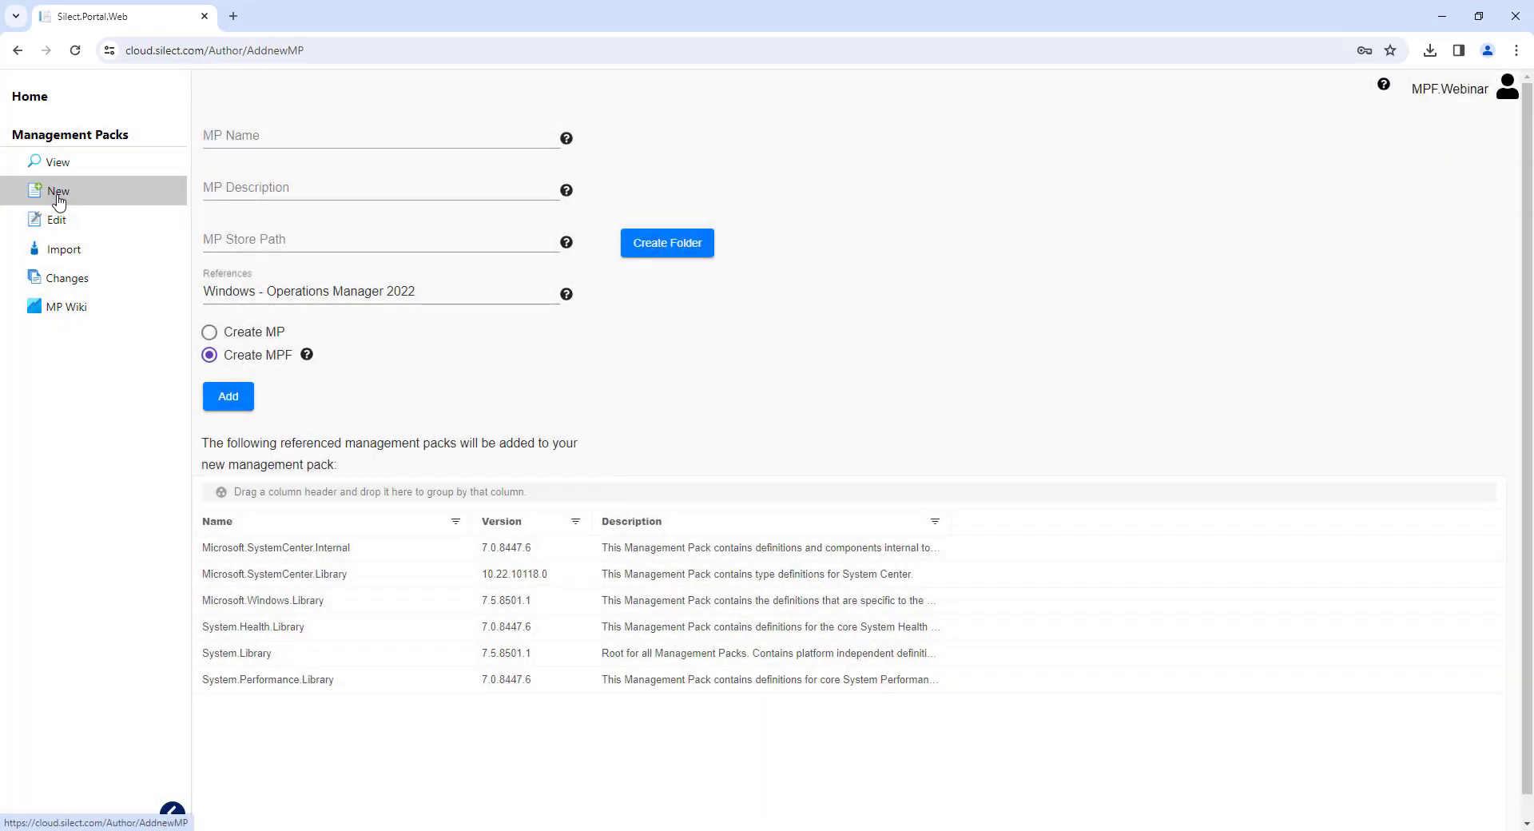
- Create an MPF management pack named NewMP with the description "new mp" in the Webinar store path
{"action": "left_click", "coordinate": [318, 135]}
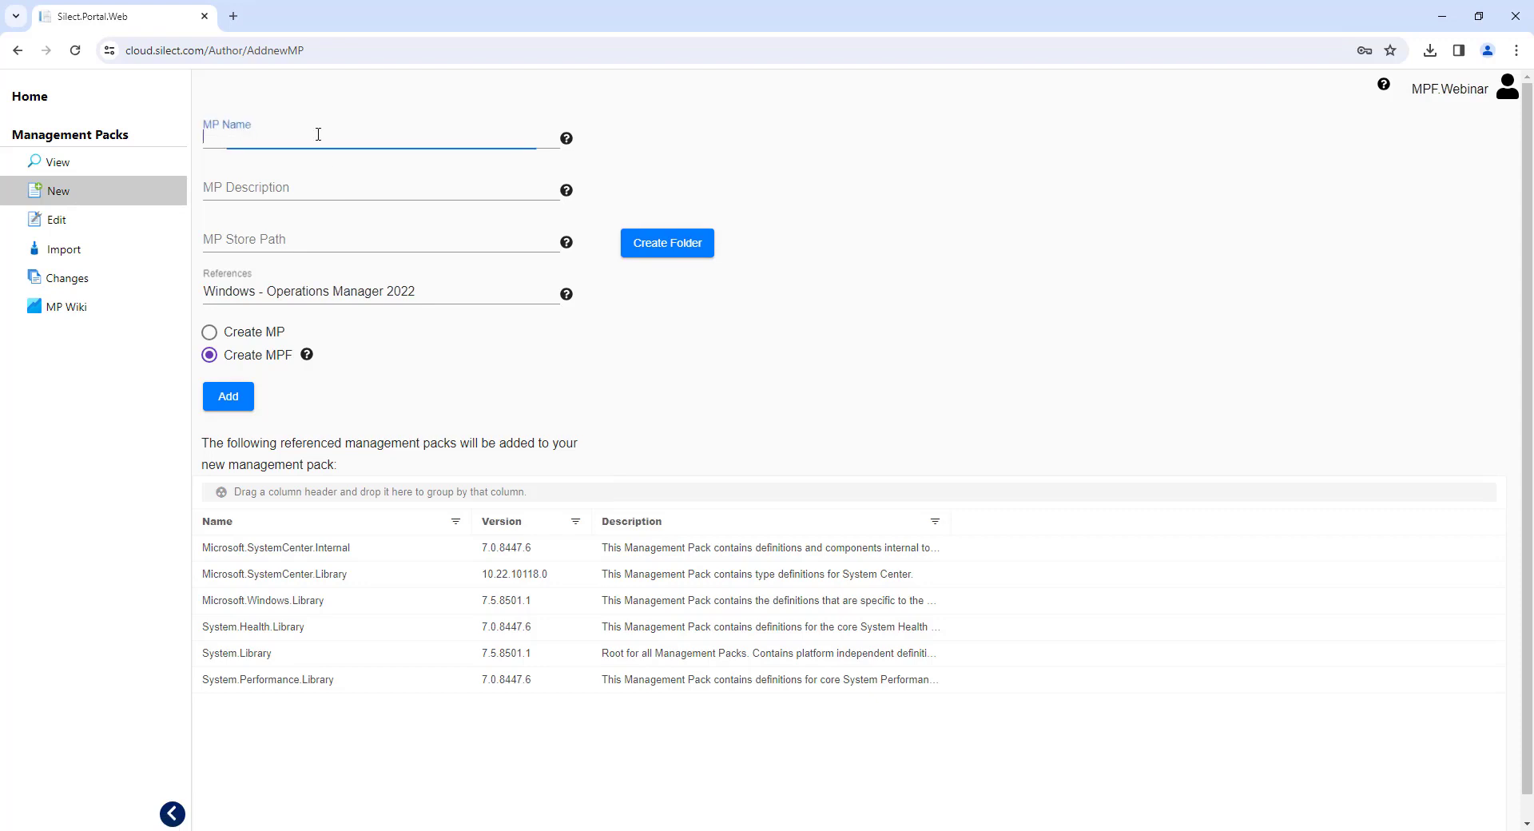
{"action": "type", "text": "NewMP"}
{"action": "key", "text": "Tab"}
{"action": "type", "text": "n"}
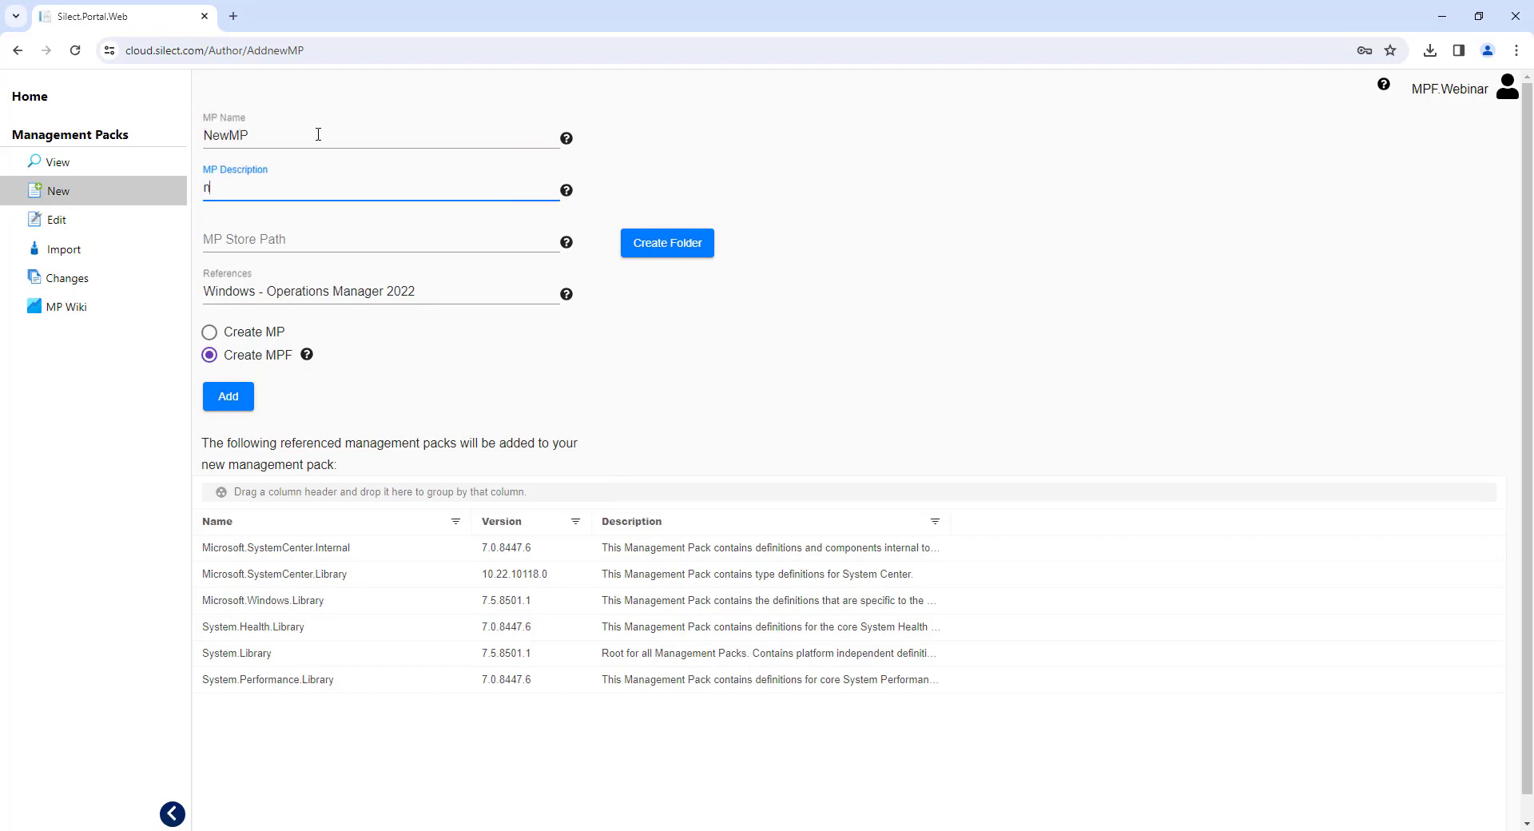
{"action": "type", "text": "ew mp"}
{"action": "key", "text": "Tab"}
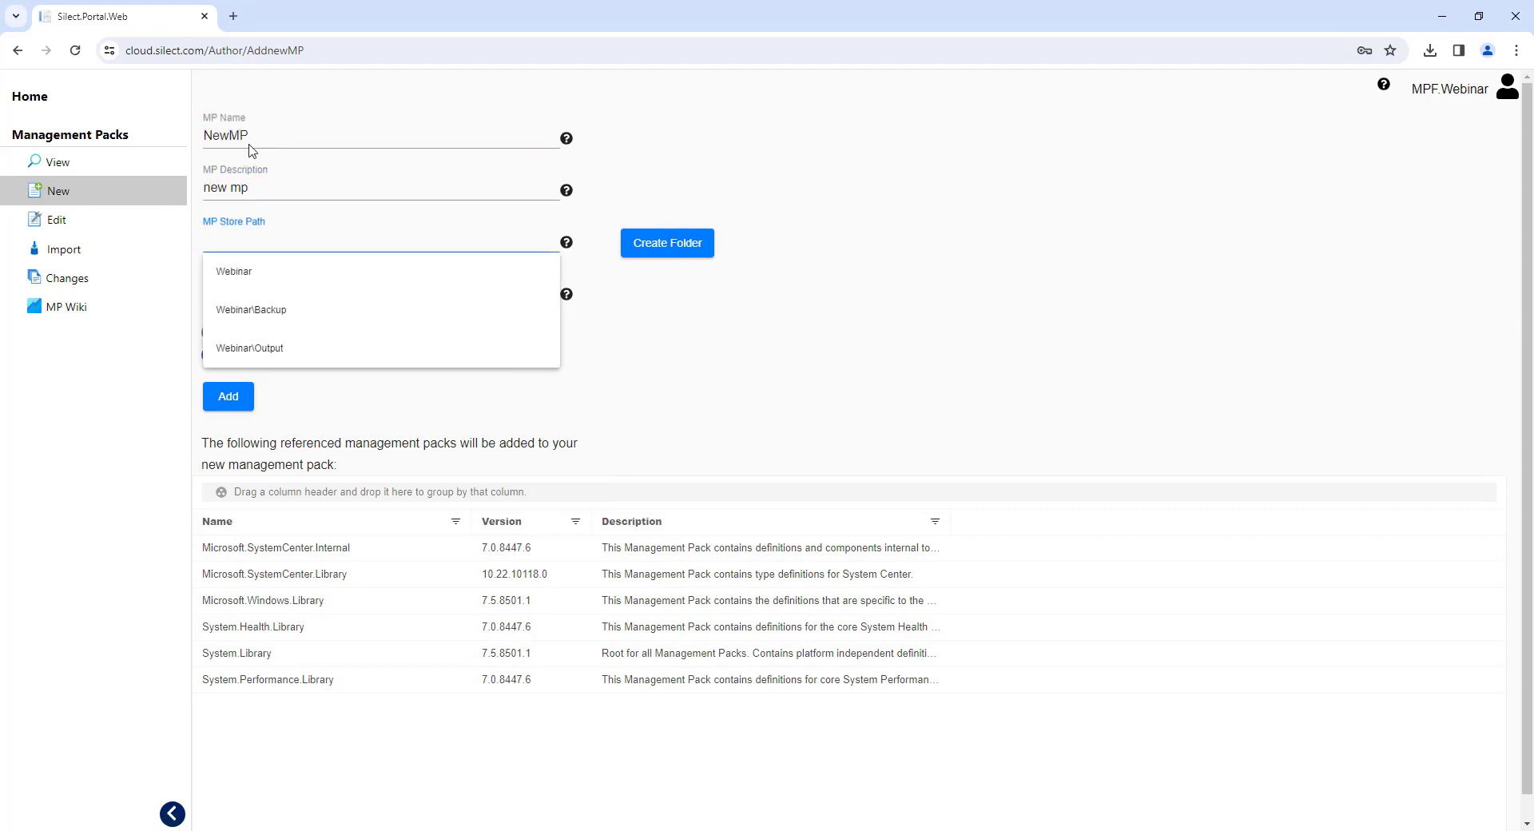
{"action": "left_click", "coordinate": [253, 279]}
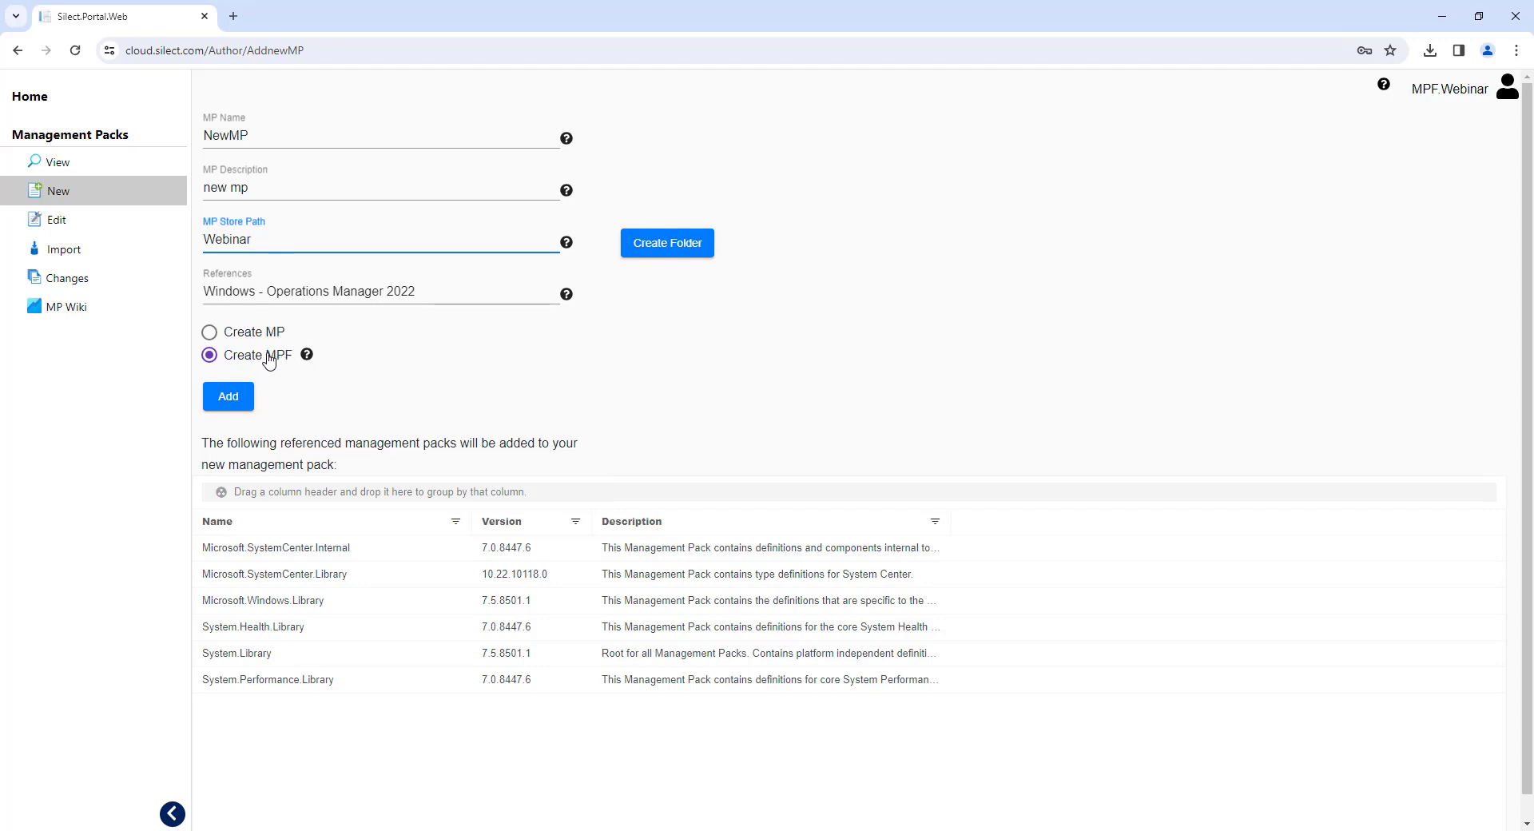
{"action": "mouse_move", "coordinate": [308, 356]}
{"action": "left_click", "coordinate": [248, 400]}
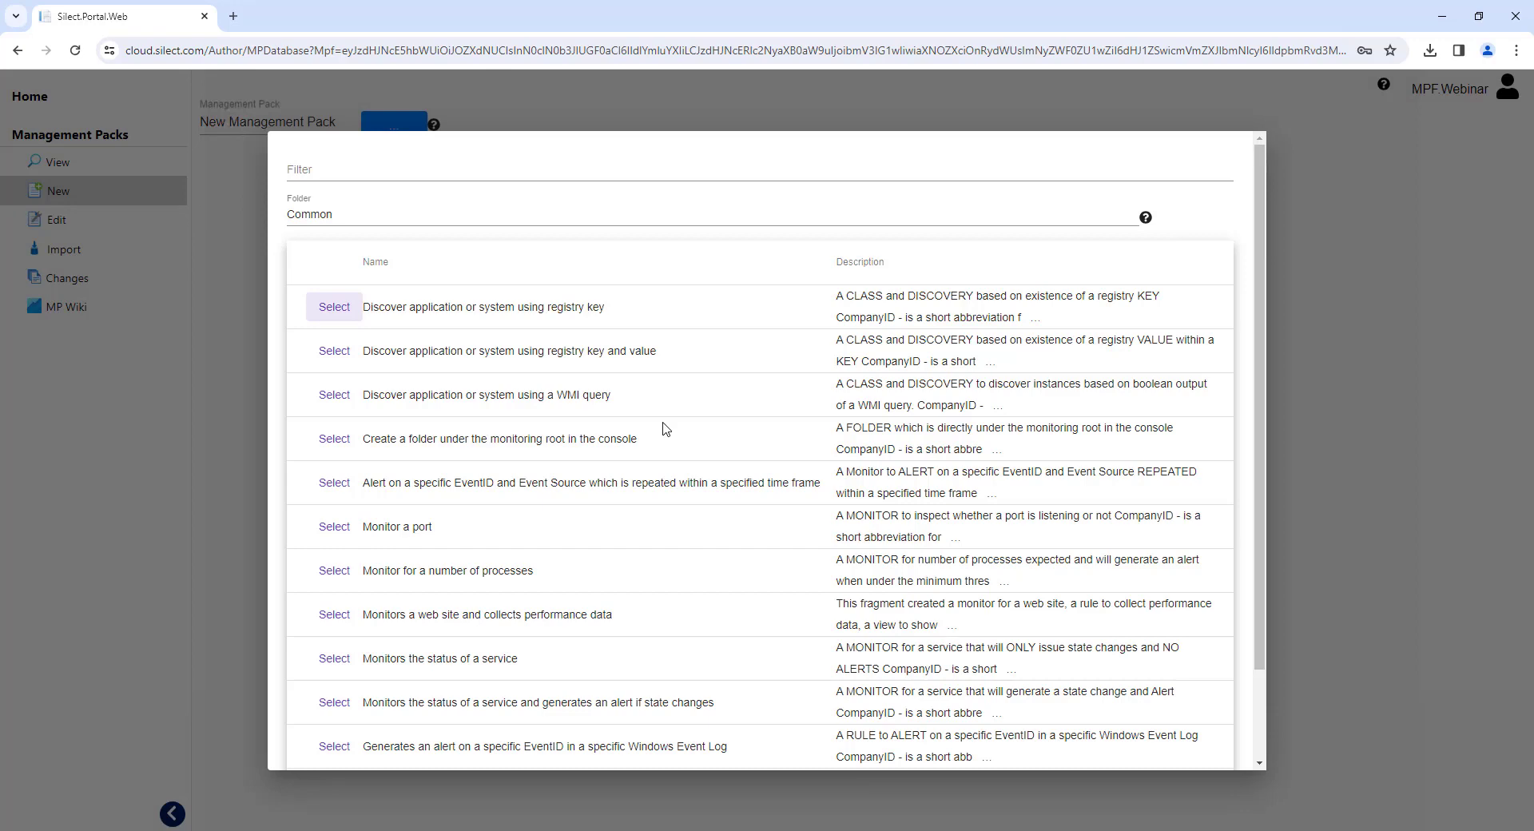
- Choose the fragment "Discover application or system using registry key" and set its comment to "discover portal"
{"action": "left_click", "coordinate": [334, 307]}
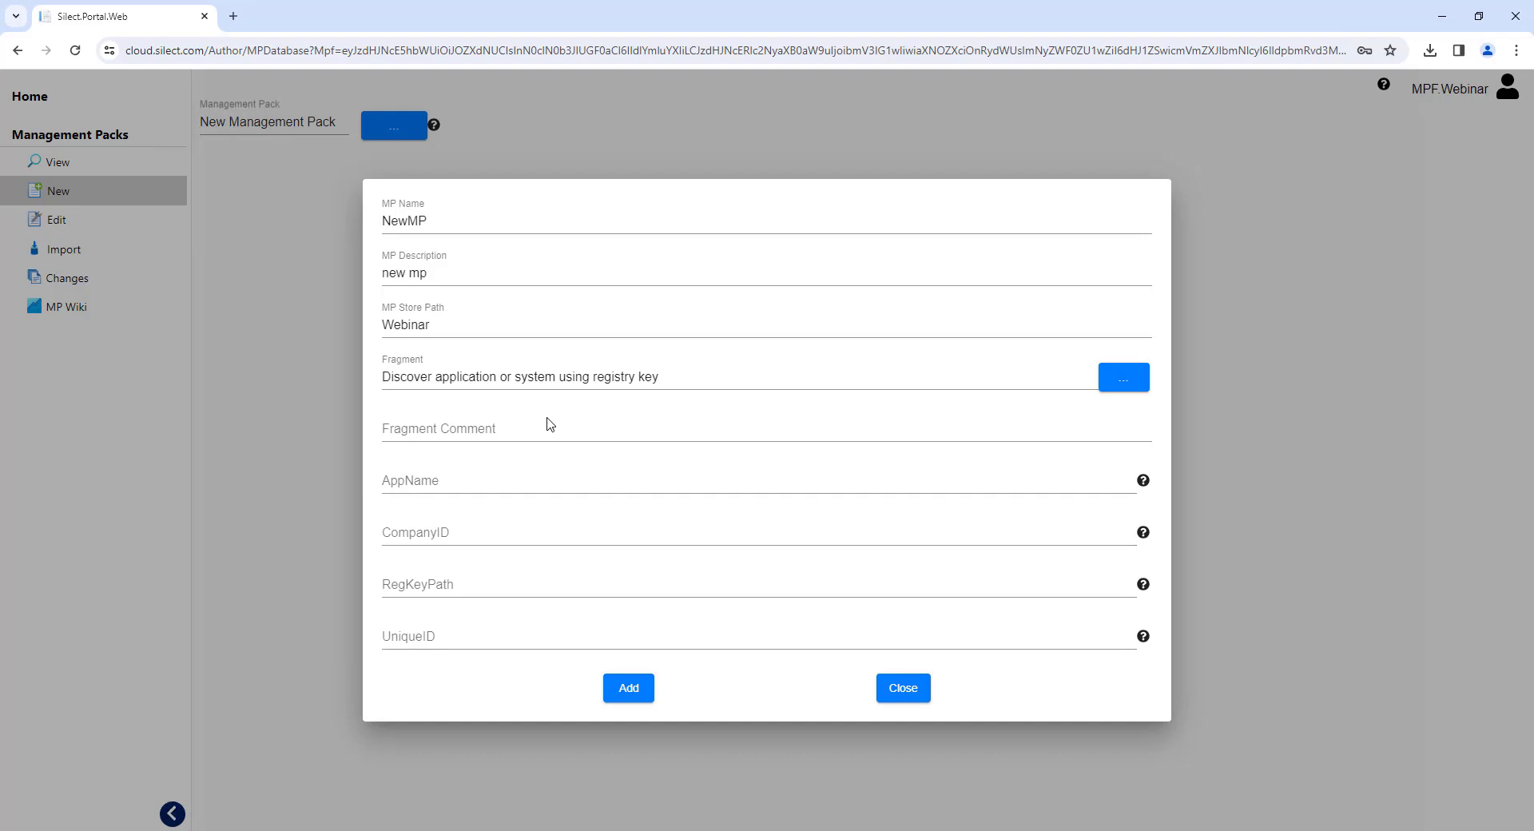
{"action": "left_click", "coordinate": [550, 423]}
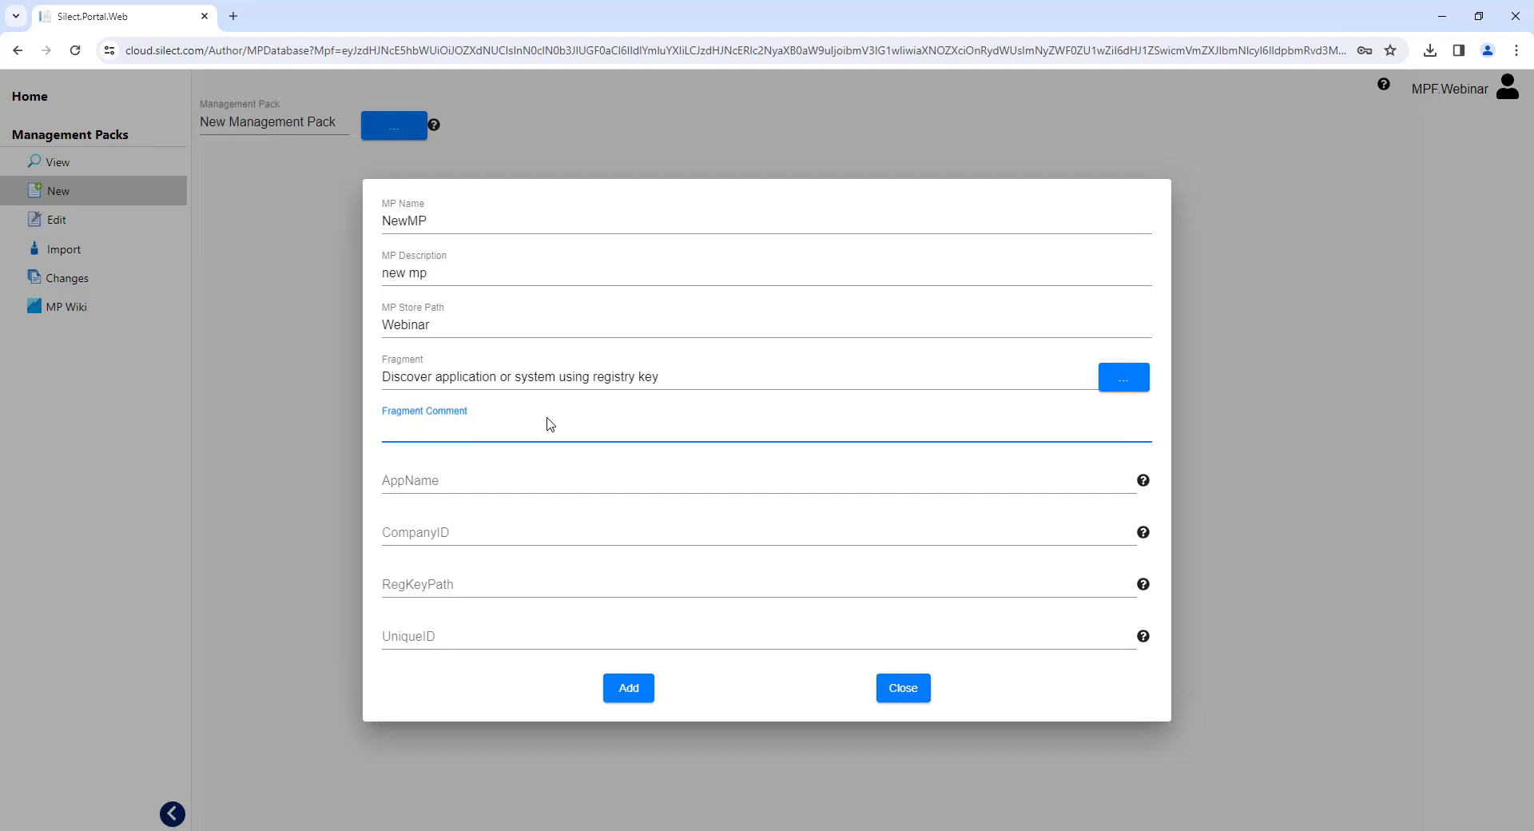
{"action": "type", "text": "discover portal"}
{"action": "key", "text": "Tab"}
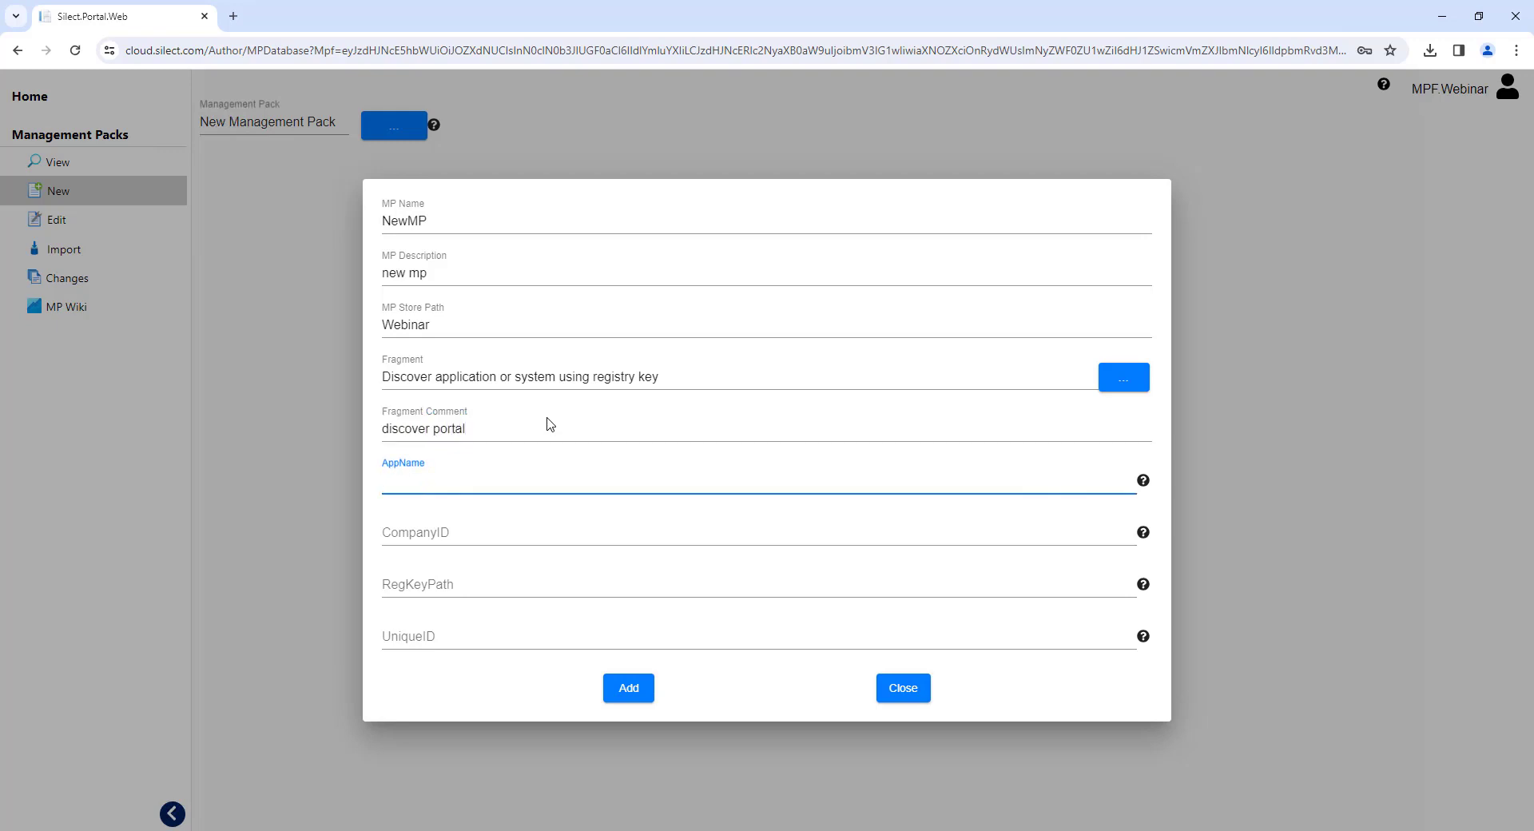
- Add the discovery fragment with AppName portal, CompanyID silect, RegKeyPath software\silect and UniqueID reg
{"action": "type", "text": "portal"}
{"action": "key", "text": "Tab"}
{"action": "type", "text": "silect"}
{"action": "key", "text": "Tab"}
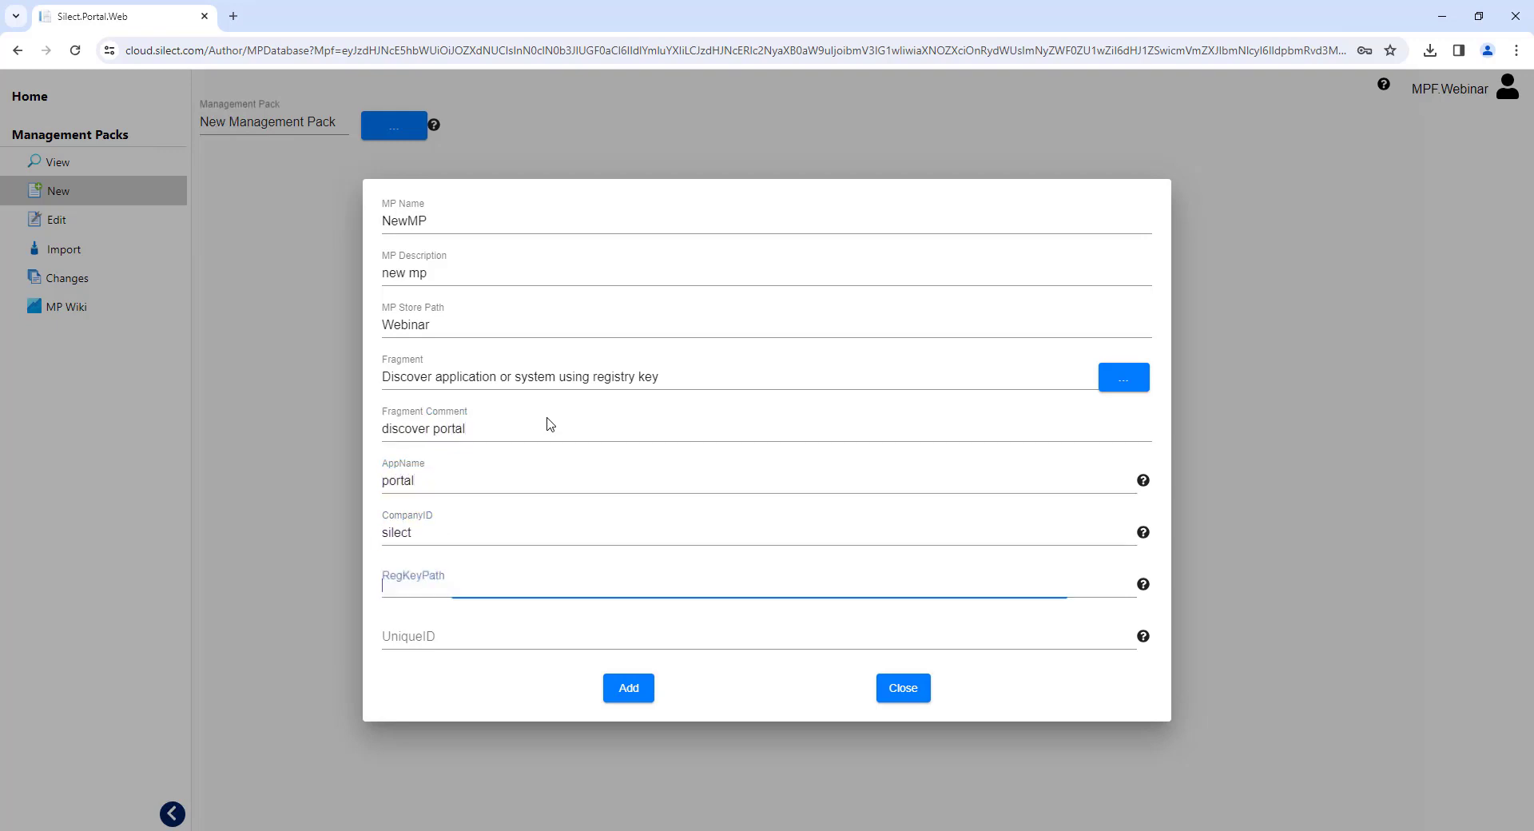
{"action": "type", "text": "software\\"}
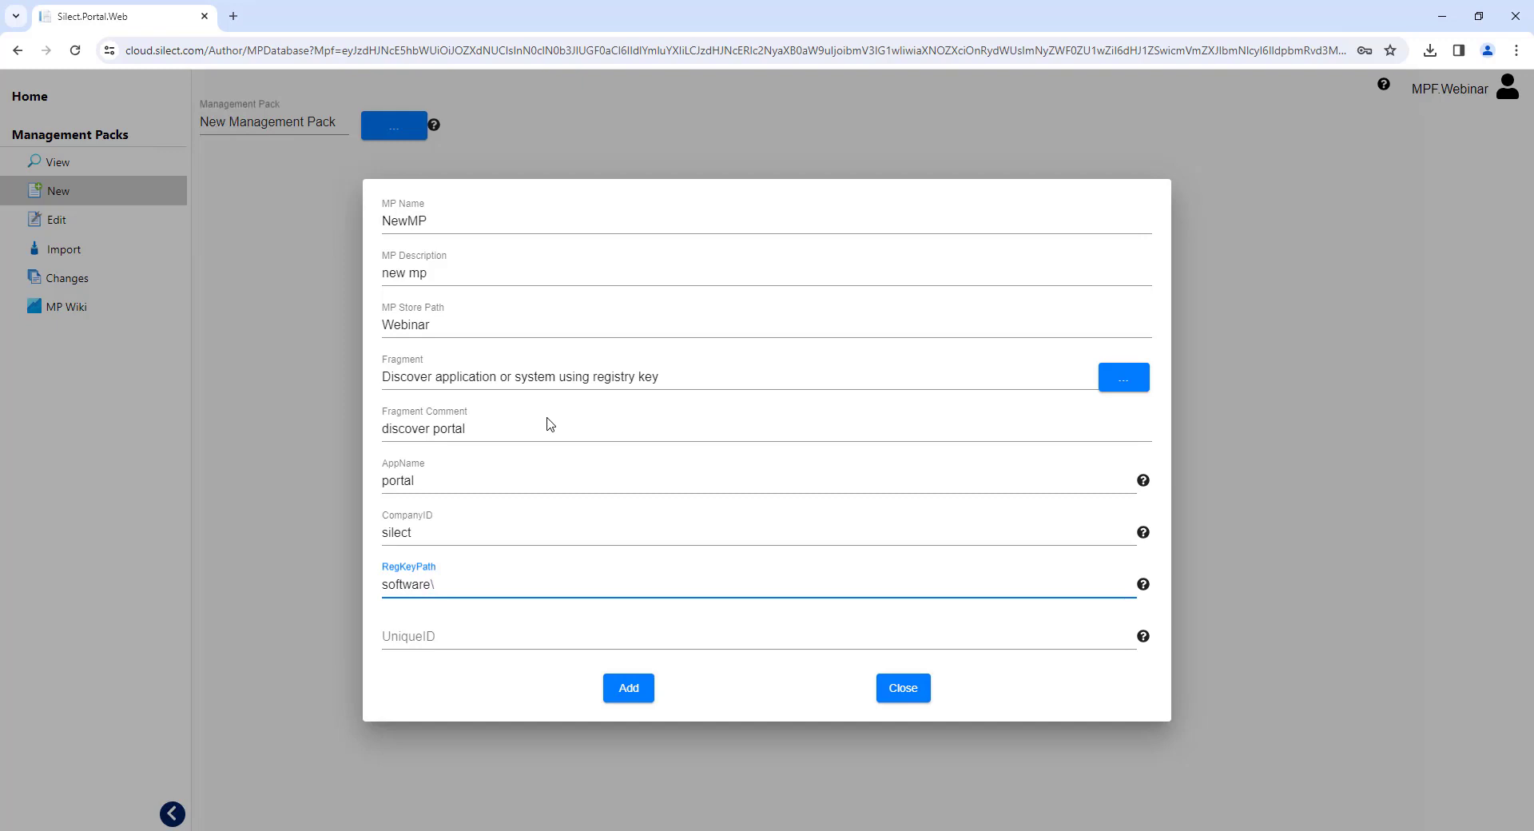
{"action": "type", "text": "silect"}
{"action": "key", "text": "Tab"}
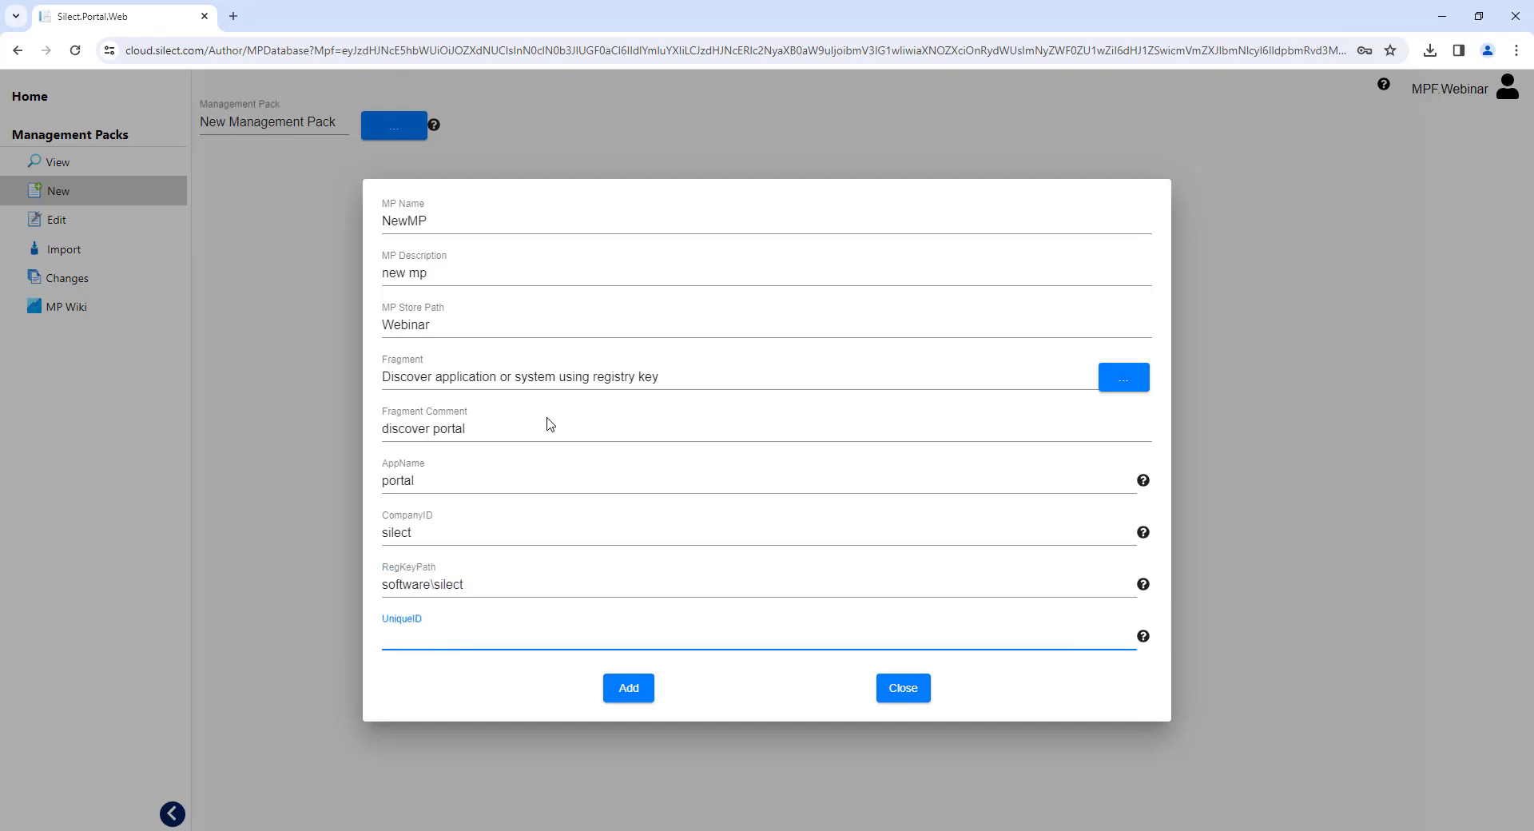
{"action": "type", "text": "reg"}
{"action": "left_click", "coordinate": [631, 696]}
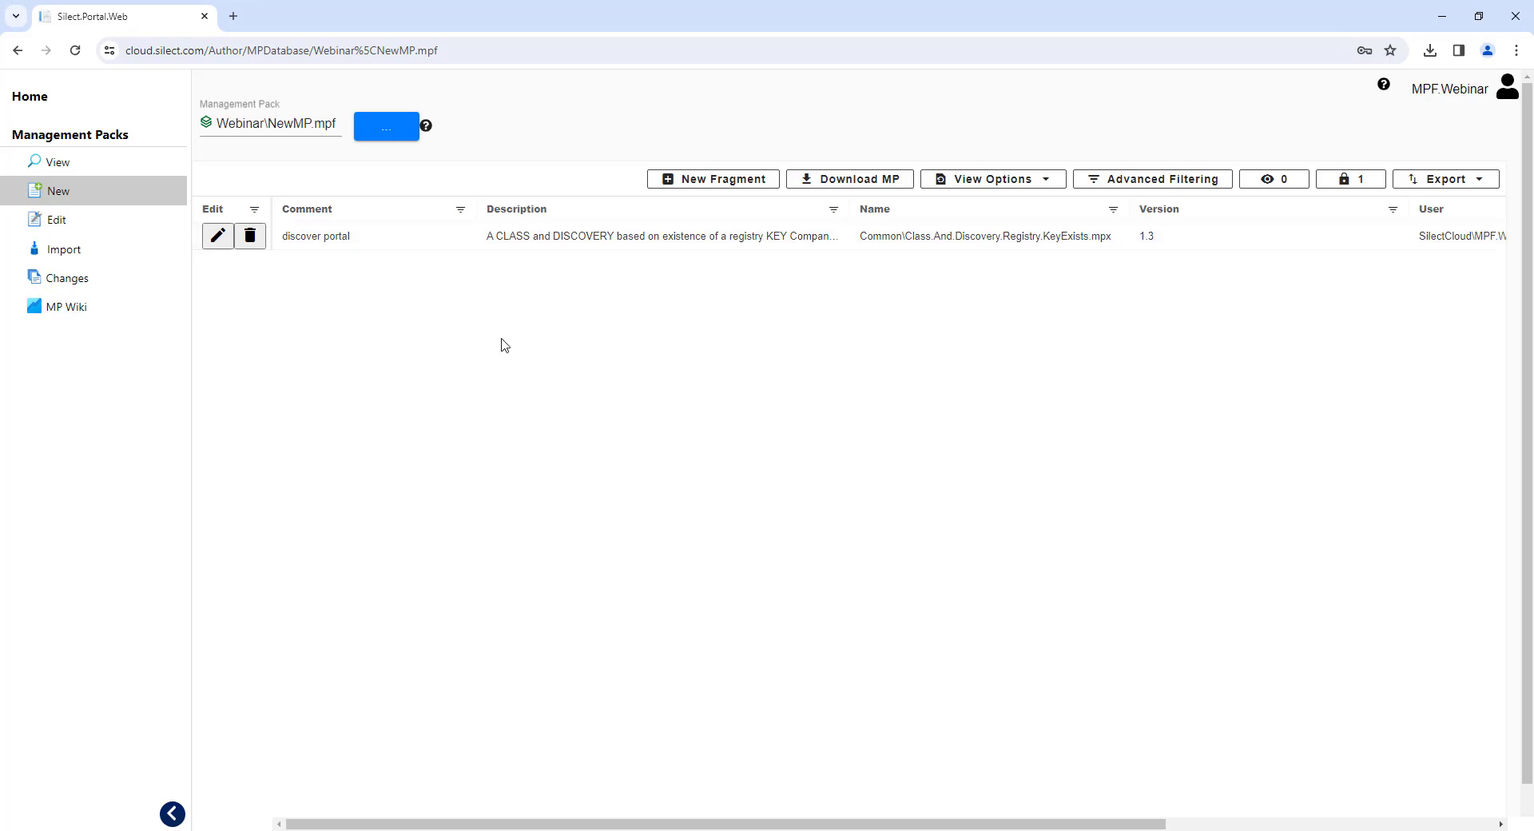
- Start another fragment based on "Monitors the status of a service" and set its comment to "monitor portal srevice"
{"action": "left_click", "coordinate": [742, 182]}
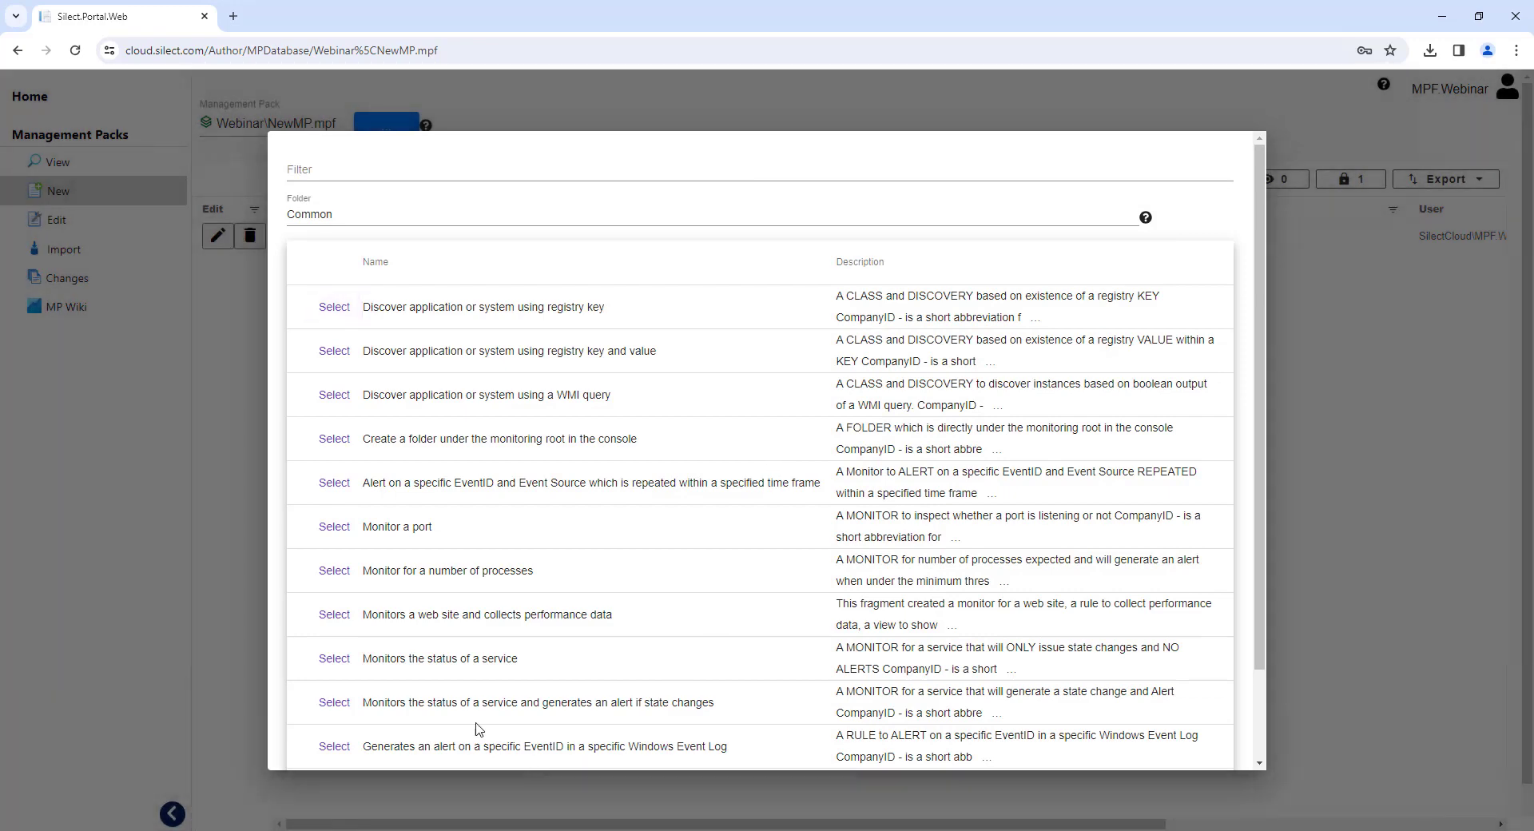
{"action": "left_click", "coordinate": [328, 663]}
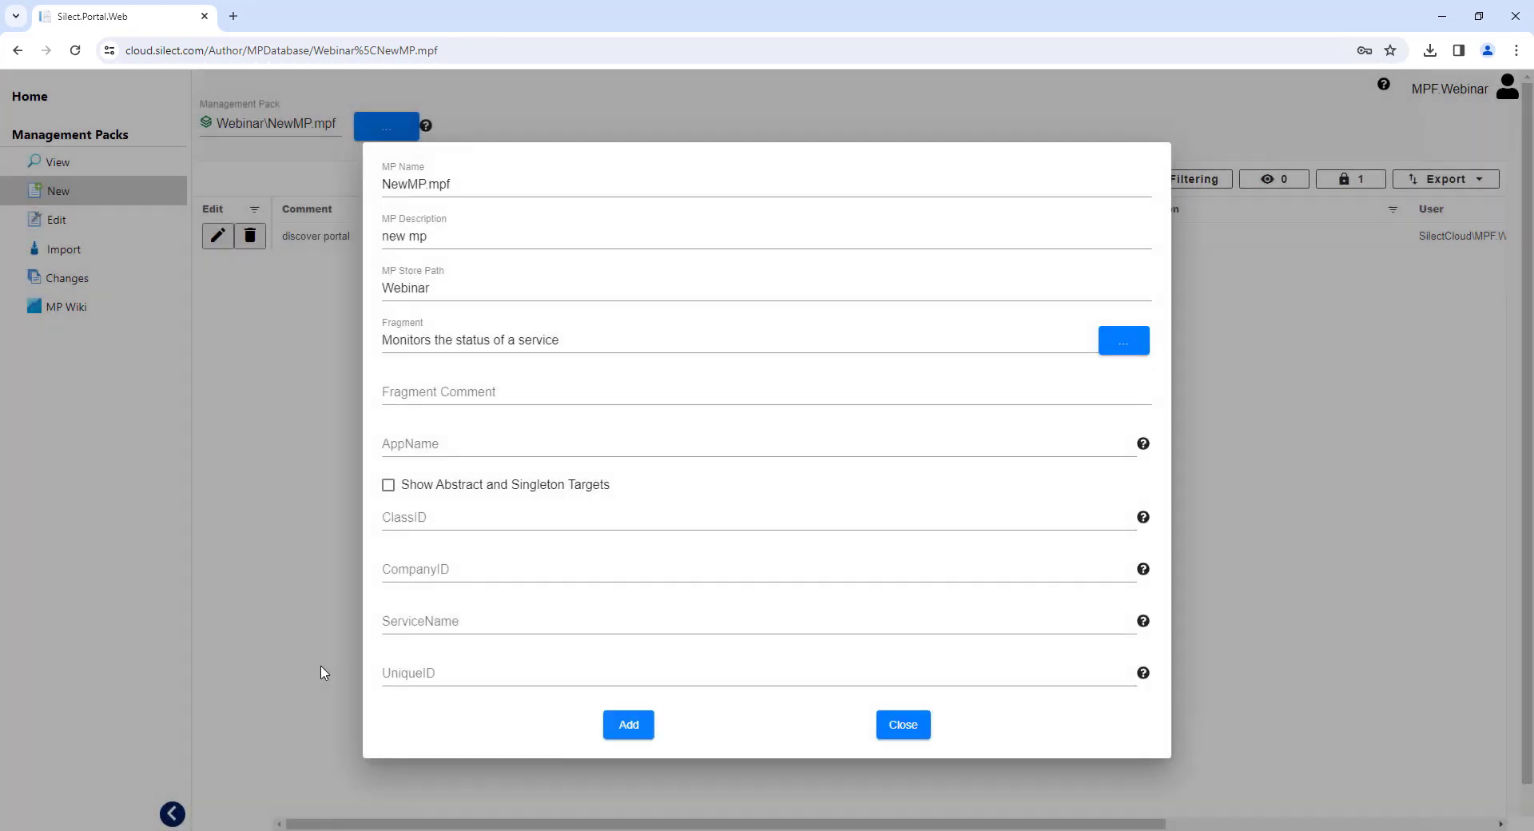
{"action": "left_click", "coordinate": [439, 396]}
{"action": "type", "text": "m"}
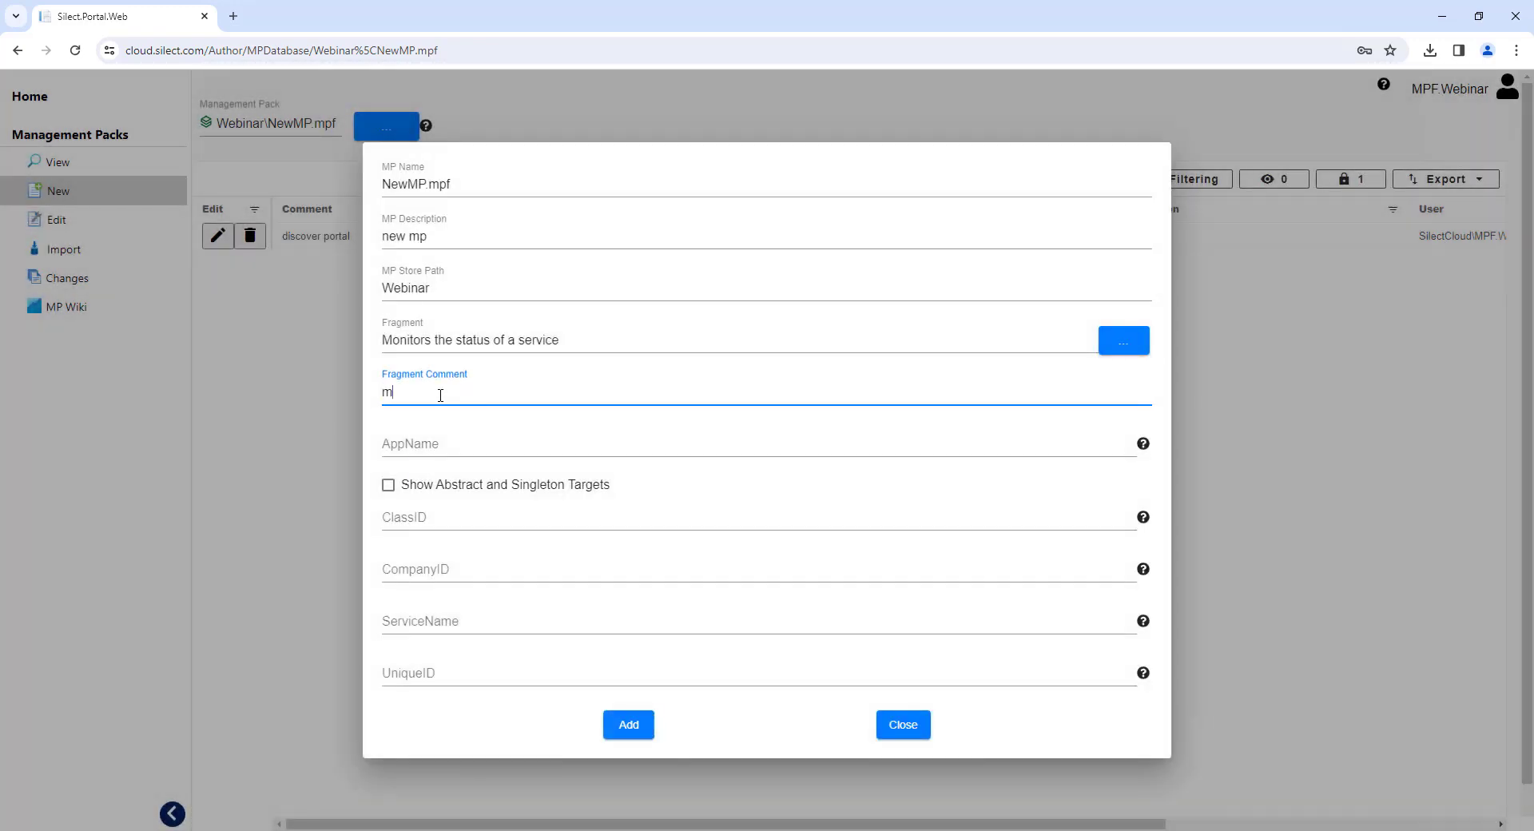
{"action": "type", "text": "onitor portal srevice"}
{"action": "key", "text": "Tab"}
- Add the service monitor fragment with AppName portal, ClassID silect.portal.reg.Class, CompanyID silect, ServiceName silect.portal.web.exe and UniqueID svc
{"action": "type", "text": "portal"}
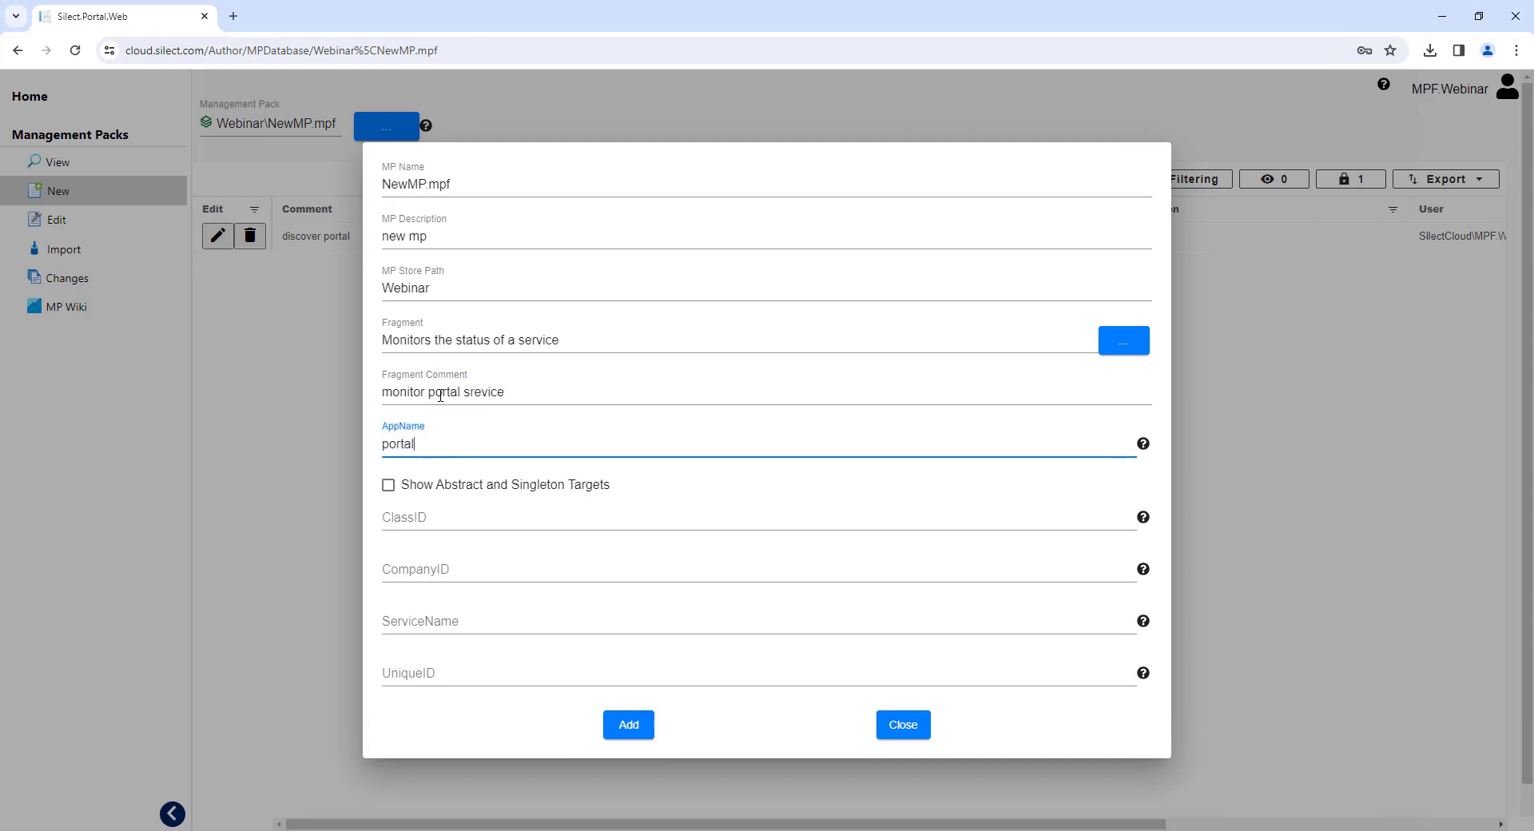
{"action": "left_click", "coordinate": [543, 517]}
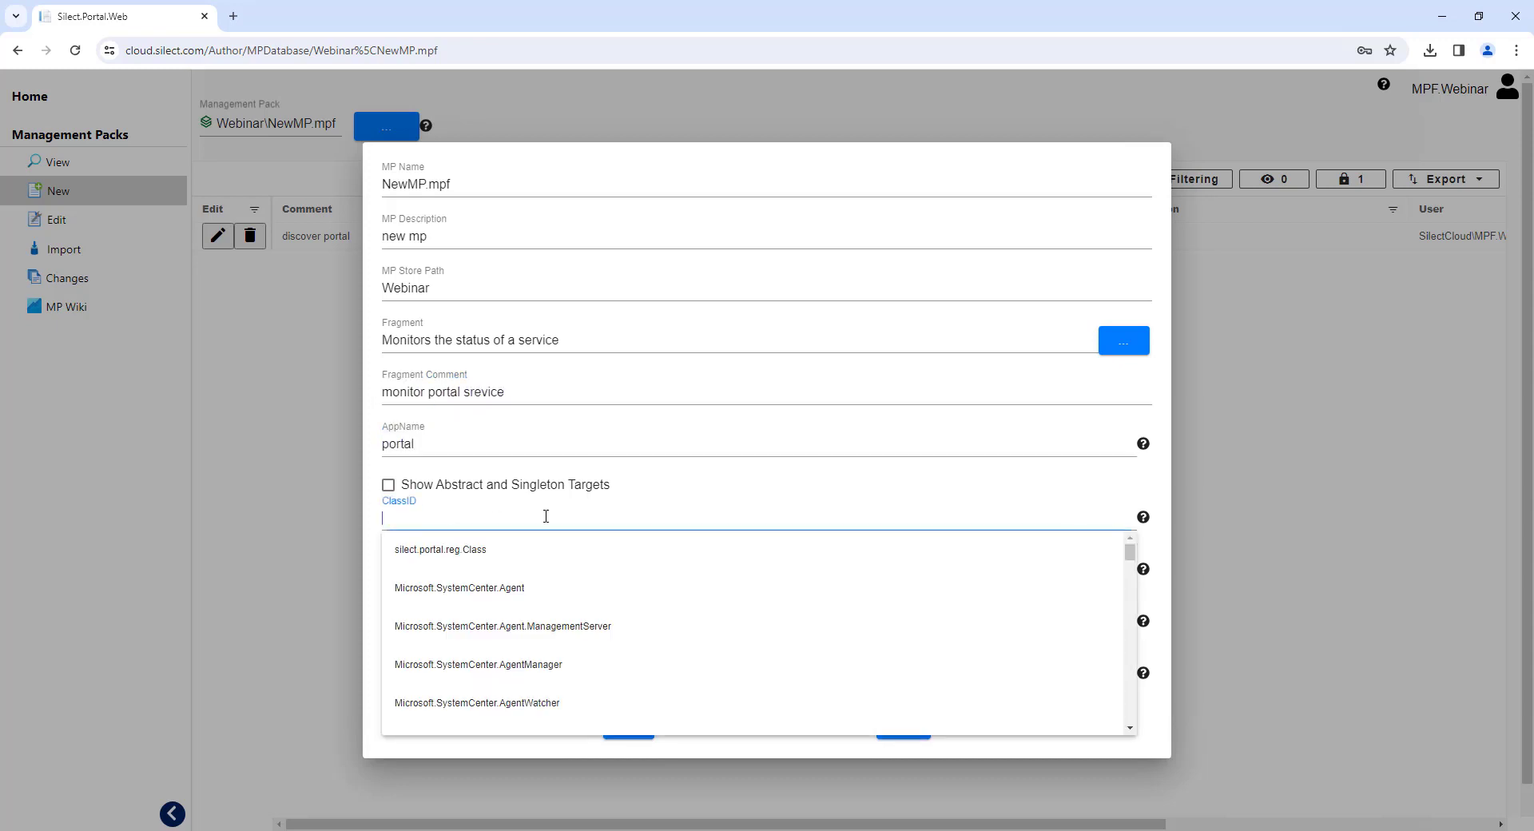
{"action": "left_click", "coordinate": [501, 559]}
{"action": "left_click", "coordinate": [537, 574]}
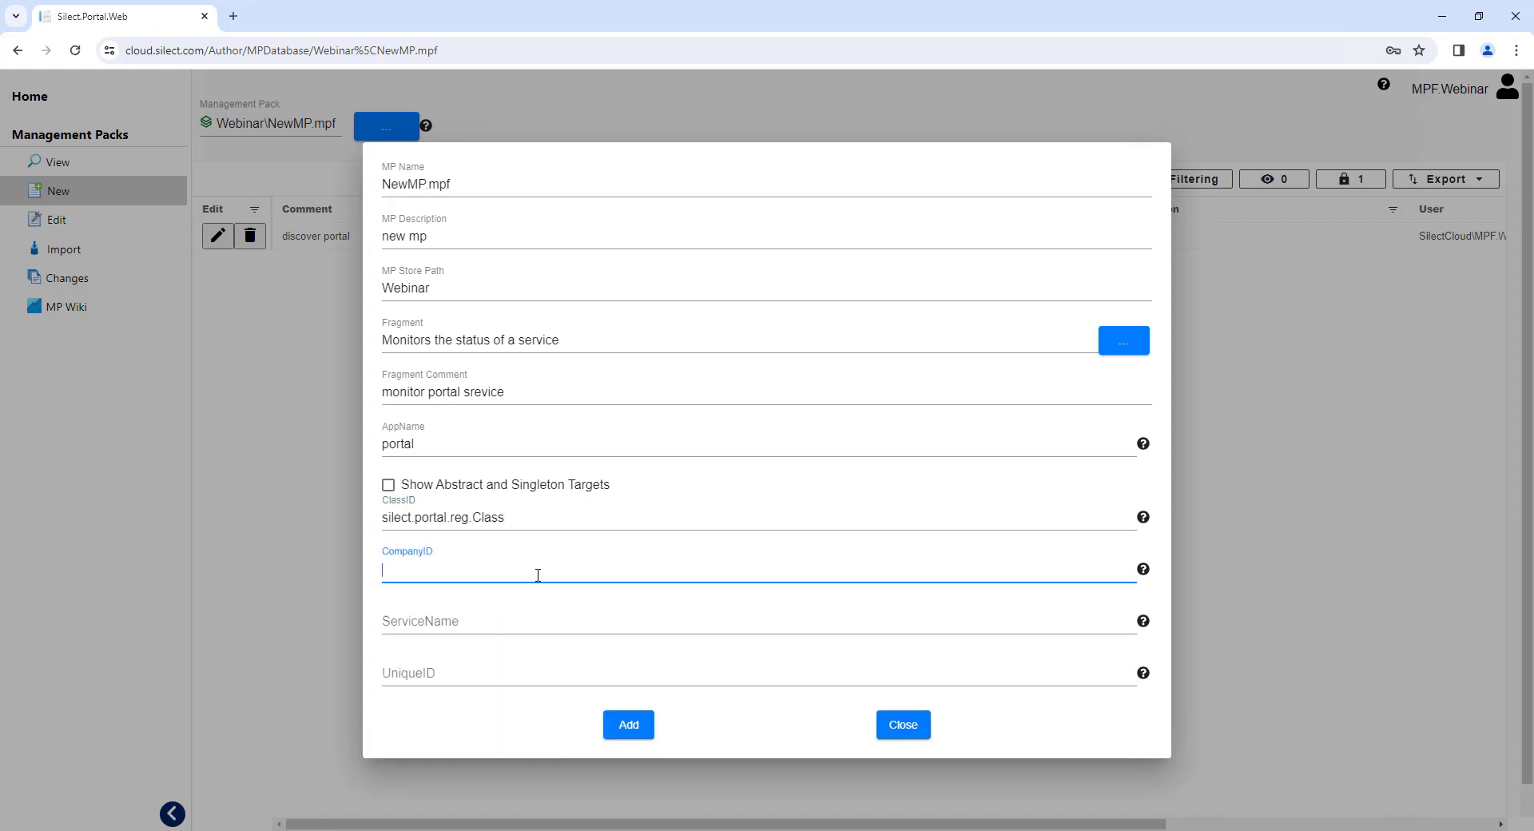
{"action": "type", "text": "silect"}
{"action": "key", "text": "Tab"}
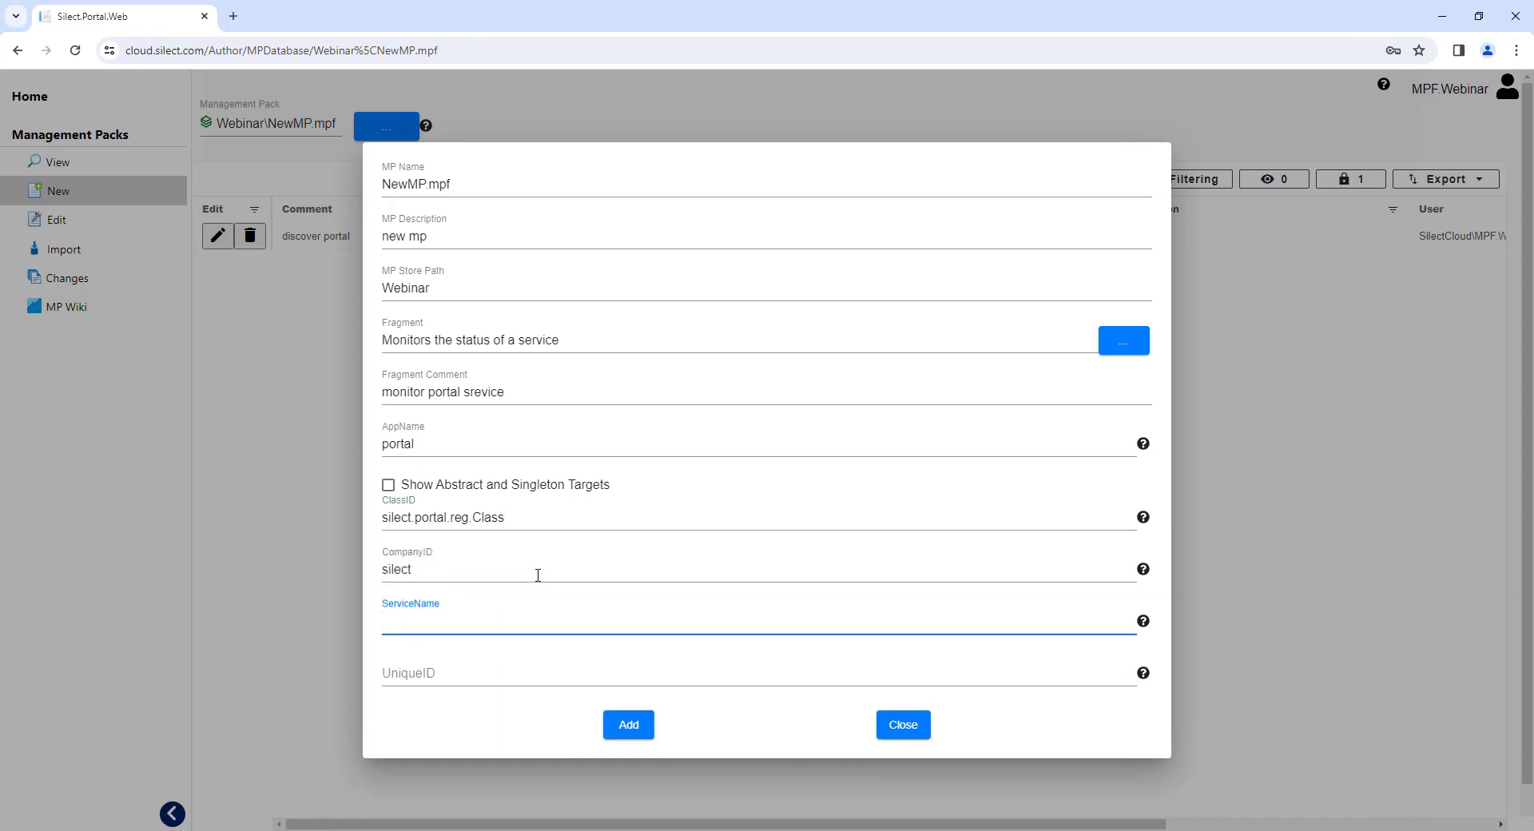
{"action": "type", "text": "silect.portal.web.exe"}
{"action": "key", "text": "Tab"}
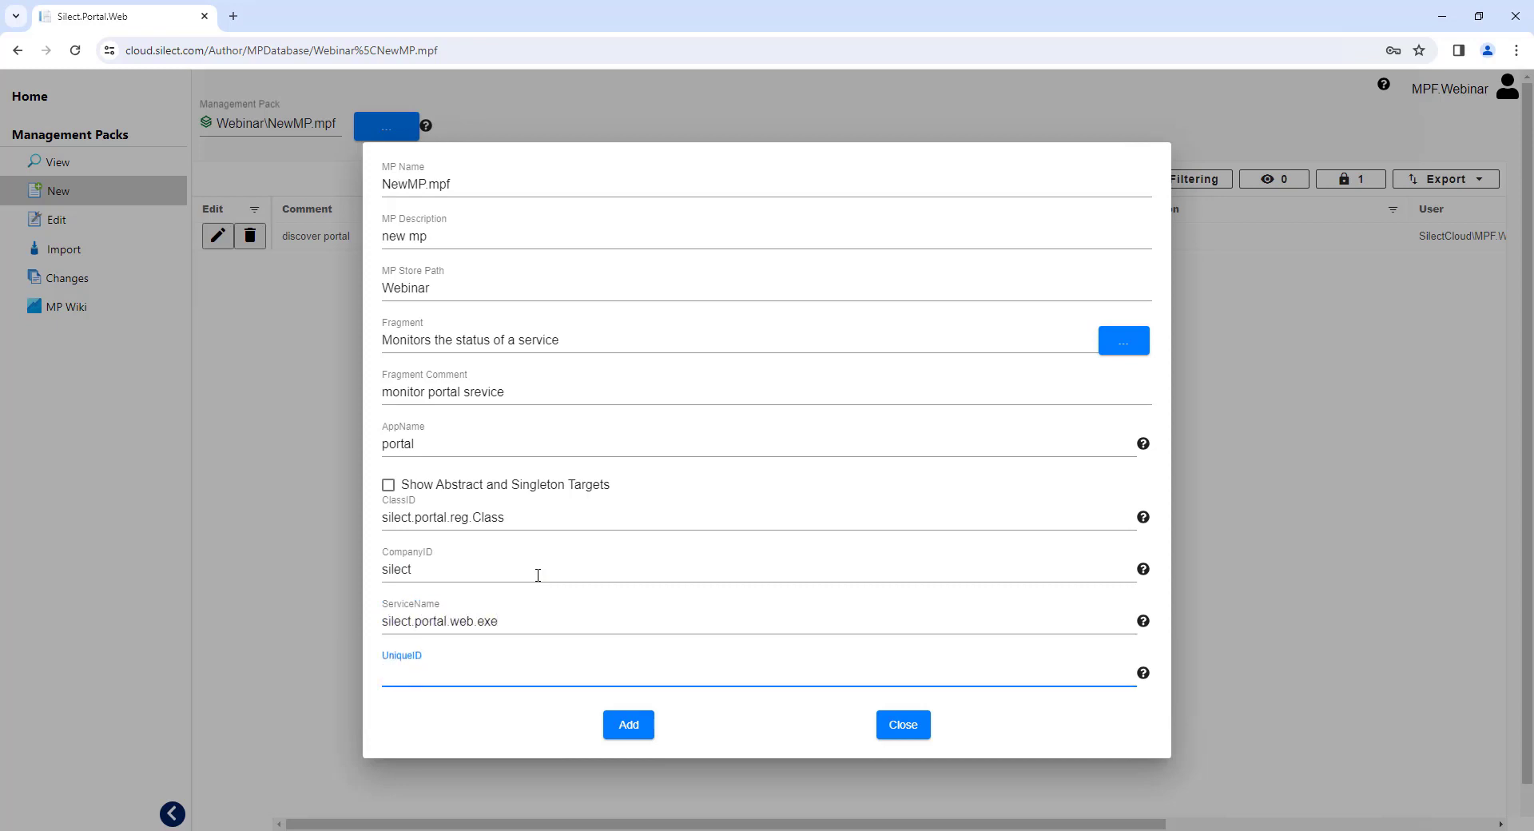
{"action": "type", "text": "svc"}
{"action": "left_click", "coordinate": [628, 725]}
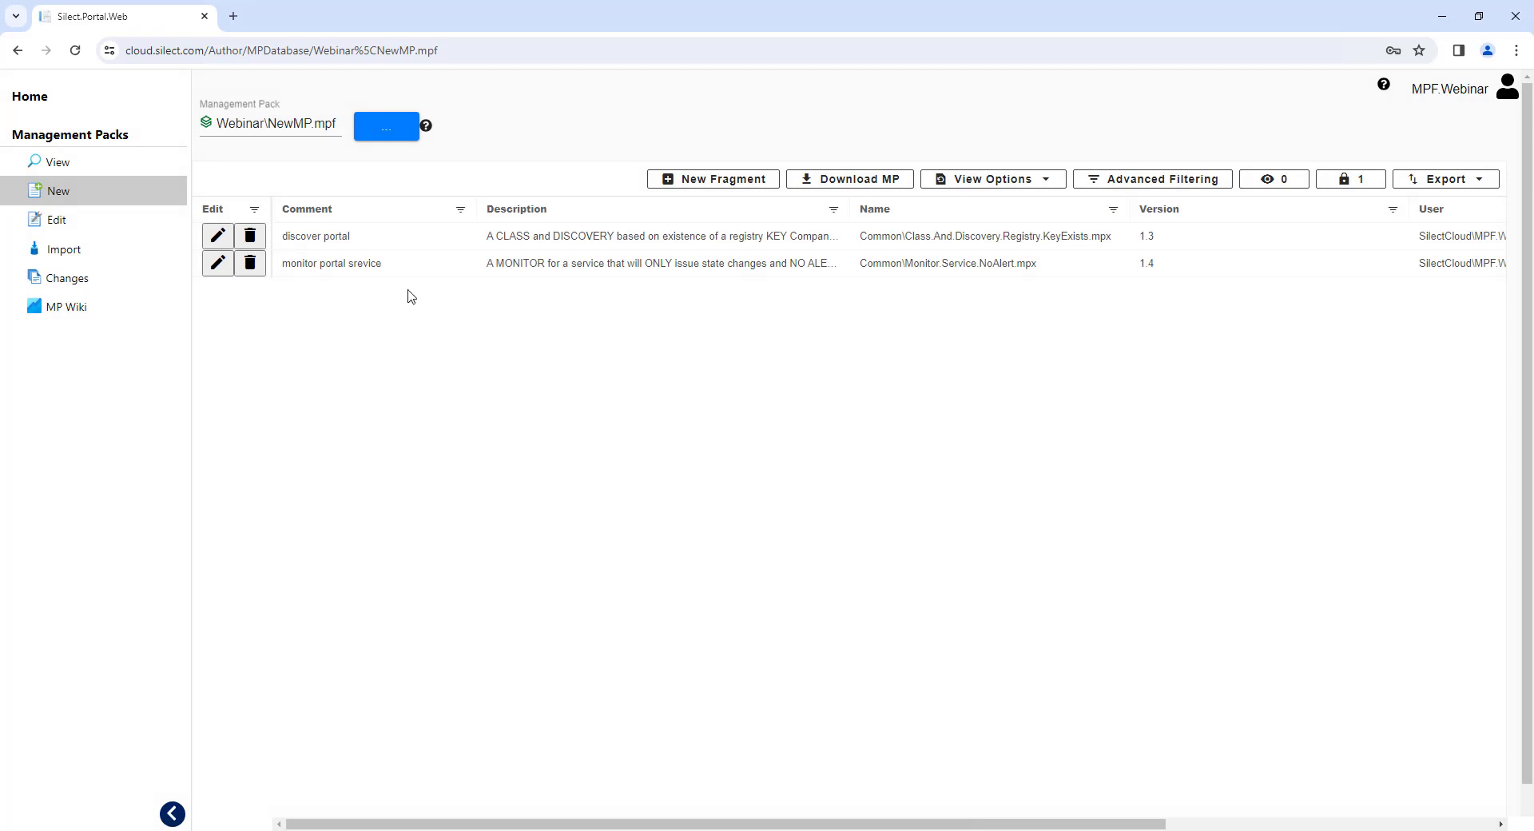
- Browse the fragments available in the Common folder and in all folders, and close without adding one
{"action": "left_click", "coordinate": [736, 182]}
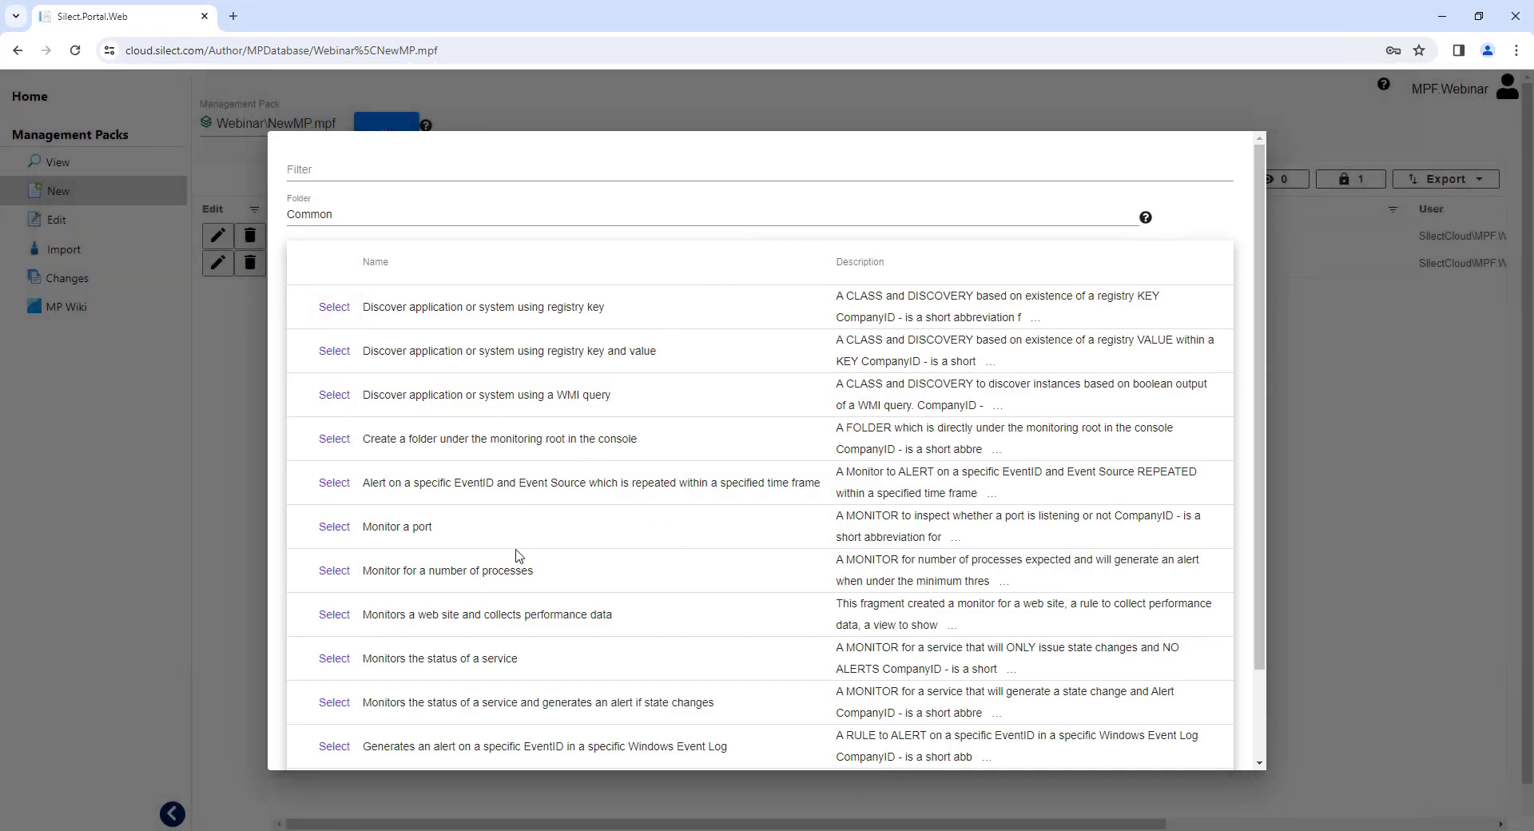
{"action": "scroll", "coordinate": [591, 552], "scroll_direction": "down", "scroll_amount": 2}
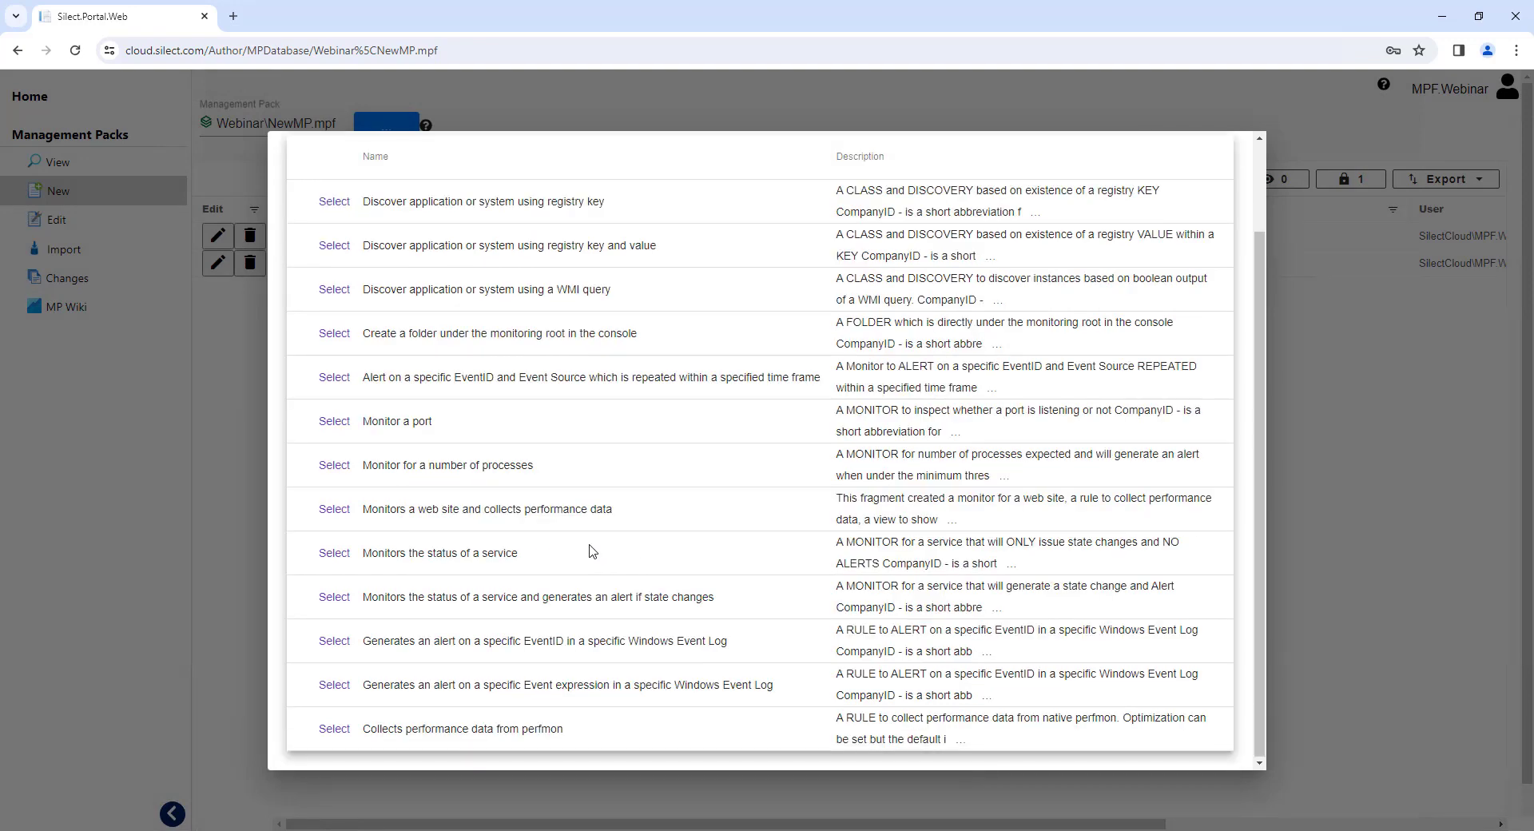
{"action": "scroll", "coordinate": [609, 602], "scroll_direction": "up", "scroll_amount": 2}
{"action": "left_click", "coordinate": [360, 214]}
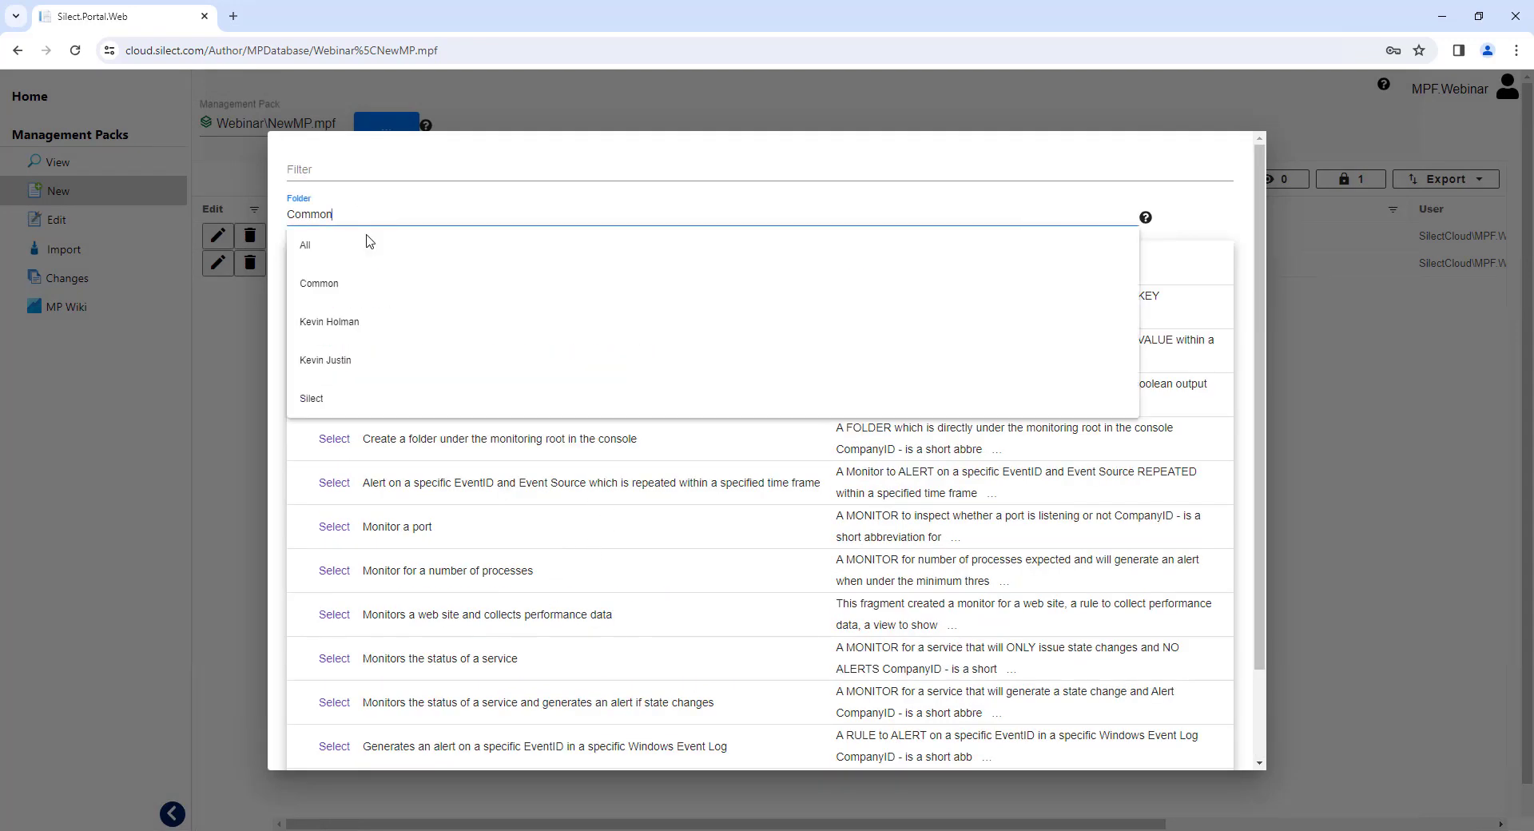
{"action": "left_click", "coordinate": [352, 254]}
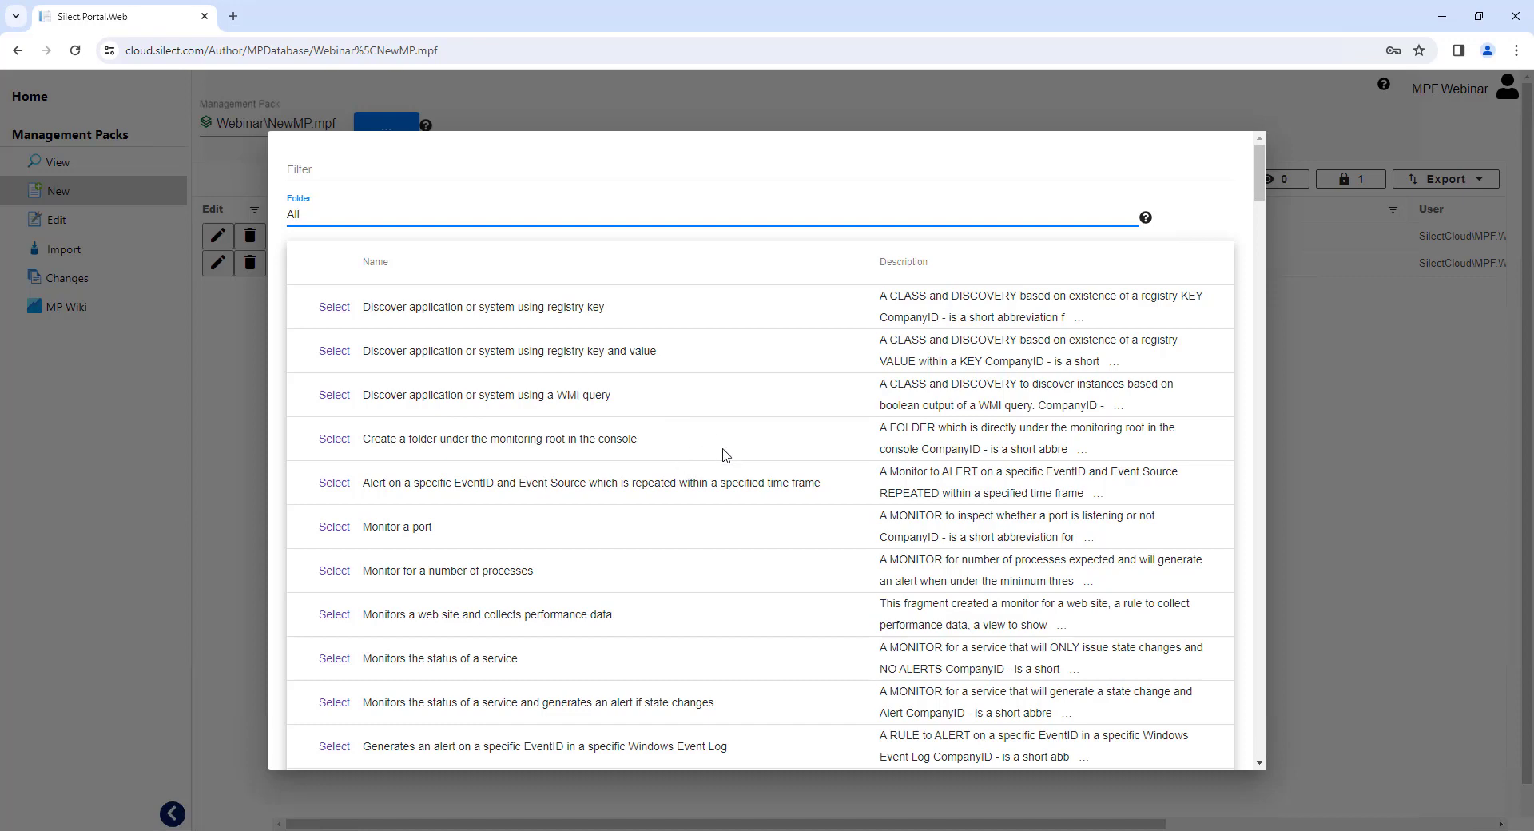
{"action": "scroll", "coordinate": [728, 437], "scroll_direction": "down", "scroll_amount": 4}
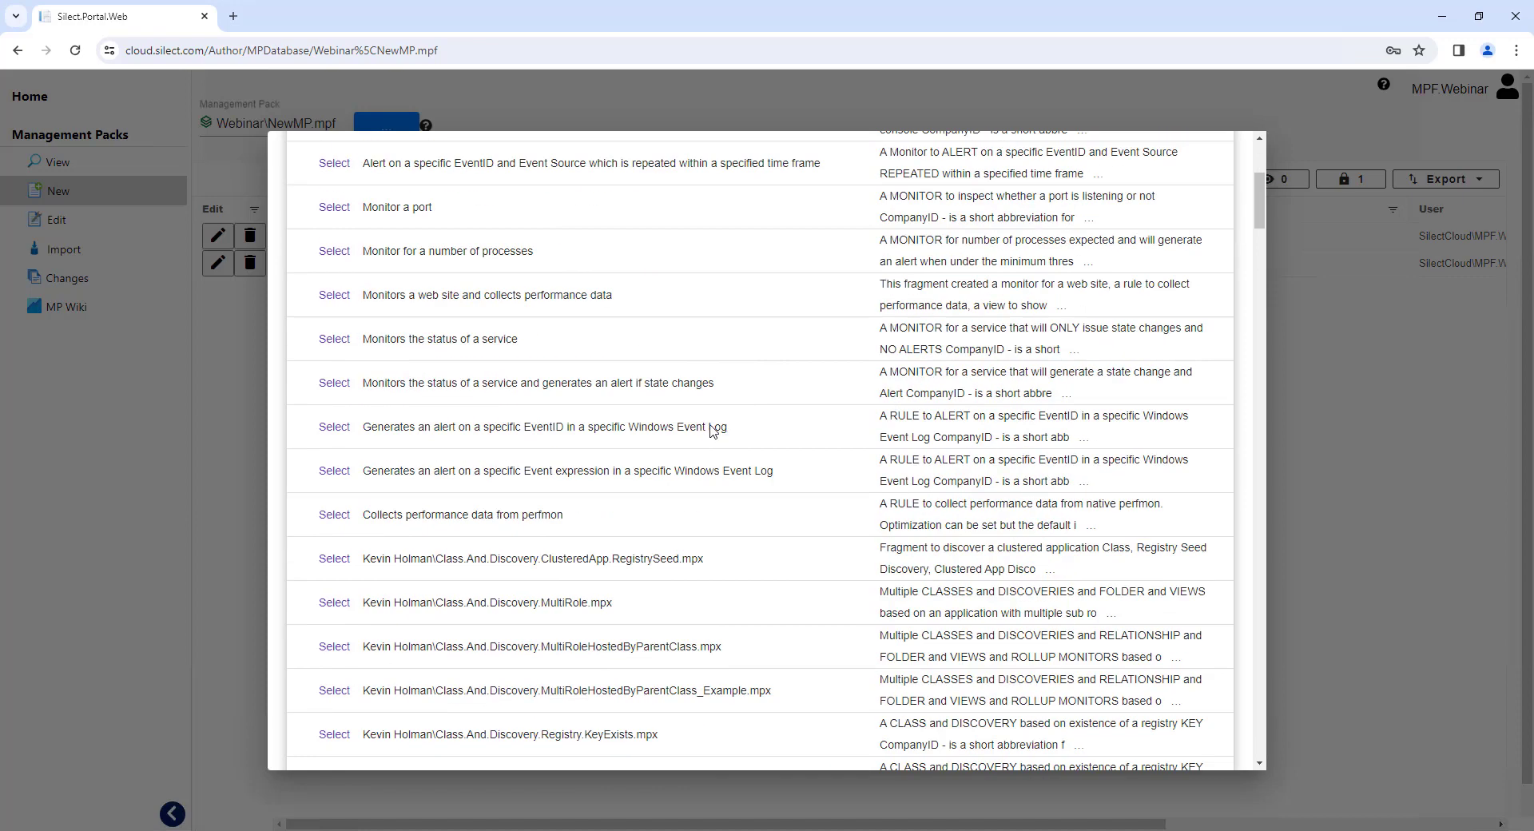
{"action": "scroll", "coordinate": [716, 427], "scroll_direction": "down", "scroll_amount": 2}
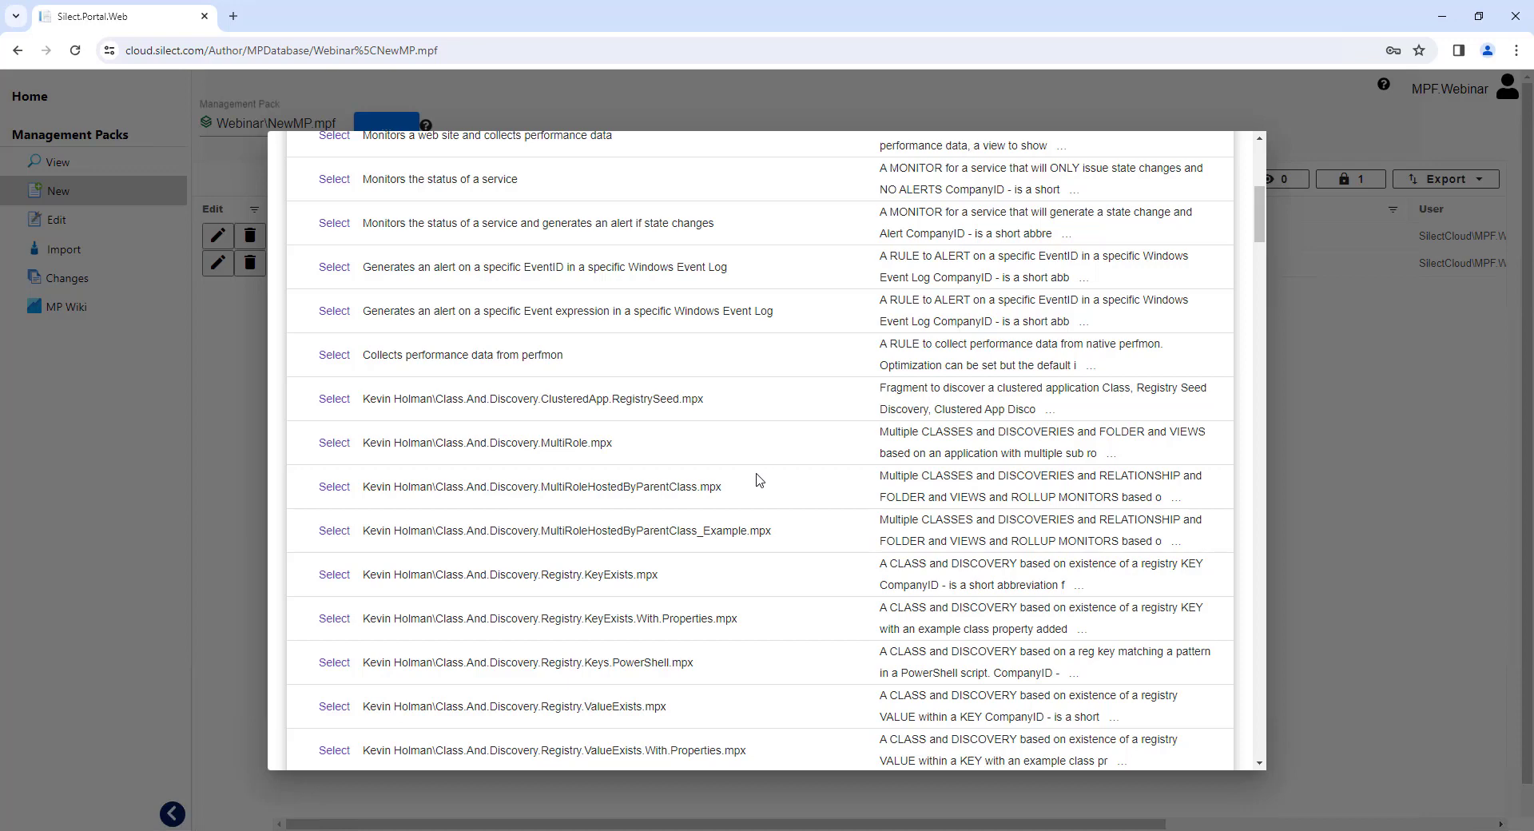
{"action": "left_click", "coordinate": [1331, 443]}
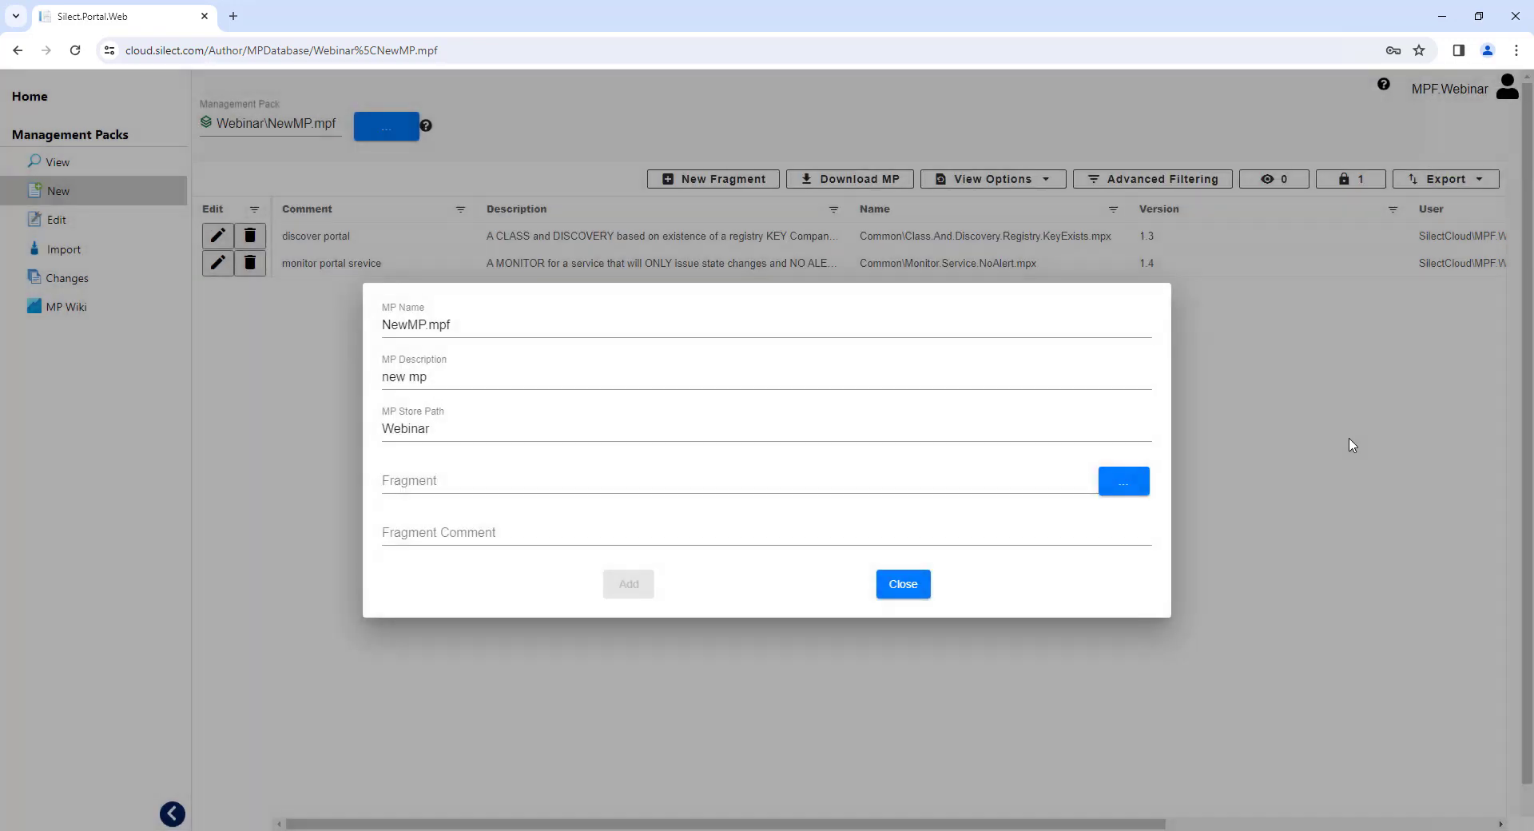
{"action": "left_click", "coordinate": [909, 585]}
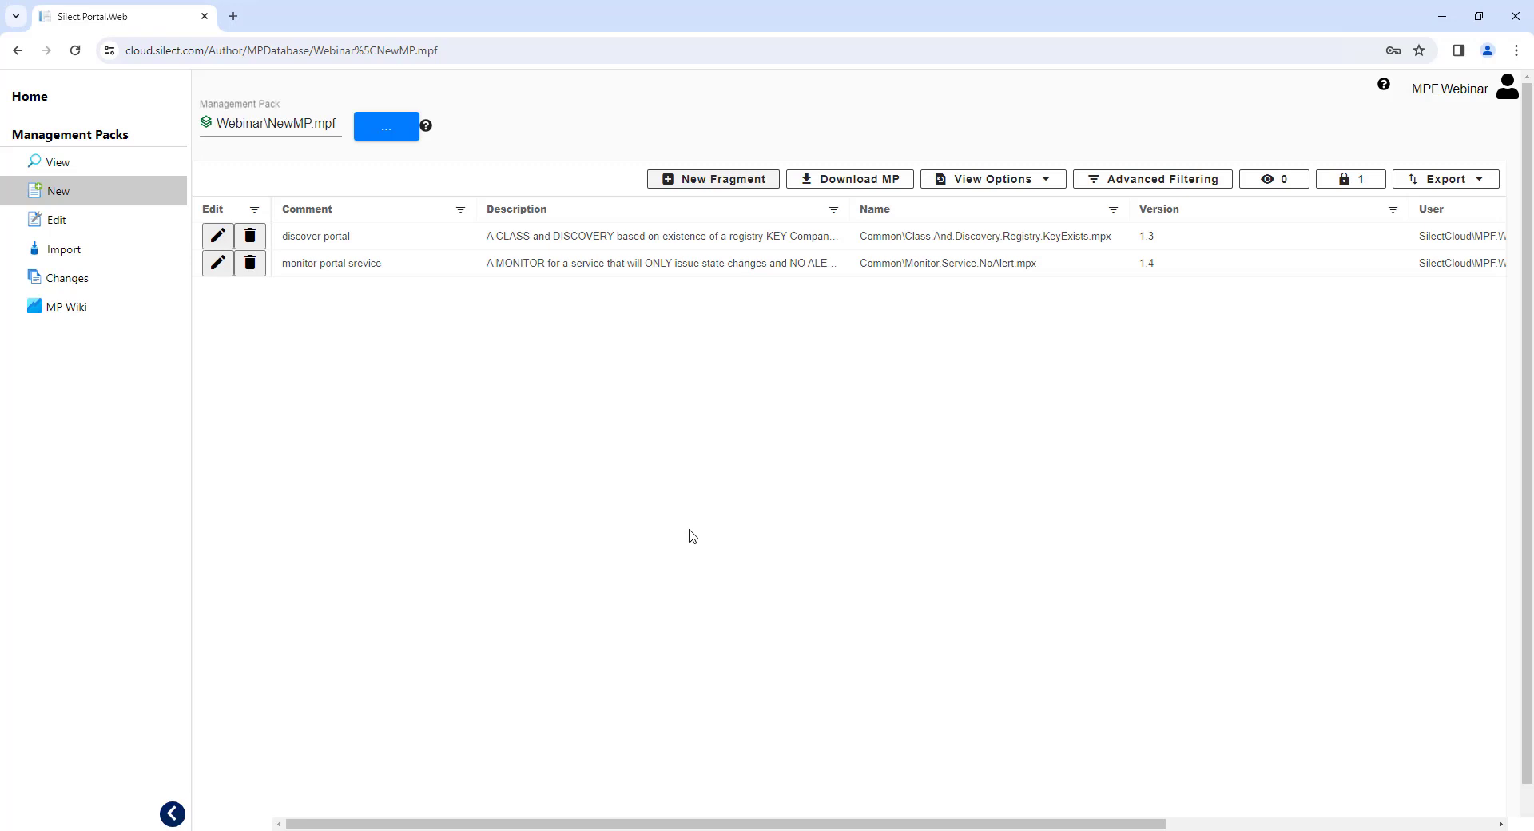
- Download the finished management pack and open NewMP.xml to examine its references, discovery and service monitor definitions
{"action": "left_click", "coordinate": [867, 181]}
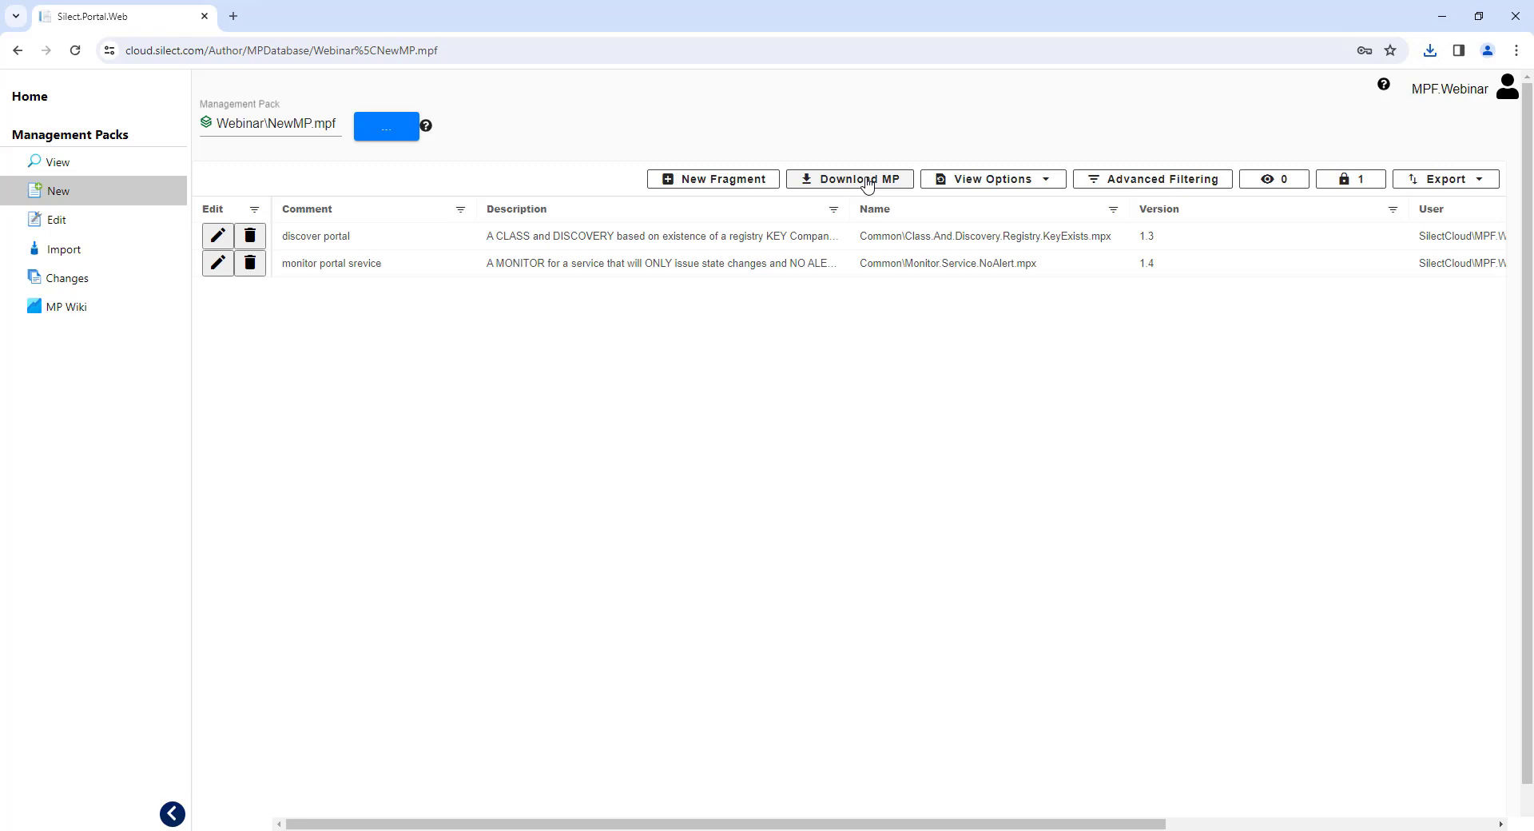
{"action": "left_click", "coordinate": [1430, 51]}
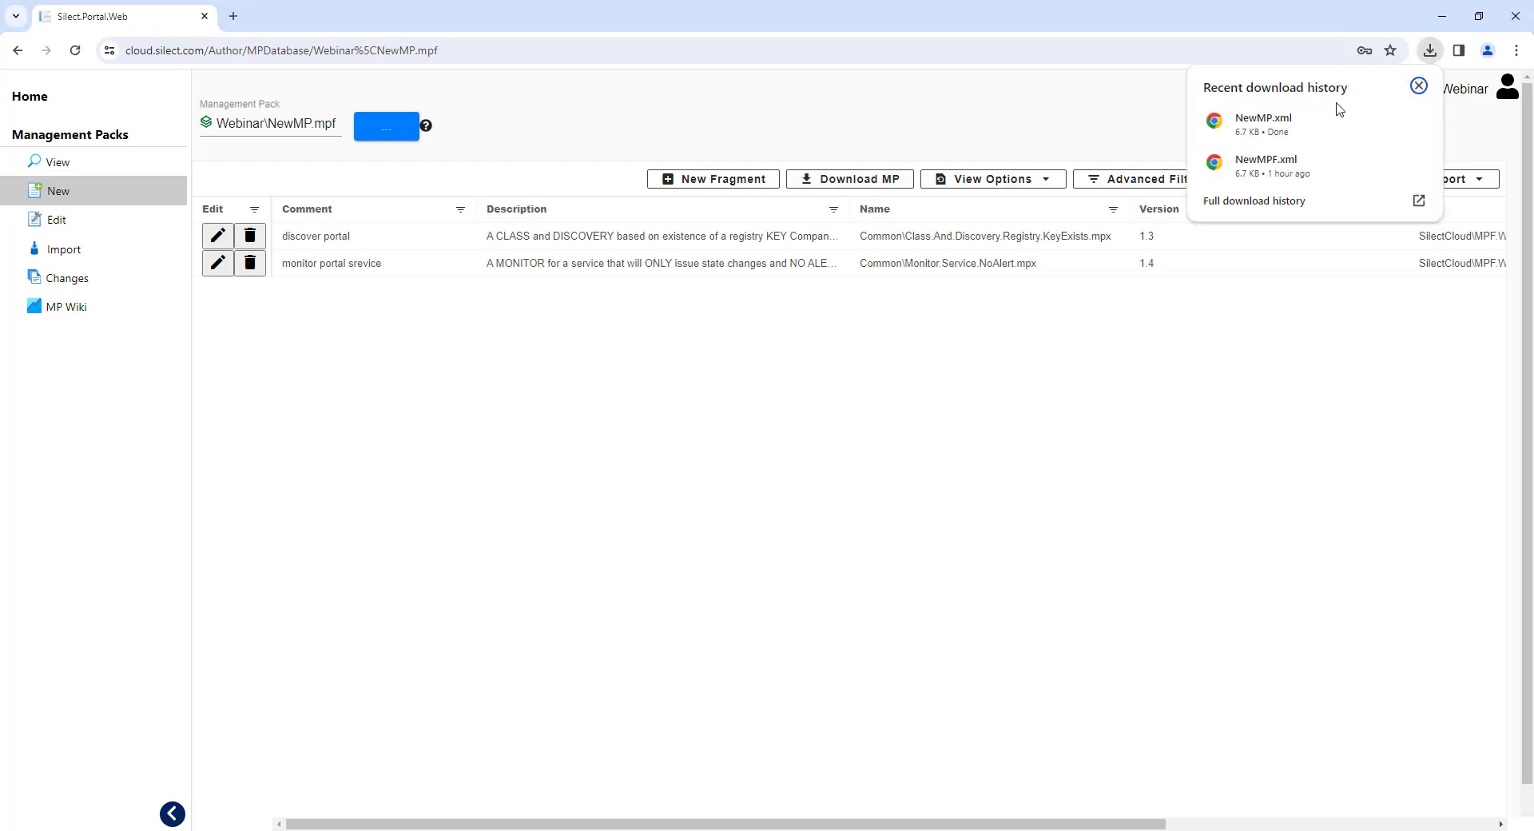
{"action": "left_click", "coordinate": [1270, 118]}
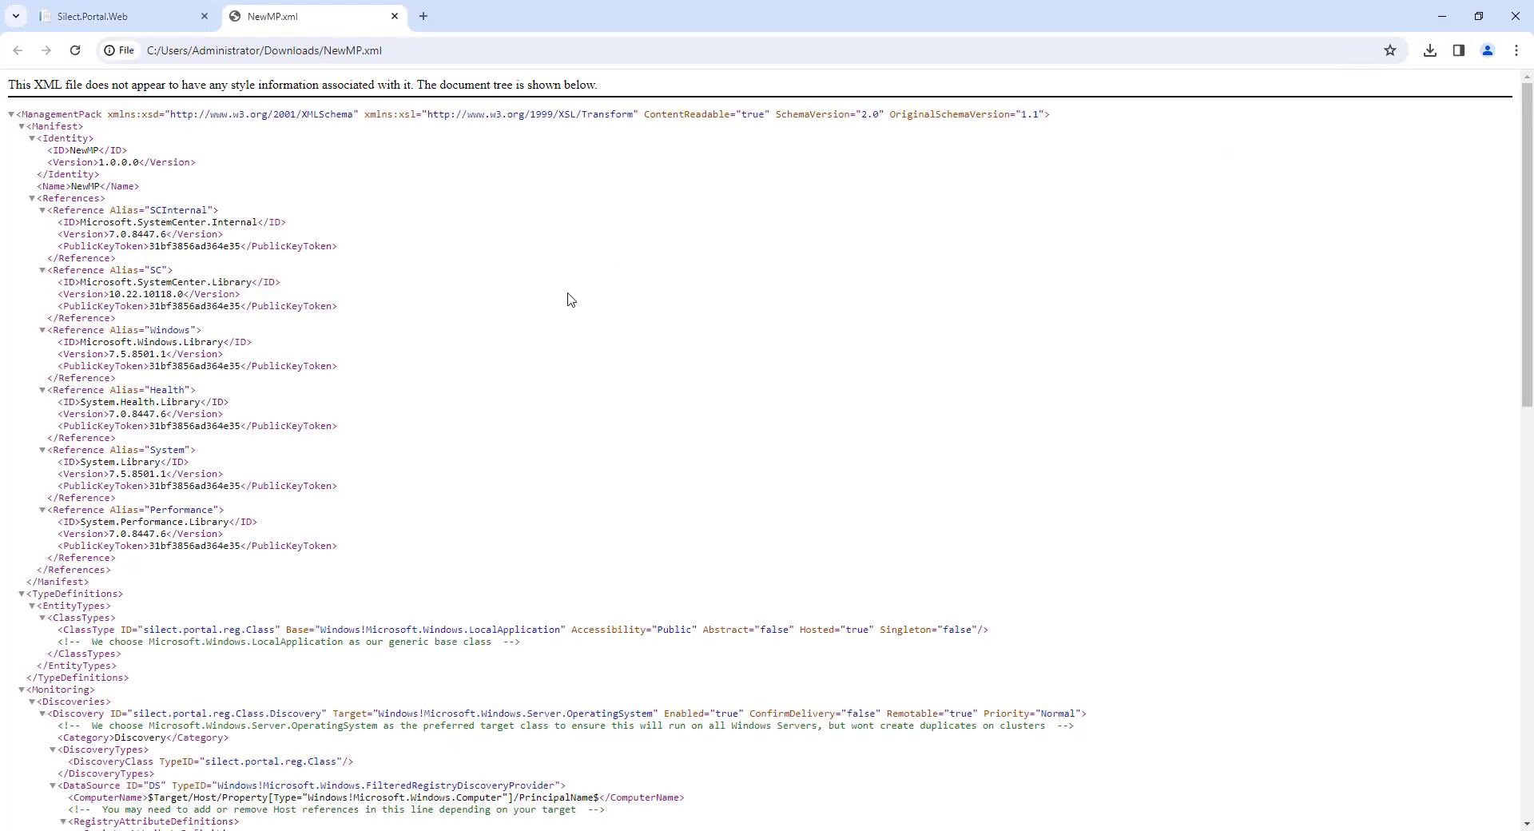
{"action": "scroll", "coordinate": [792, 444], "scroll_direction": "down", "scroll_amount": 4}
{"action": "scroll", "coordinate": [793, 444], "scroll_direction": "down", "scroll_amount": 6}
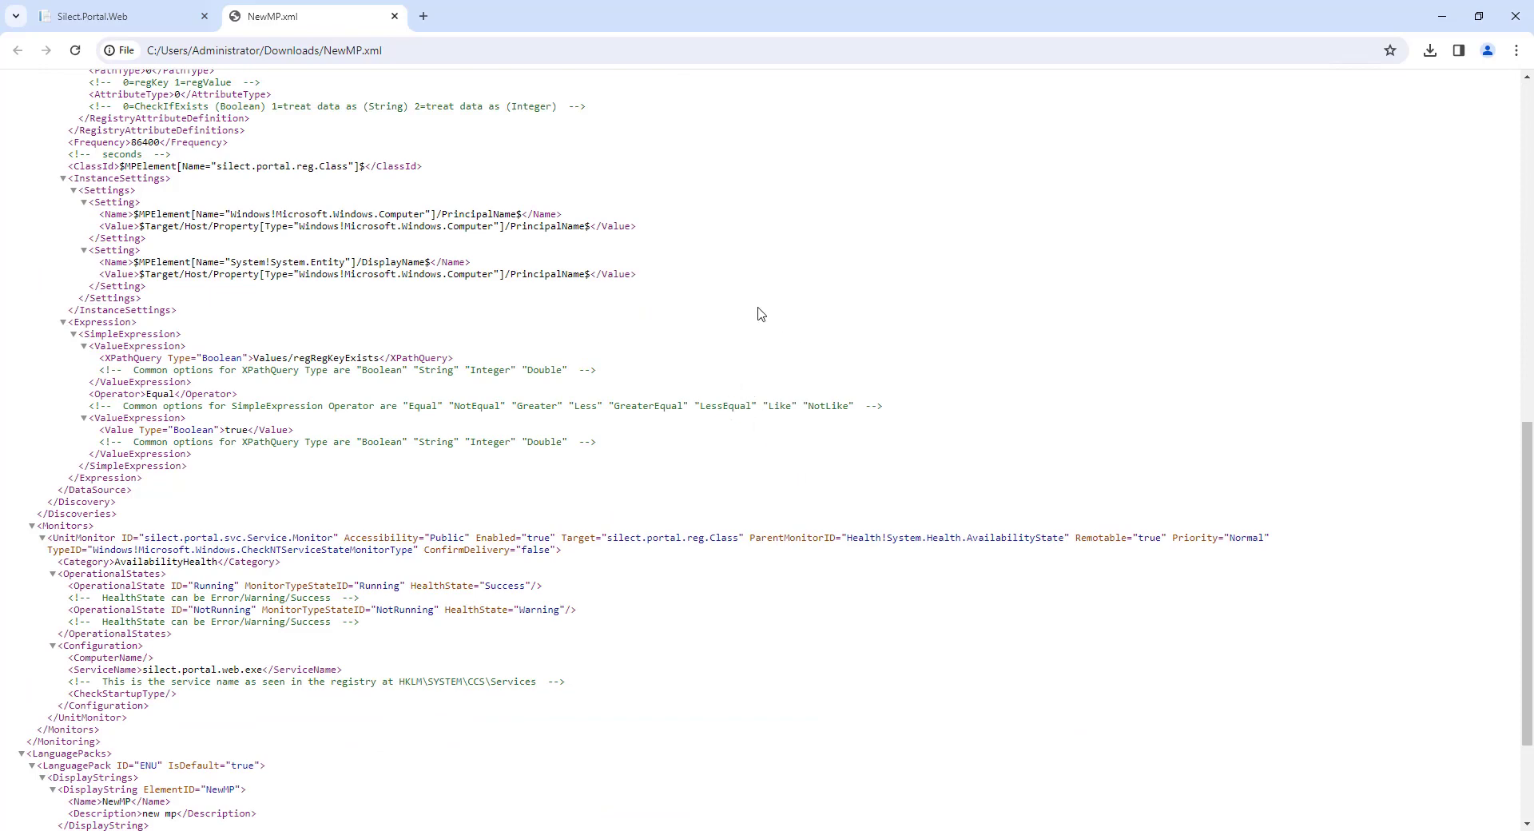
- Create a new MP-type management pack named newmp2 with description "new mp", stored in the Webinar folder
{"action": "left_click", "coordinate": [154, 24]}
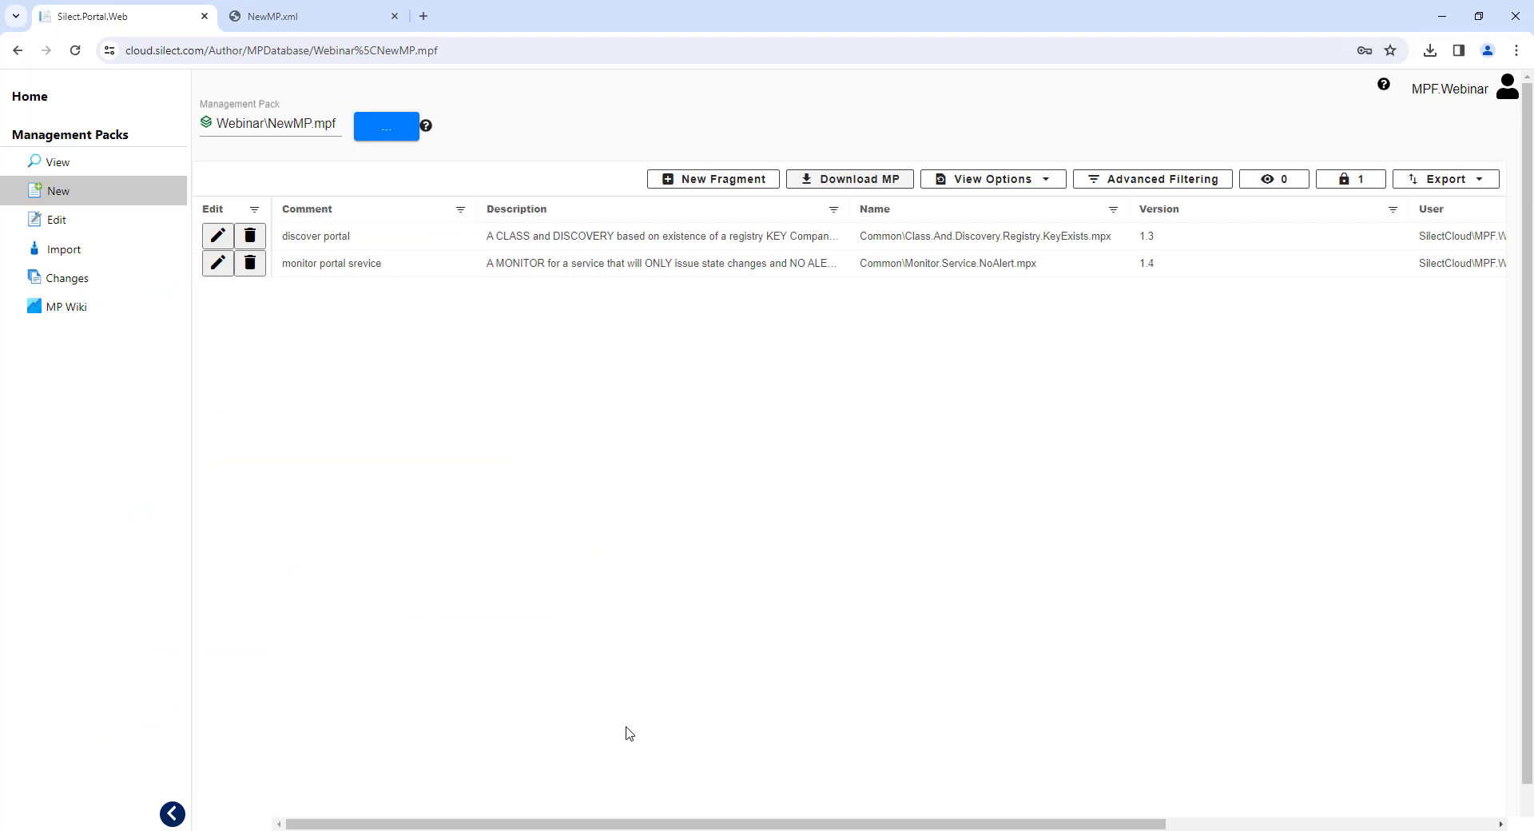
{"action": "left_click", "coordinate": [145, 194]}
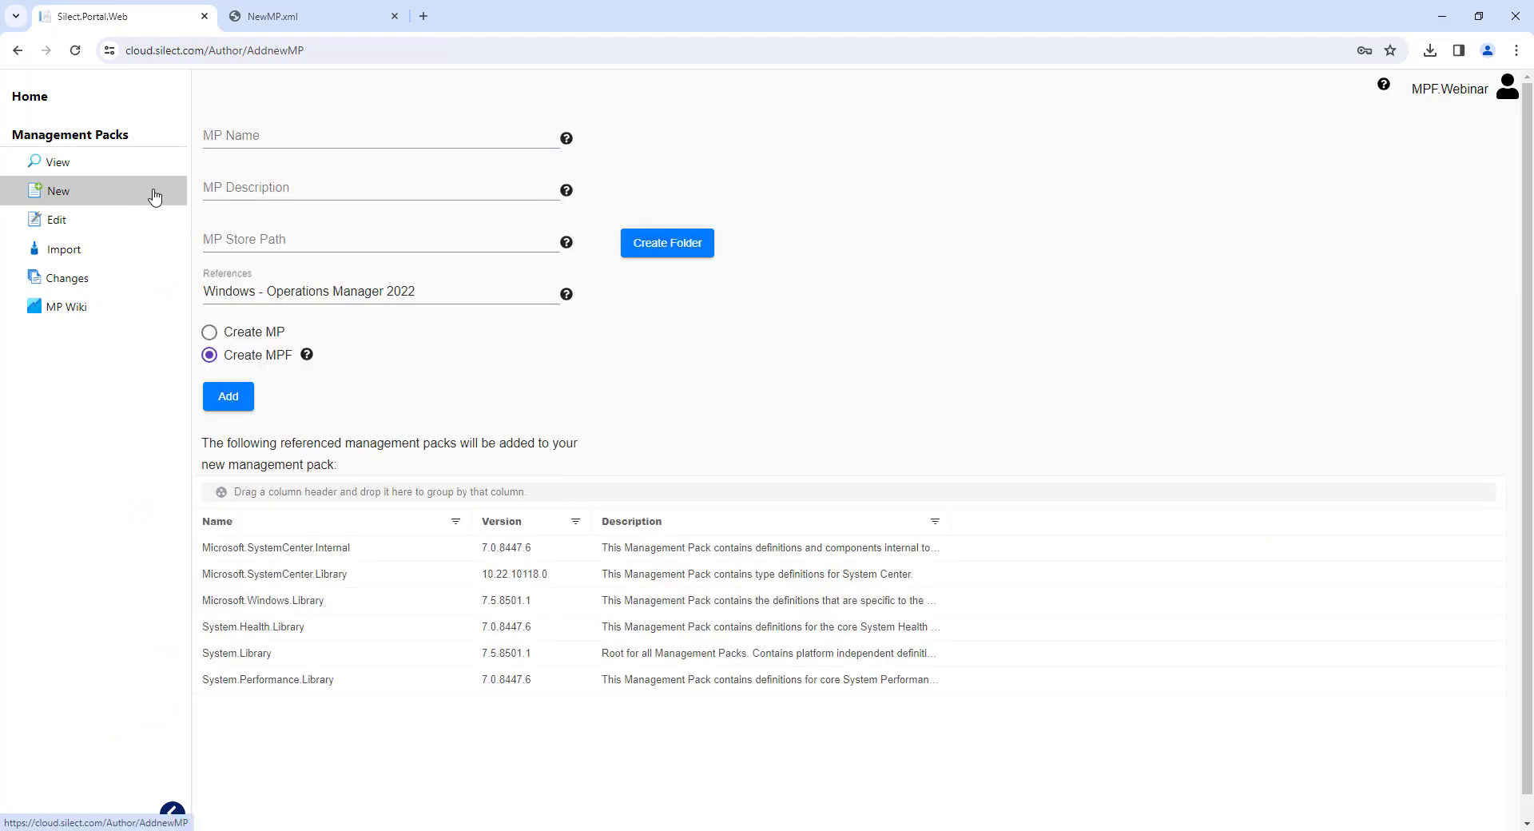
{"action": "left_click", "coordinate": [279, 133]}
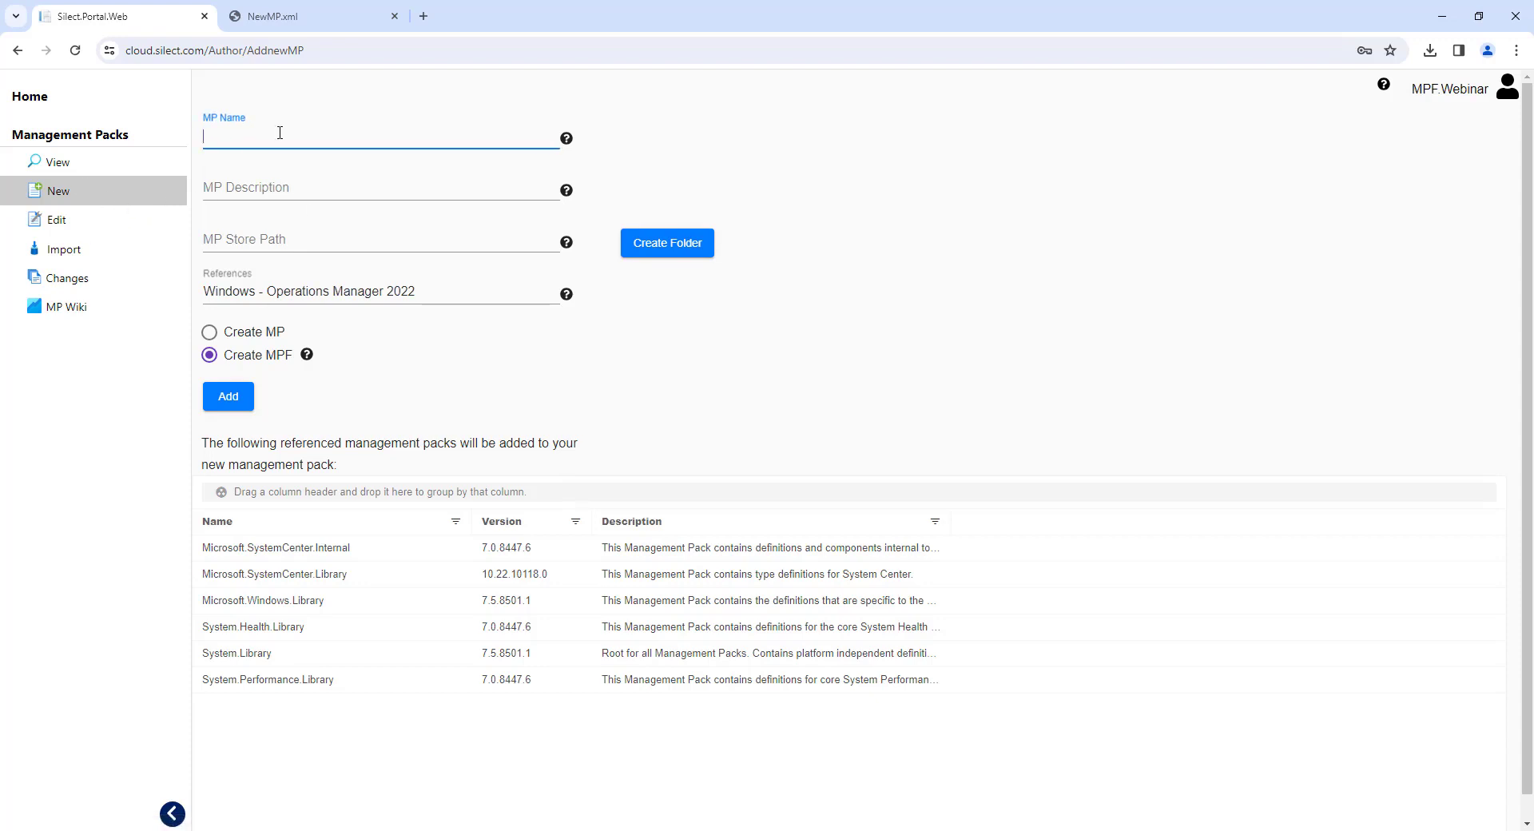
{"action": "type", "text": "newmp2"}
{"action": "key", "text": "Tab"}
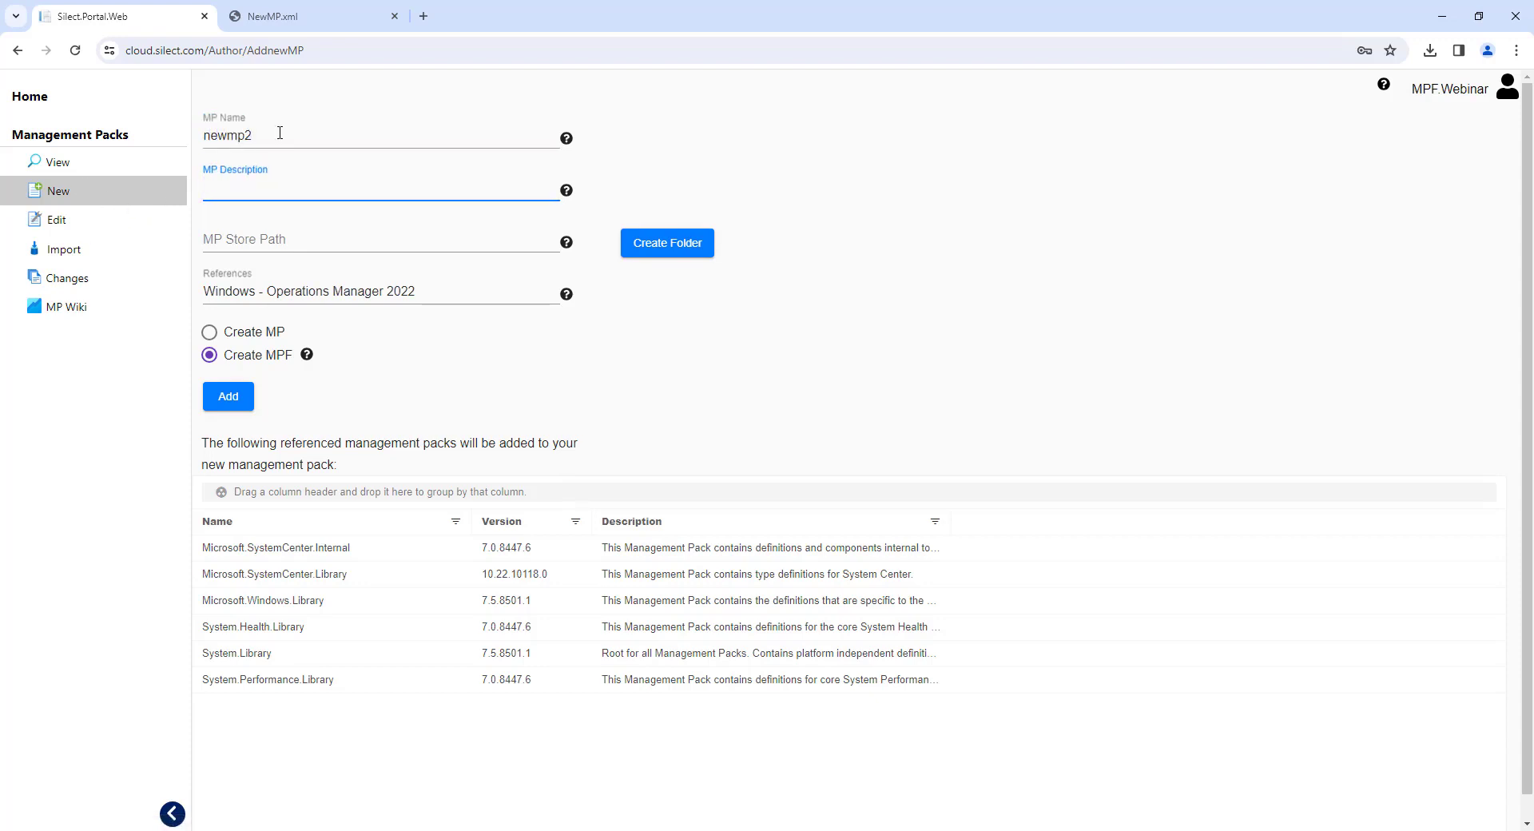
{"action": "type", "text": "new mp"}
{"action": "key", "text": "Tab"}
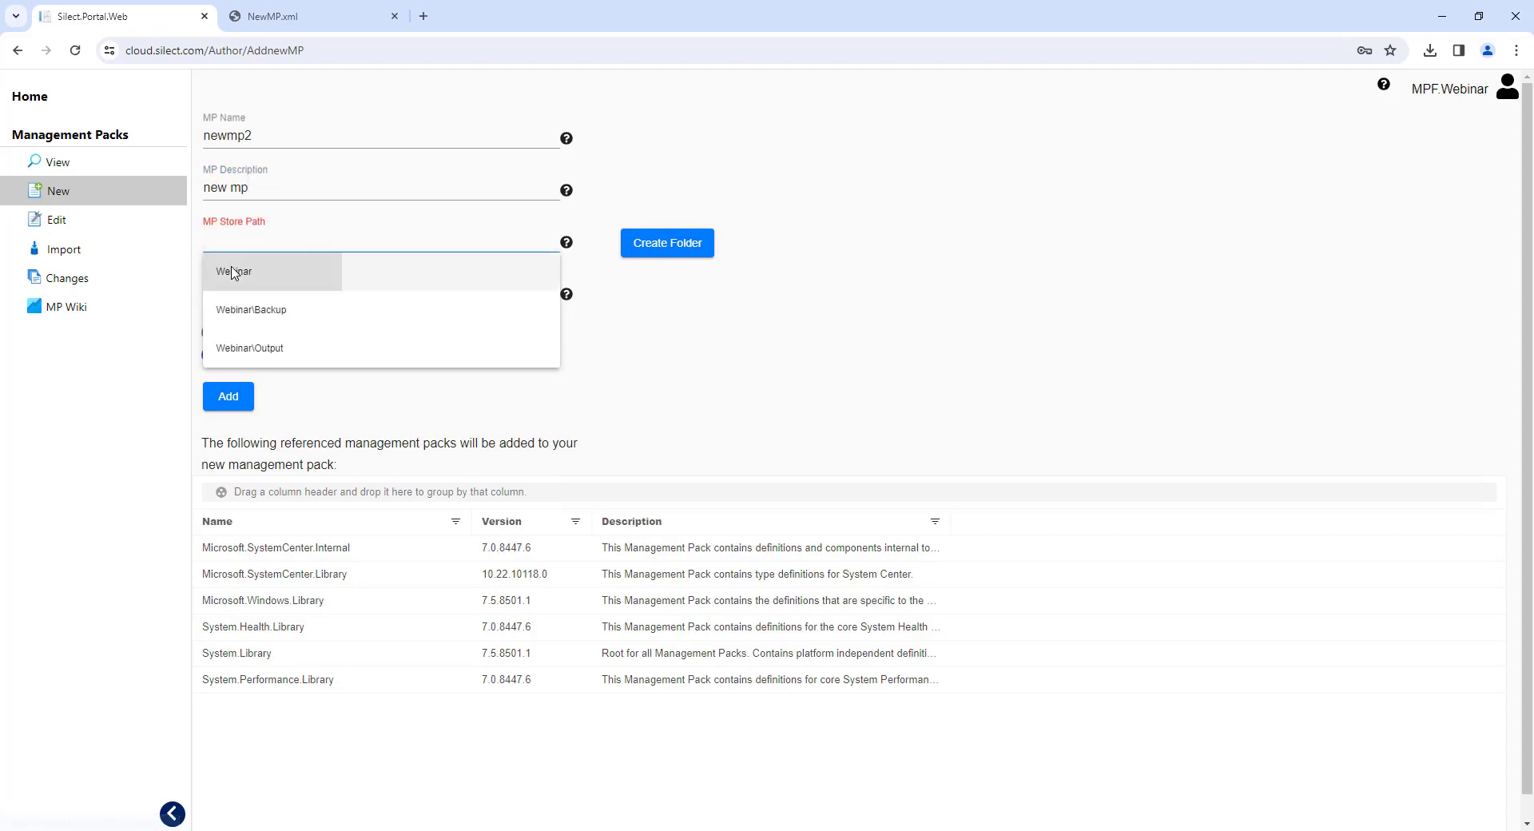
{"action": "left_click", "coordinate": [234, 271]}
{"action": "left_click", "coordinate": [248, 339]}
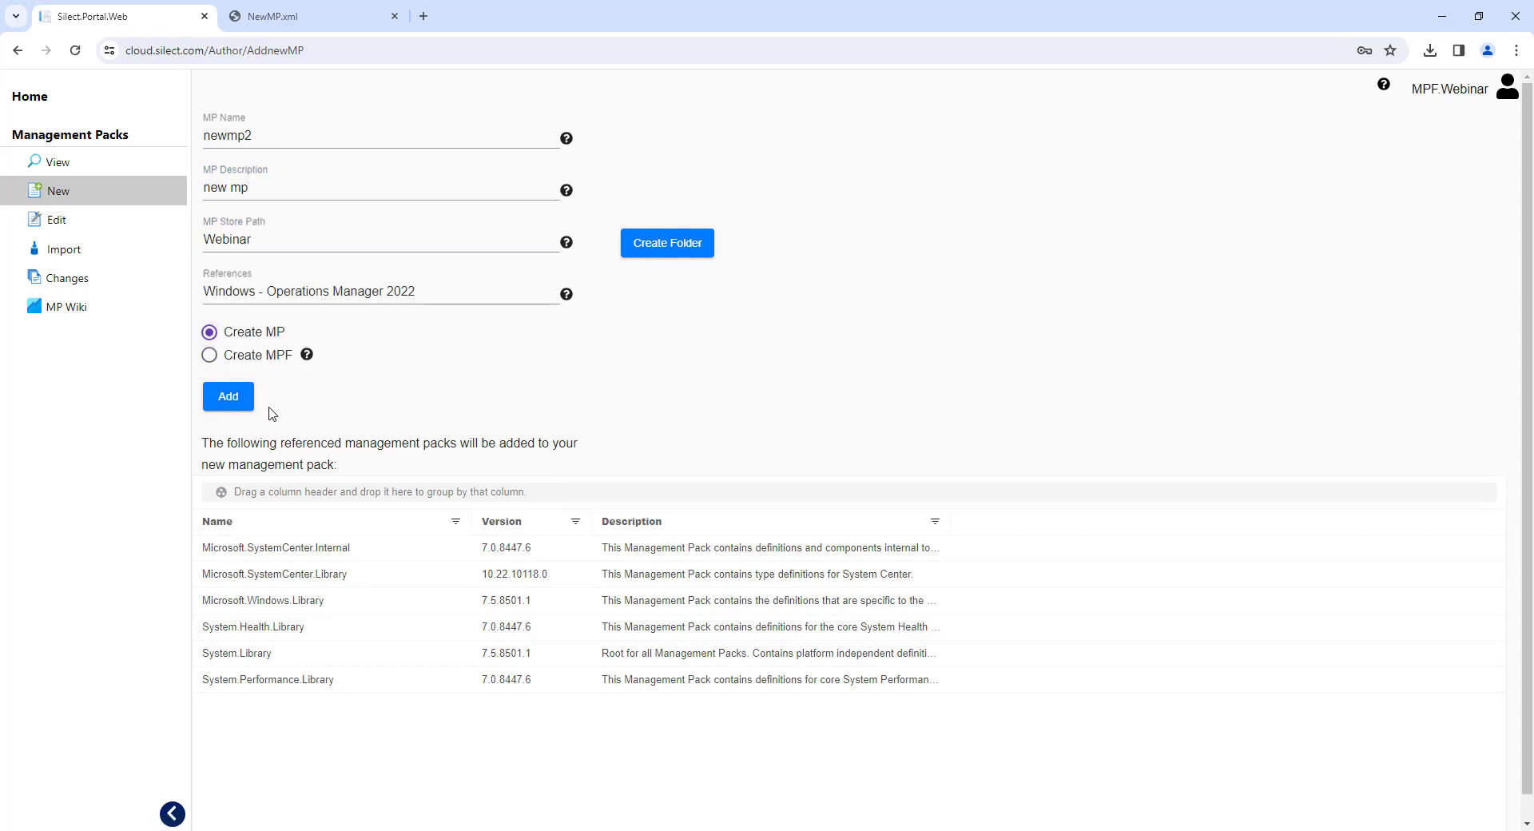
{"action": "left_click", "coordinate": [232, 400]}
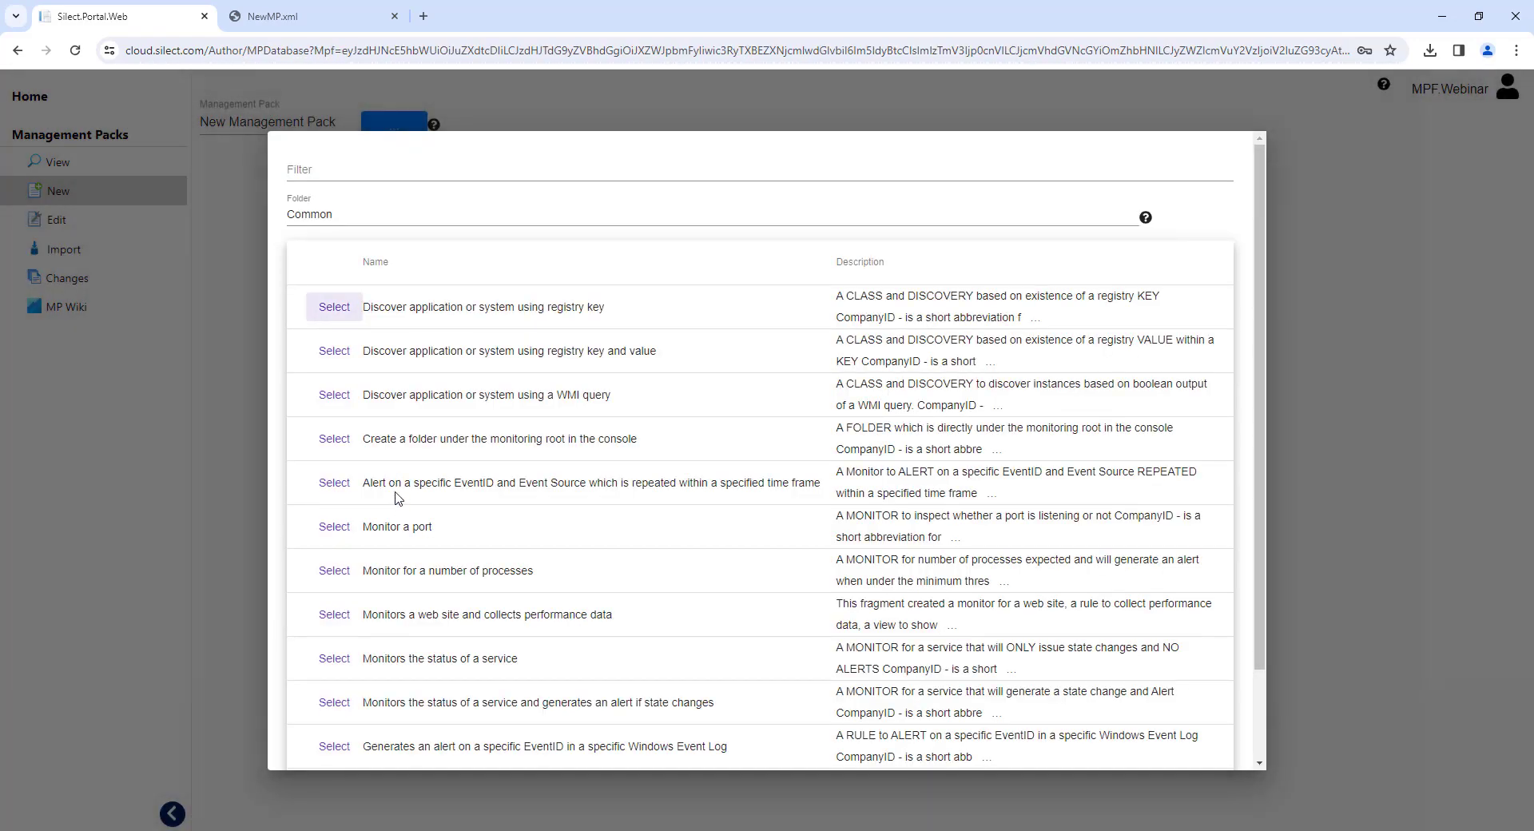
- Add the "Discover application or system using registry key" fragment with comment "comment", AppName portal, CompanyID silect, RegKeyPath software\silect and UniqueID reg
{"action": "left_click", "coordinate": [334, 307]}
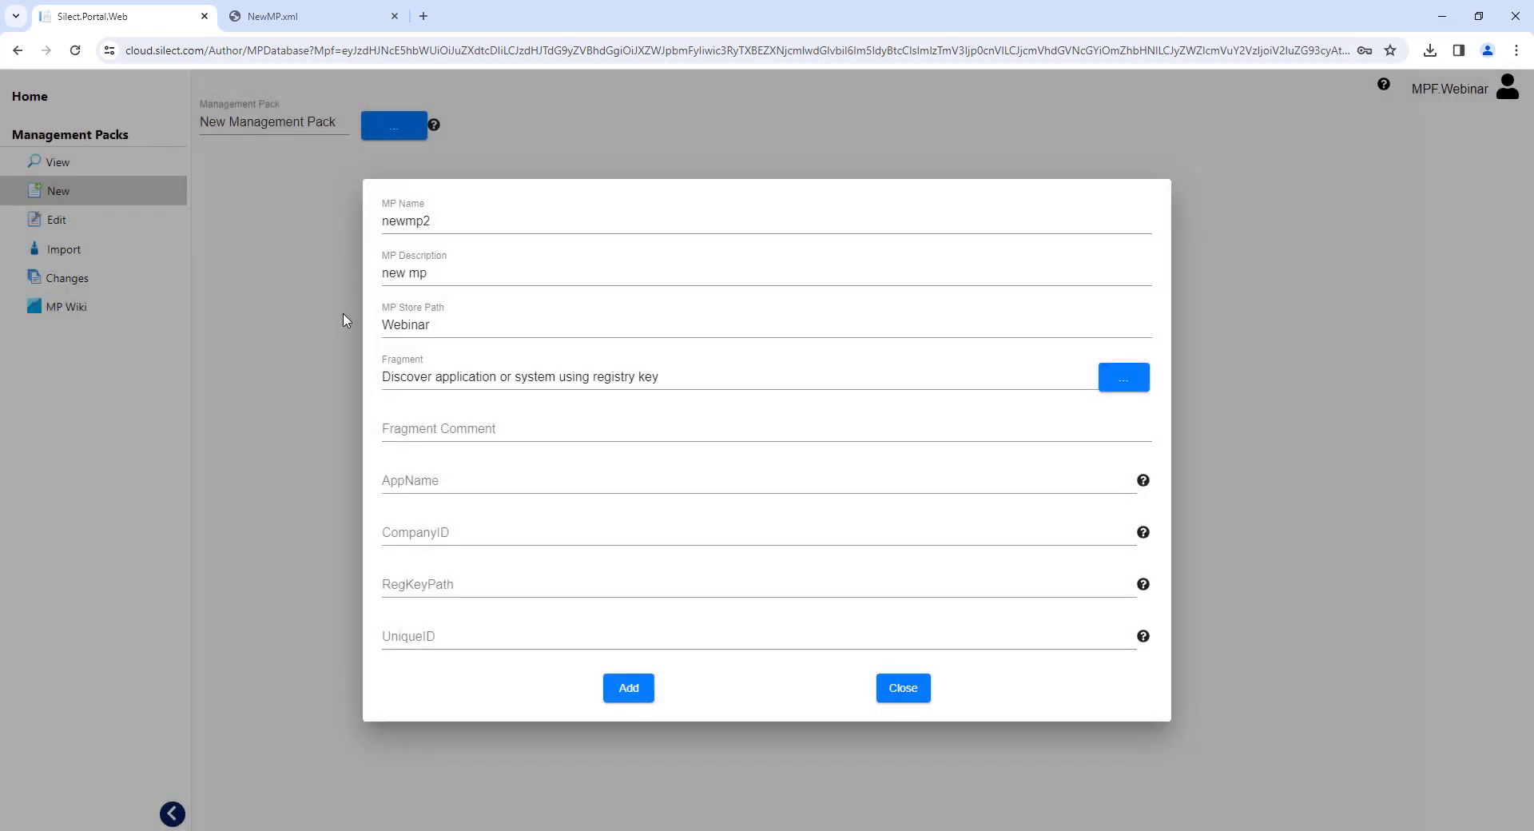
{"action": "left_click", "coordinate": [488, 431]}
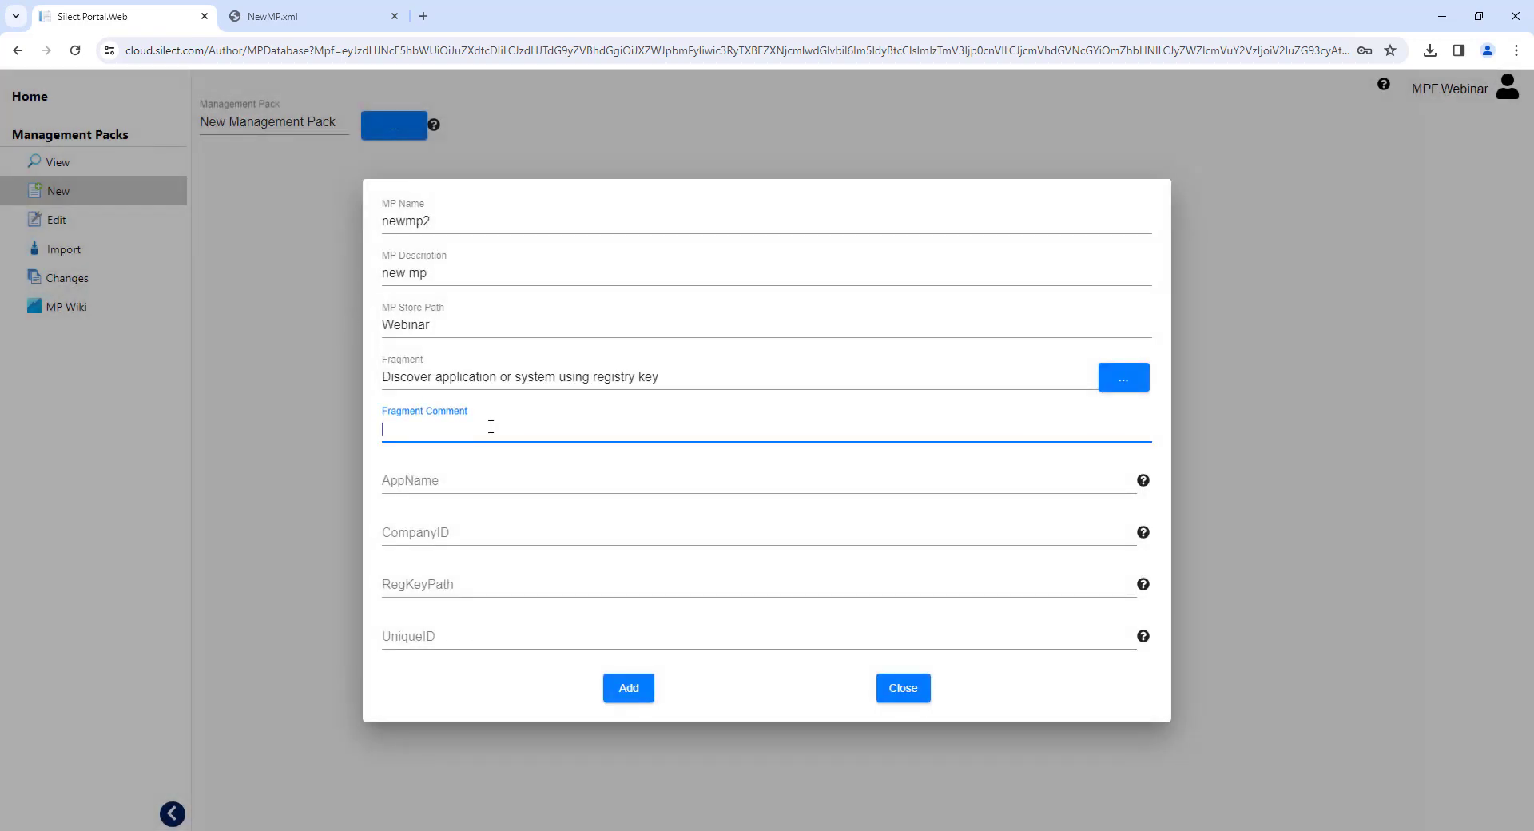
{"action": "type", "text": "comment"}
{"action": "key", "text": "Tab"}
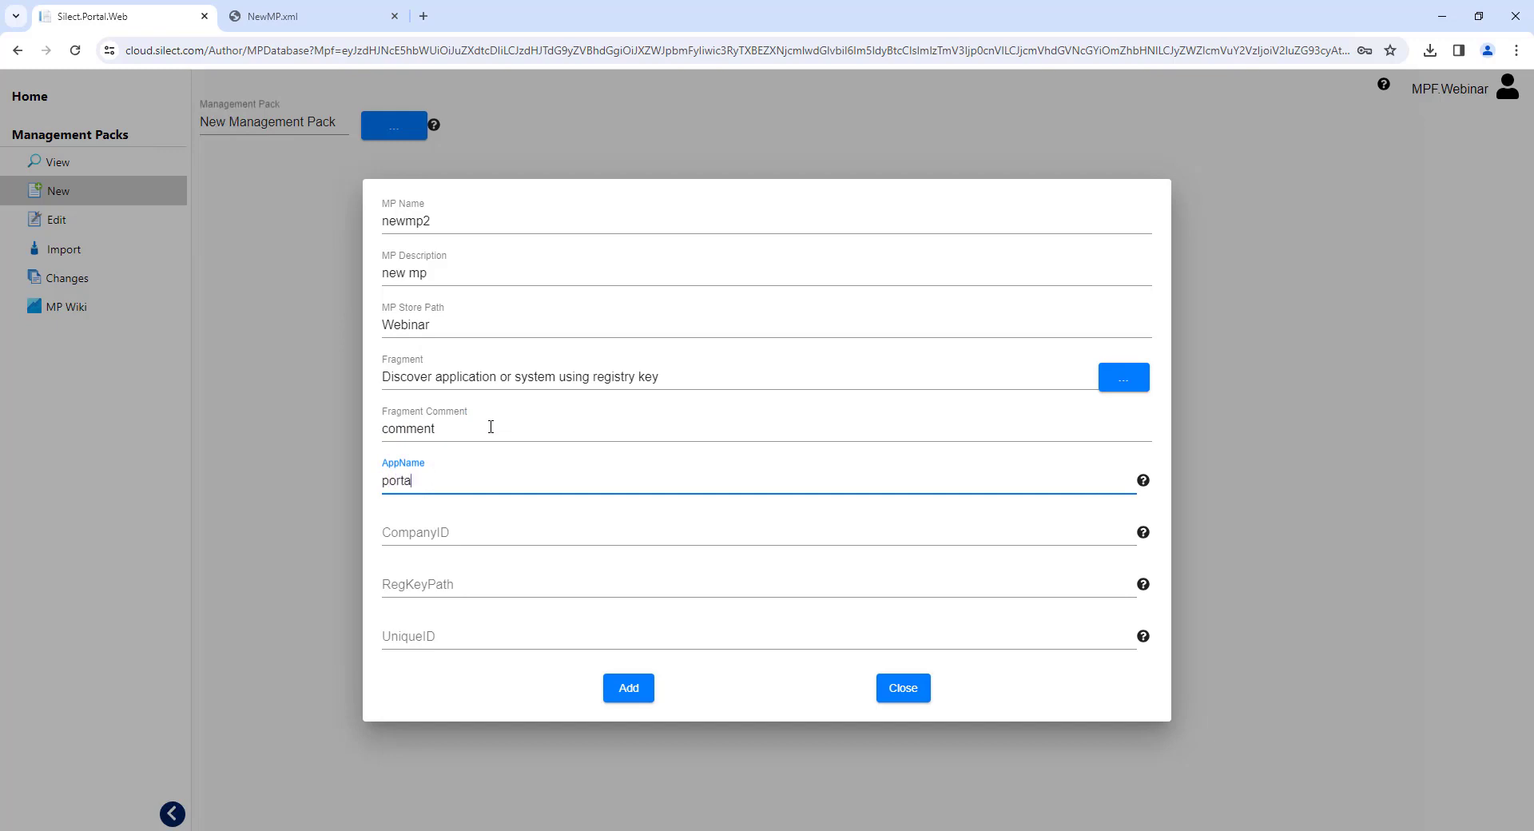
{"action": "key", "text": "Tab"}
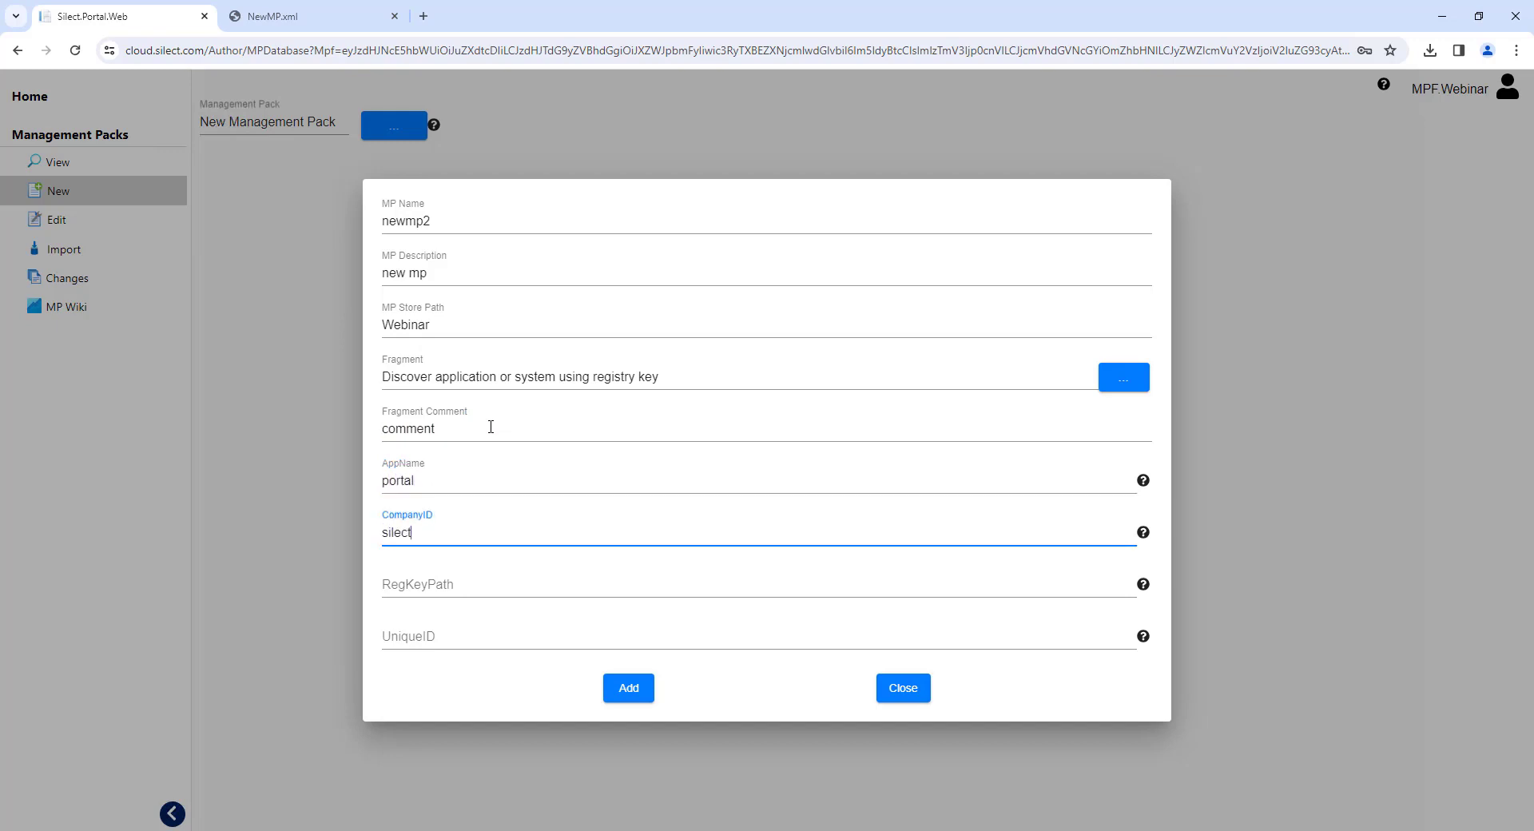
{"action": "key", "text": "Tab"}
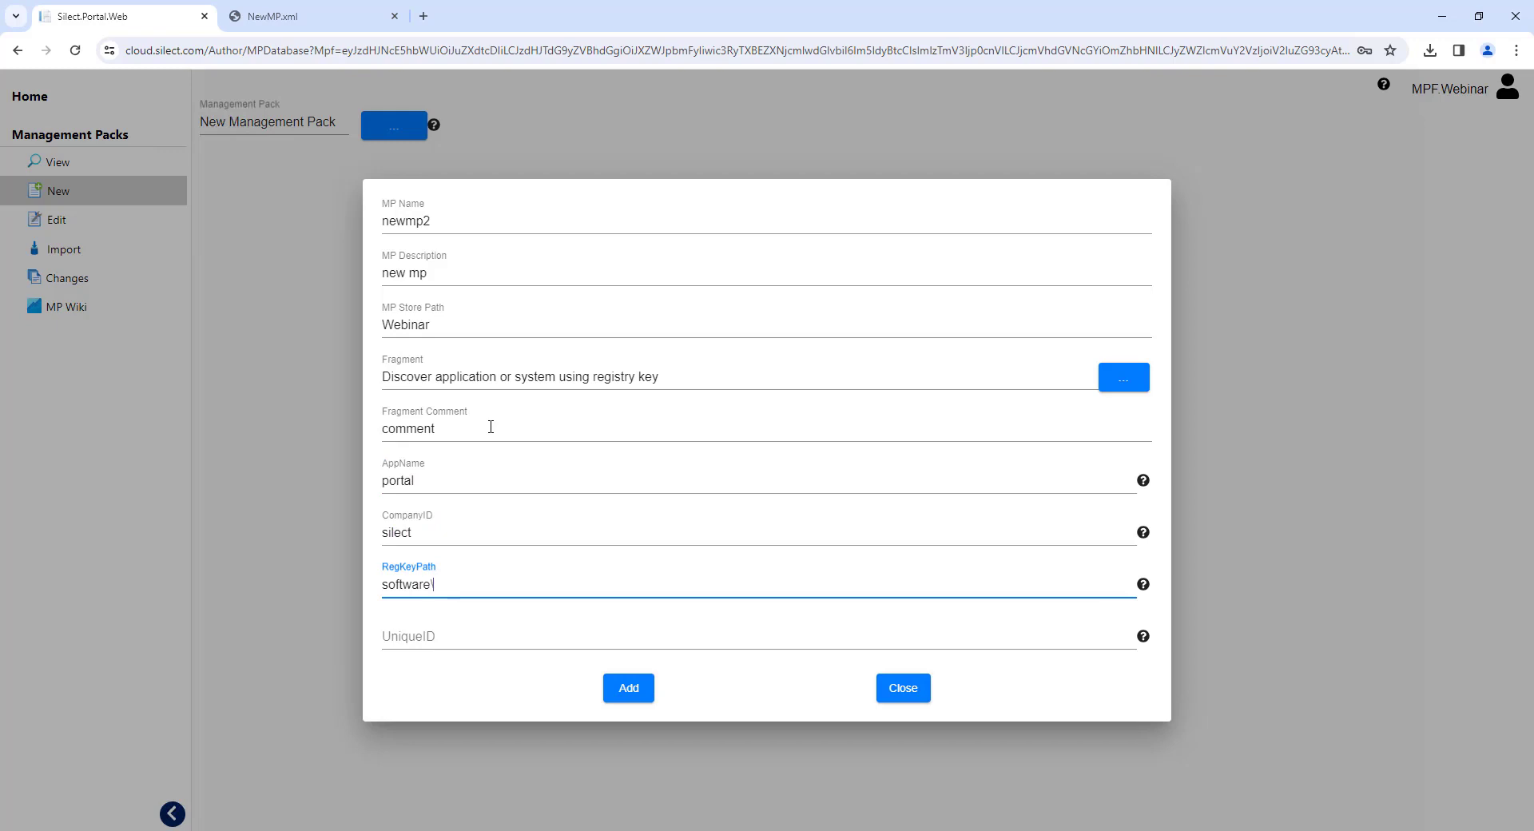
{"action": "key", "text": "Tab"}
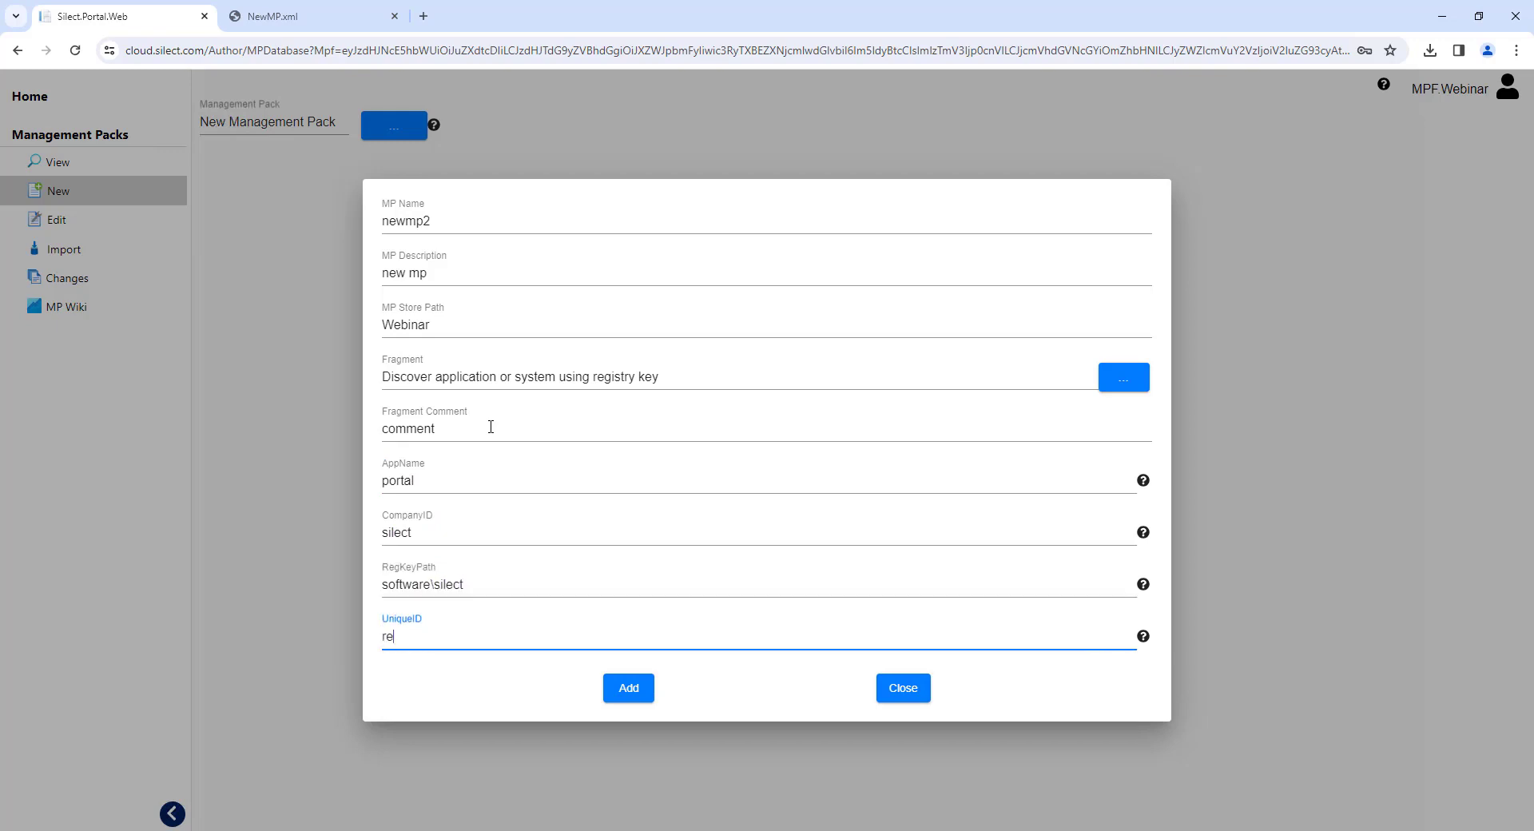
{"action": "left_click", "coordinate": [635, 689]}
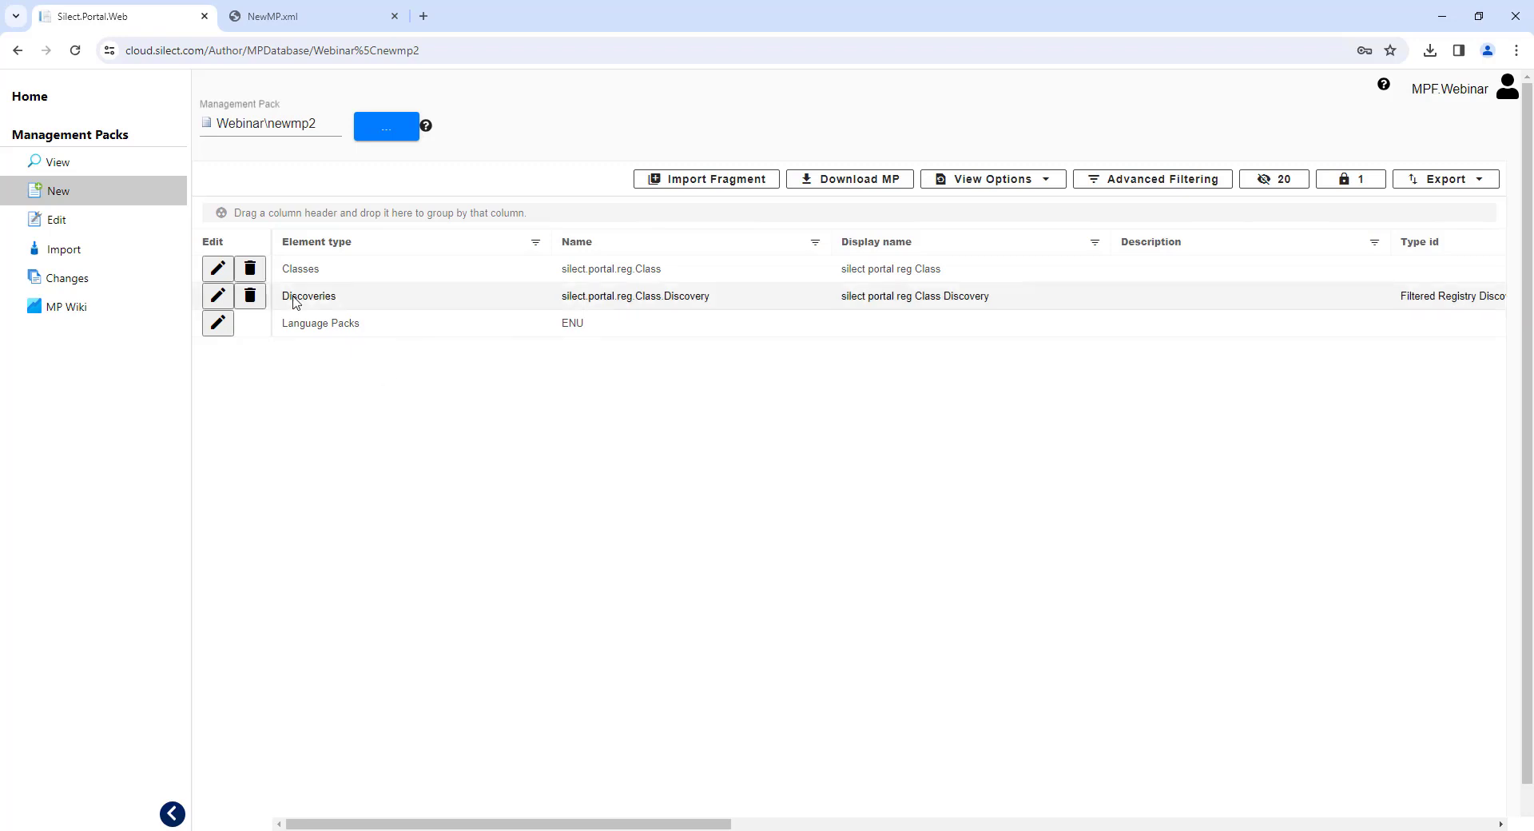
- View the editable properties of the silect.portal.reg.Class.Discovery element and close them without changes
{"action": "left_click", "coordinate": [217, 296]}
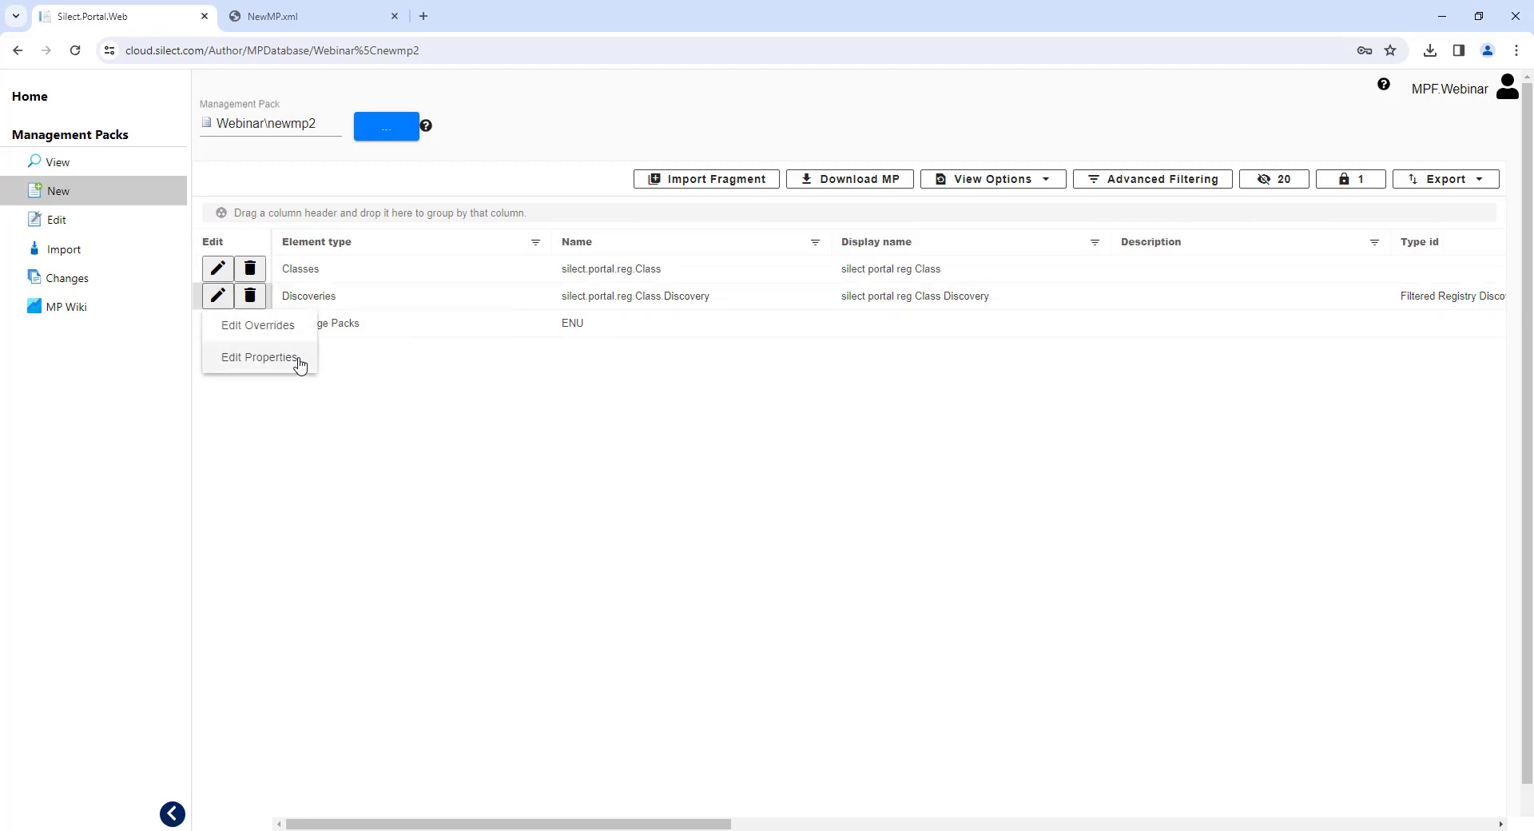
{"action": "left_click", "coordinate": [299, 365]}
{"action": "left_click", "coordinate": [929, 701]}
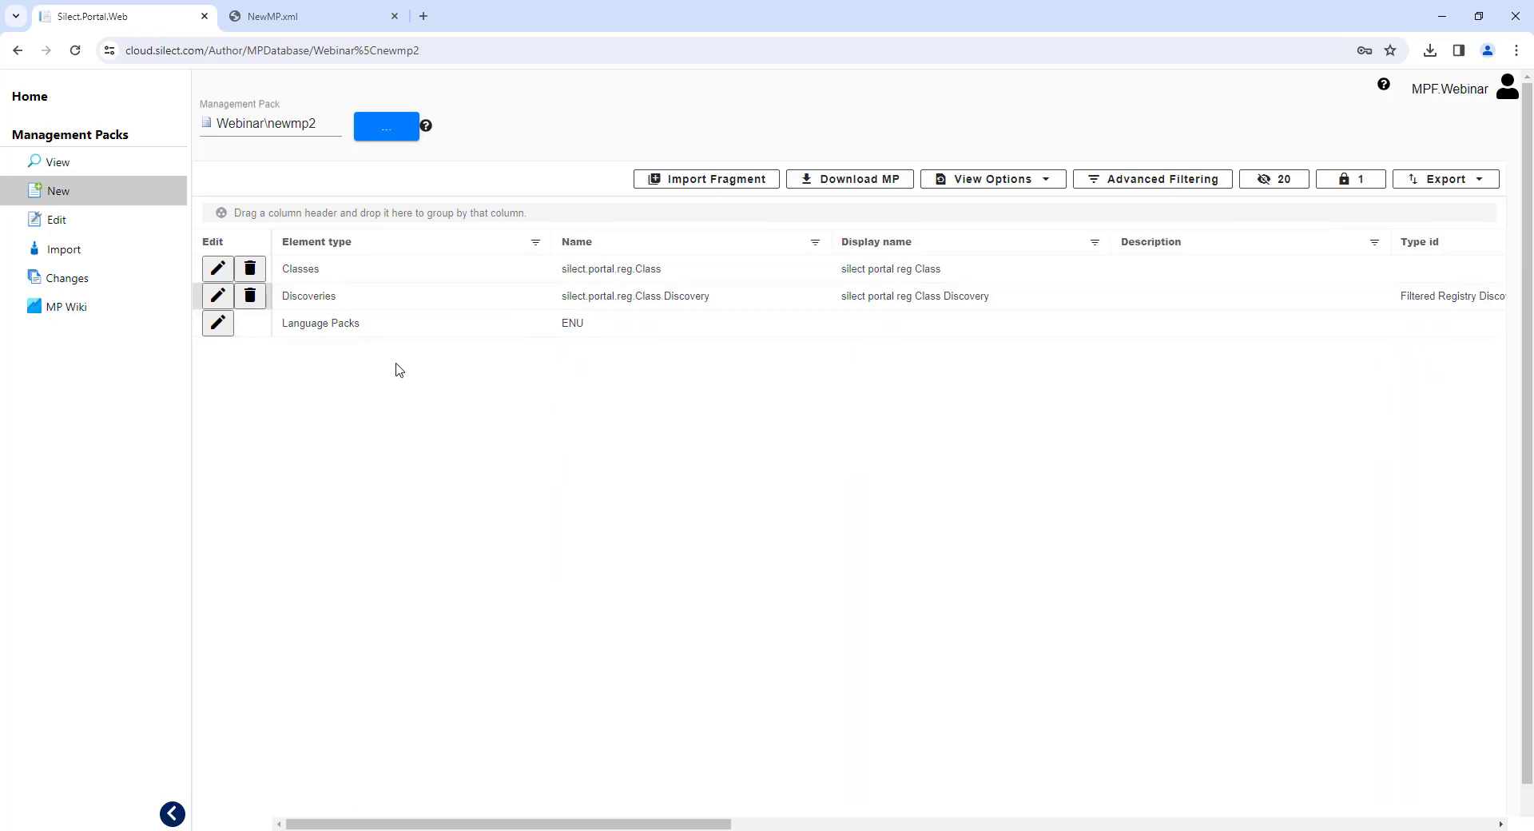
- Open the sealed Microsoft Corporation pack "Active Directory Domain Services for Microsoft Windows Server 2016 and above (Monitoring)" for editing
{"action": "left_click", "coordinate": [57, 225]}
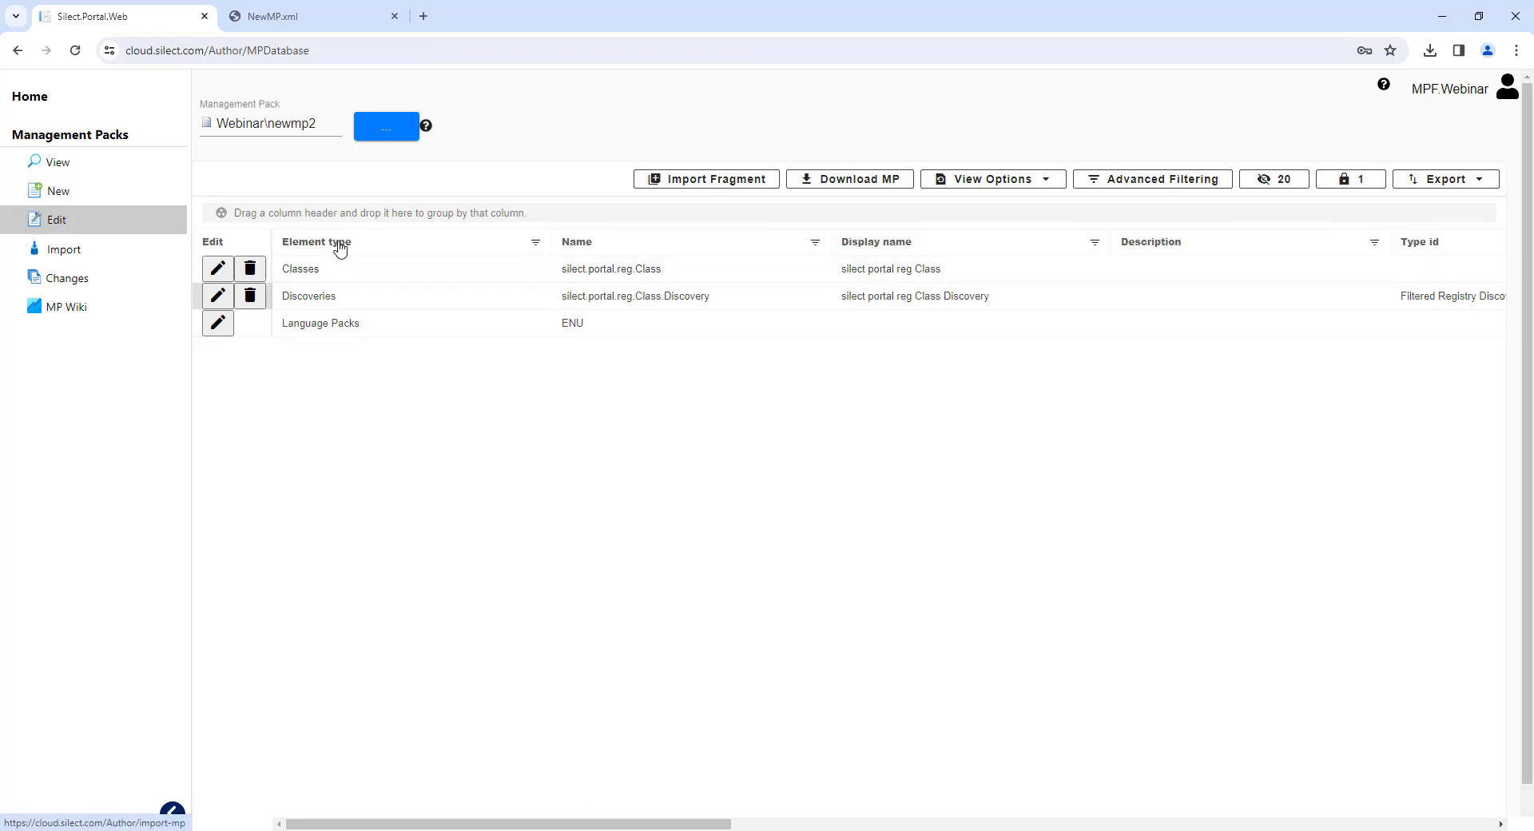
{"action": "left_click", "coordinate": [386, 126]}
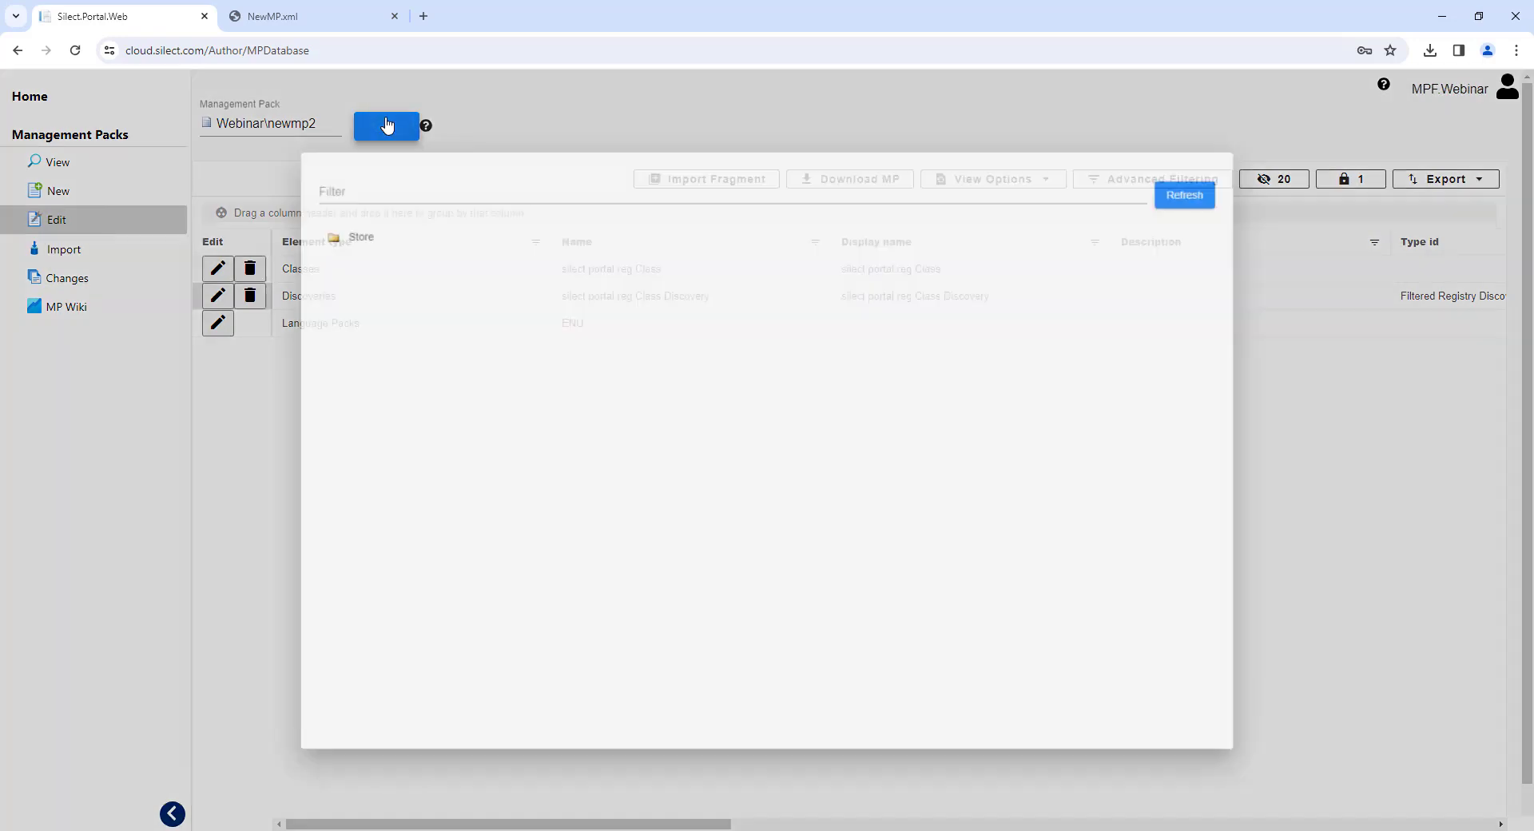
{"action": "left_click", "coordinate": [316, 222]}
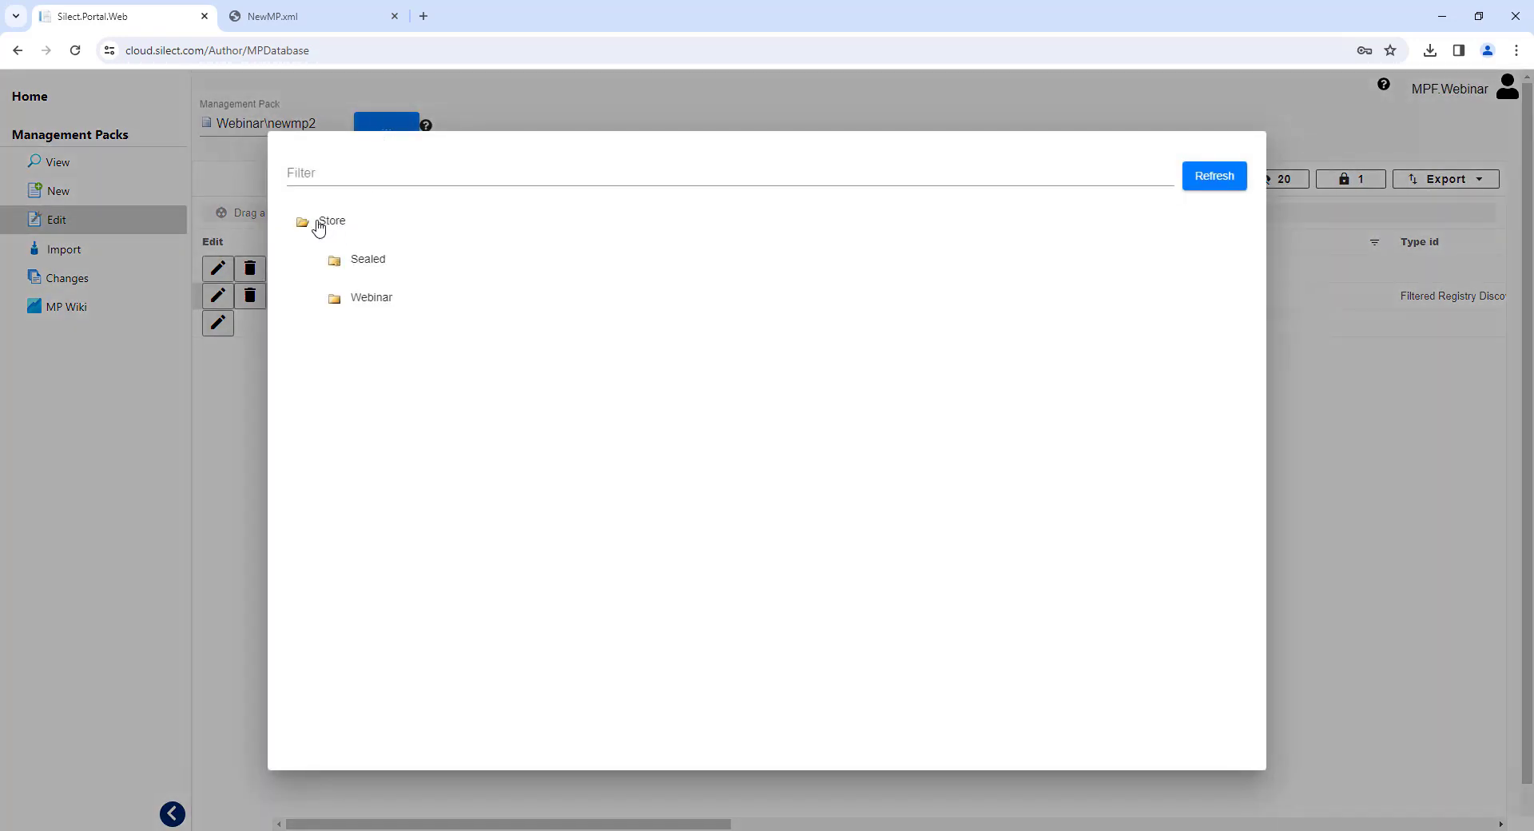
{"action": "left_click", "coordinate": [379, 261]}
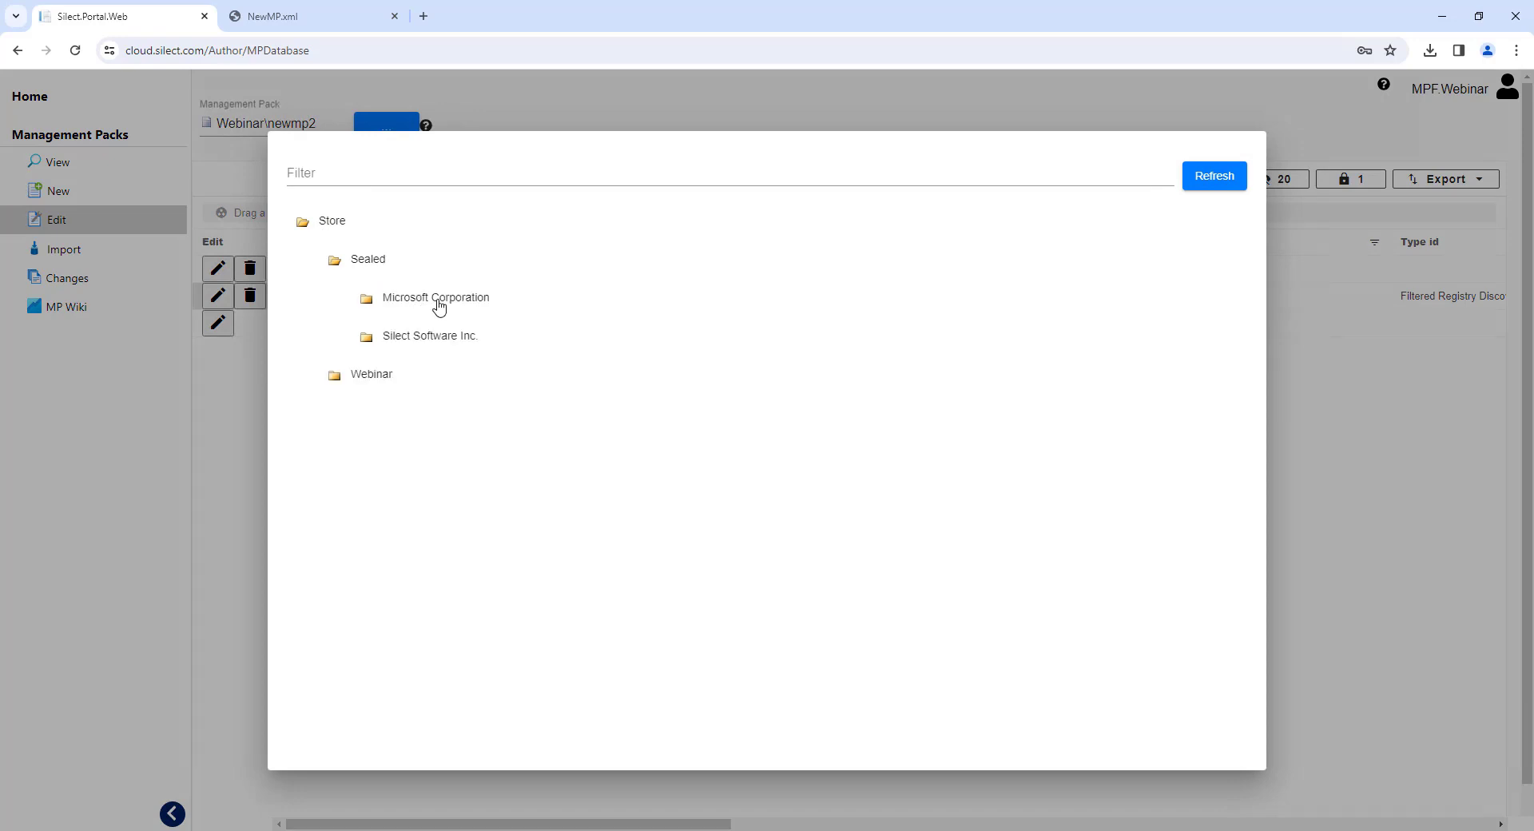
{"action": "left_click", "coordinate": [438, 304]}
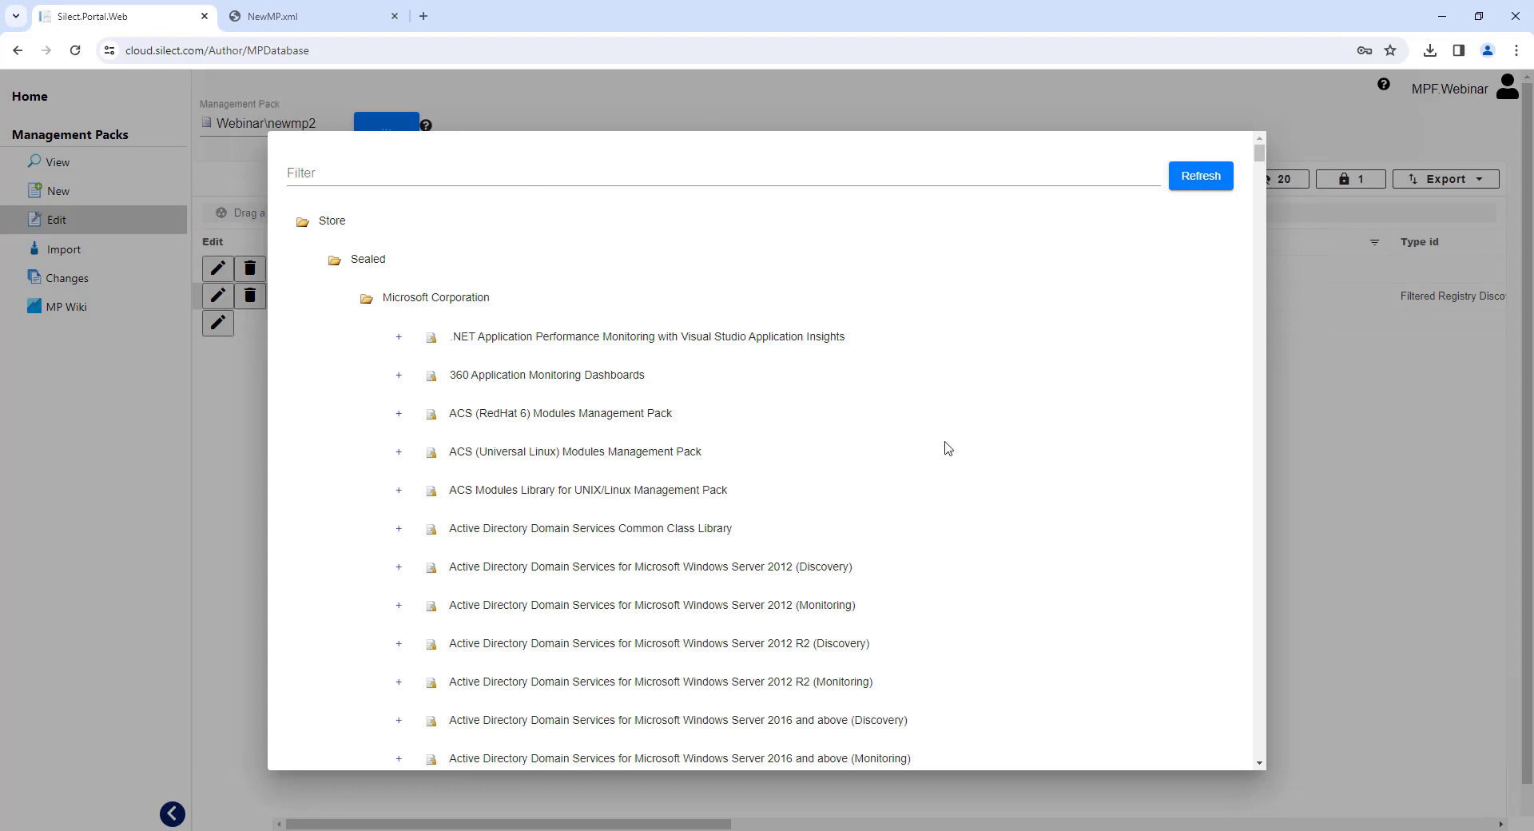
{"action": "scroll", "coordinate": [950, 451], "scroll_direction": "down", "scroll_amount": 3}
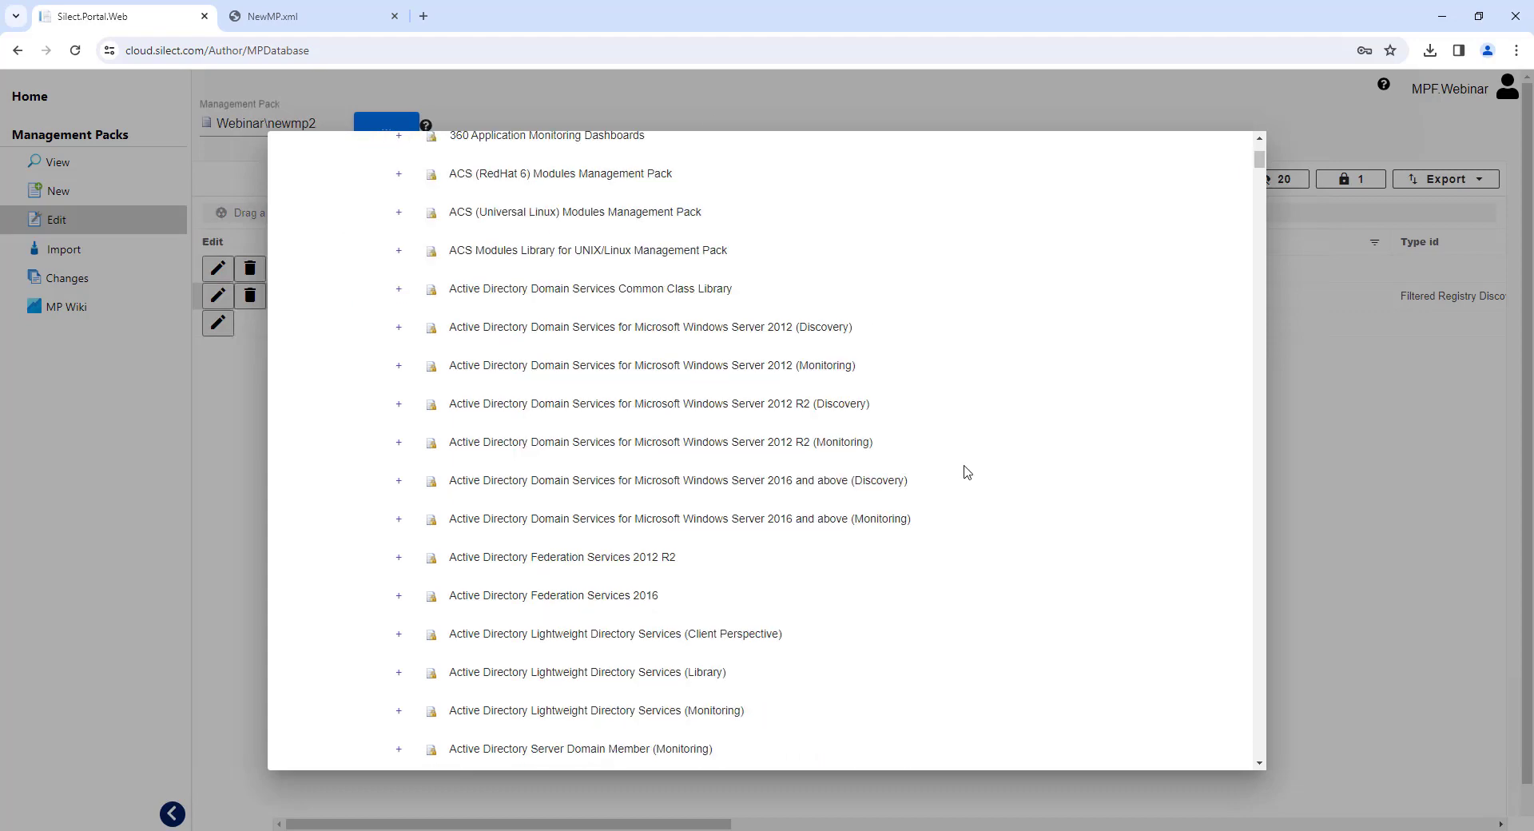
{"action": "left_click", "coordinate": [864, 520]}
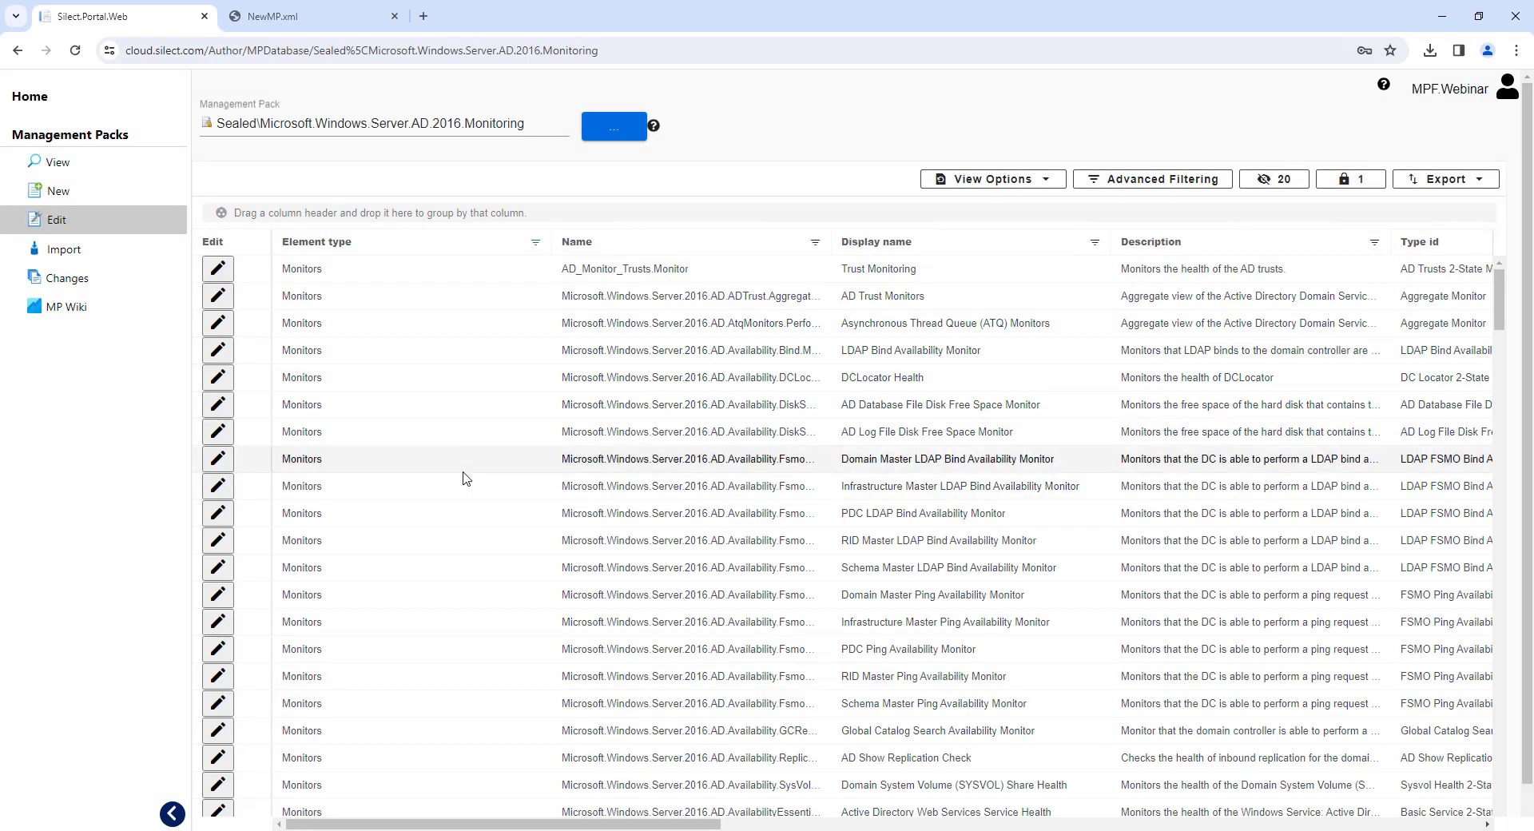
- Start overrides for the AD Log File Disk Free Space Monitor in a new management pack with path Webinar
{"action": "left_click", "coordinate": [218, 433]}
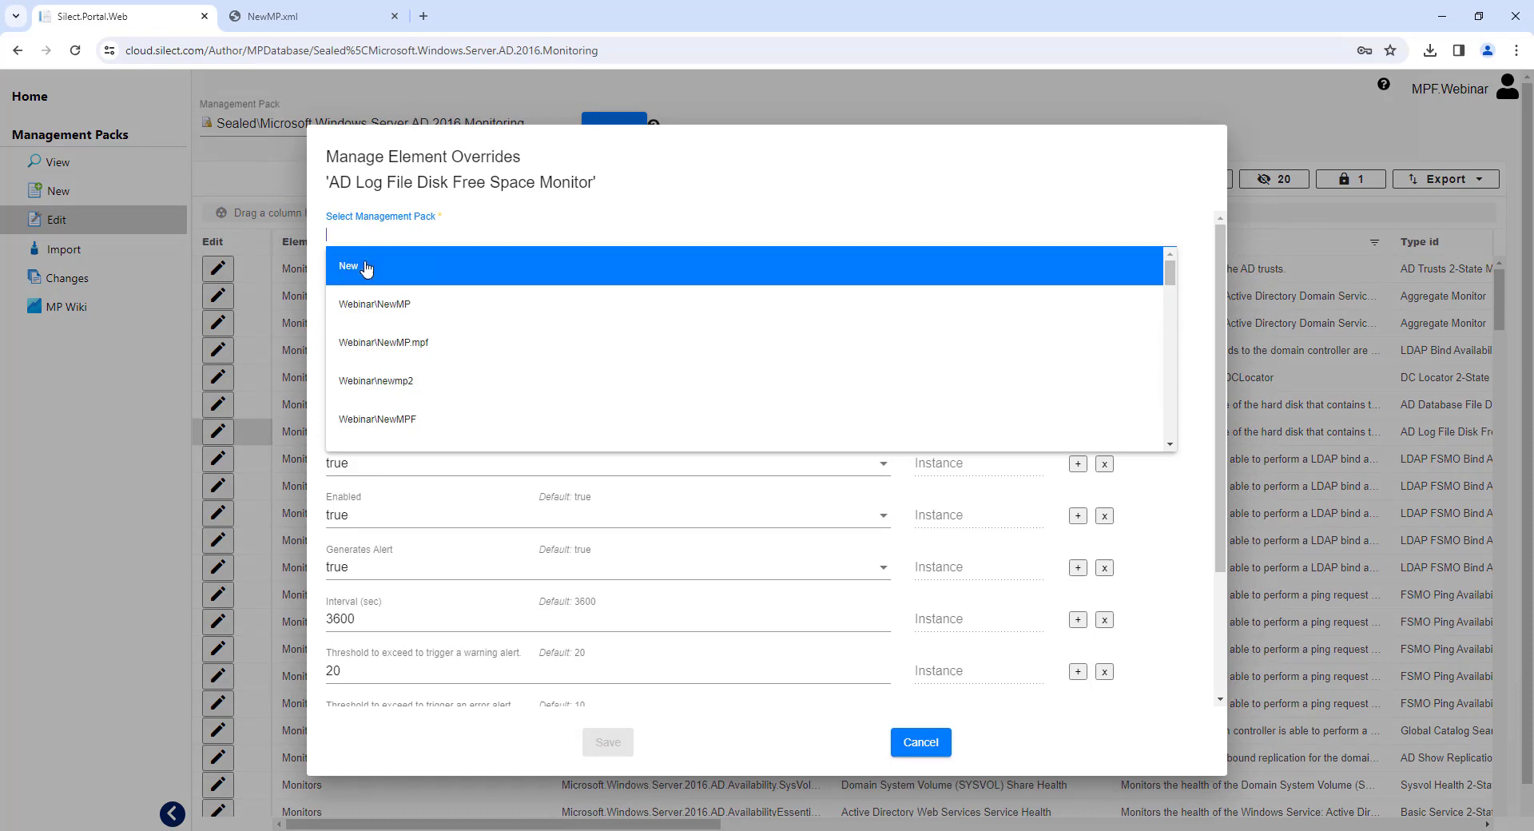
{"action": "left_click", "coordinate": [365, 265]}
{"action": "left_click", "coordinate": [519, 288]}
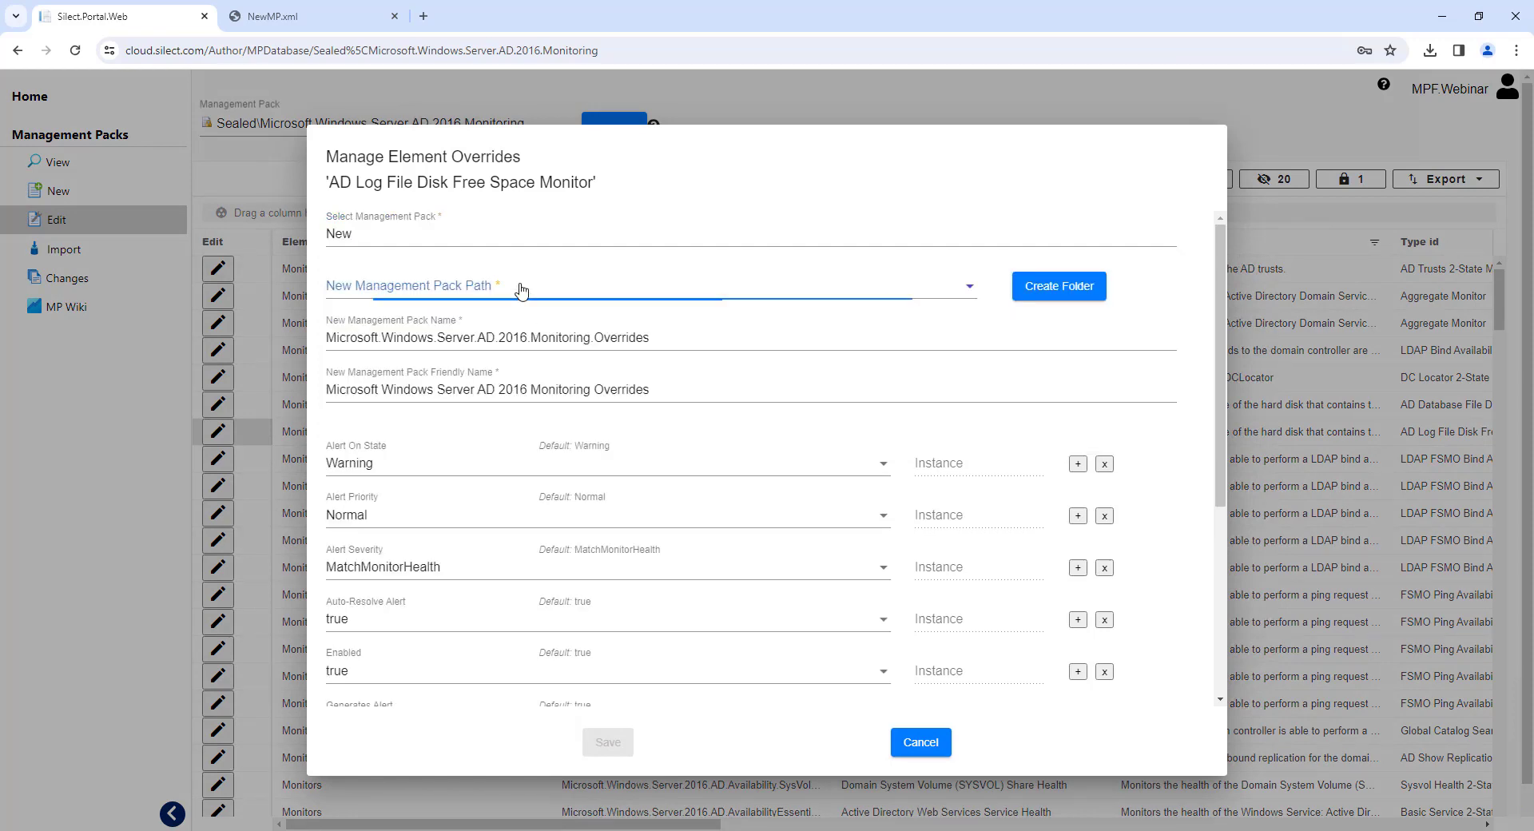
{"action": "key", "text": "Up"}
{"action": "key", "text": "Up"}
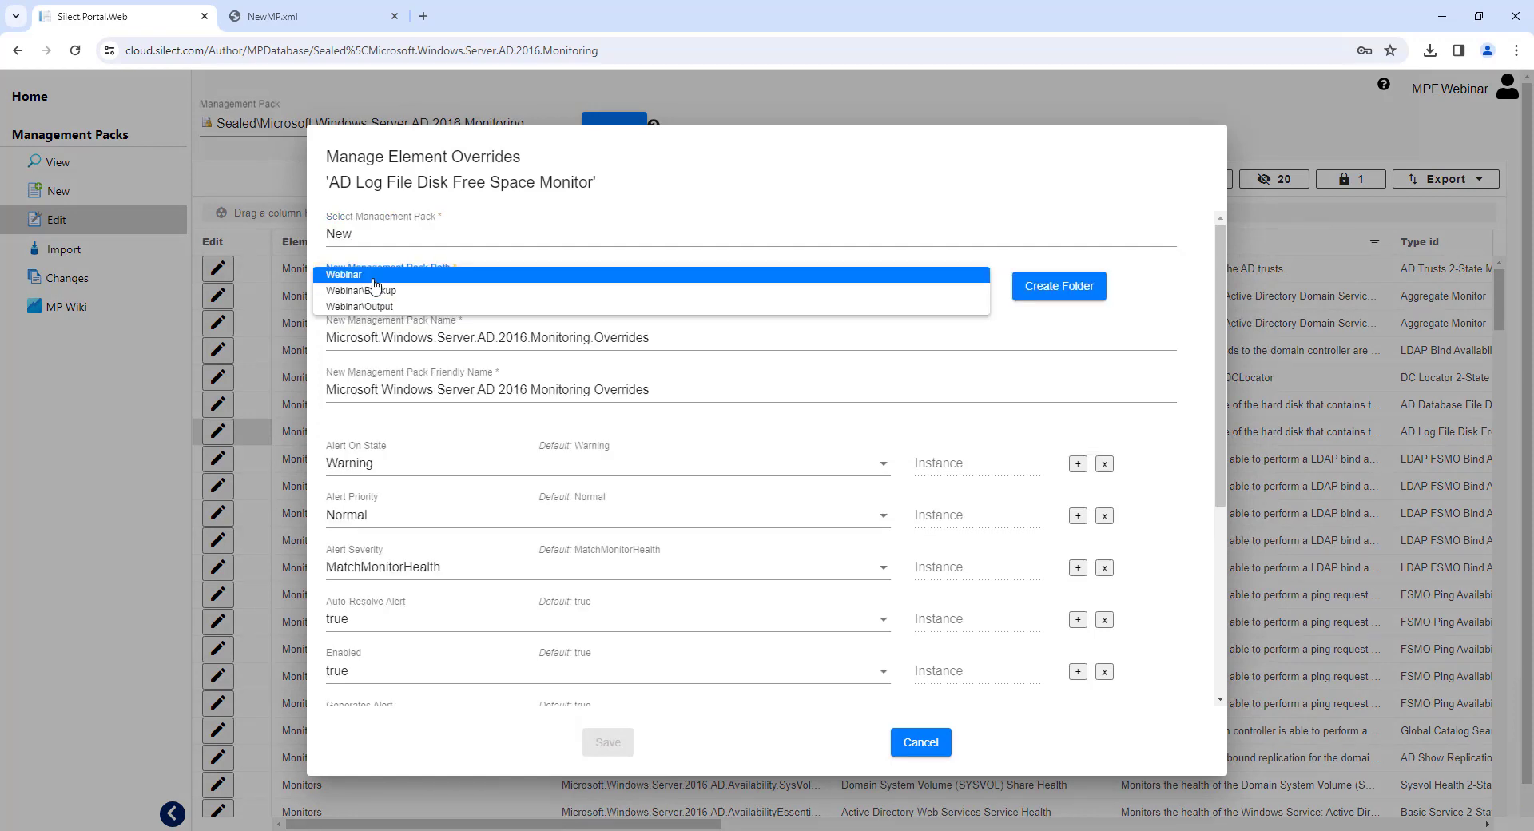
{"action": "key", "text": "Return"}
- Shorten the new override pack's name to Microsoft.Windows.Server.AD.2016.Monitoring
{"action": "left_click", "coordinate": [711, 339]}
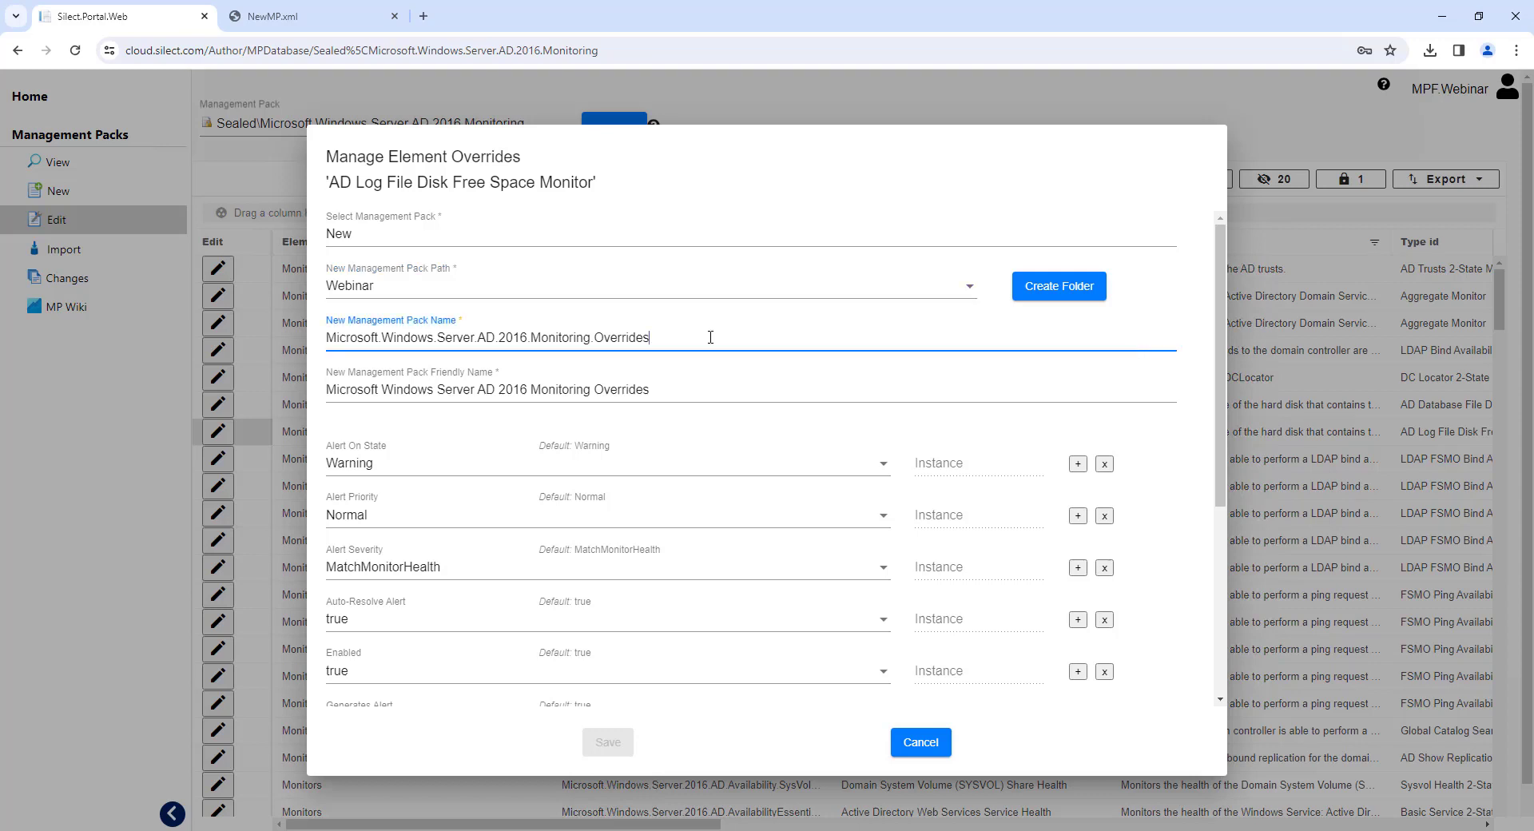
{"action": "key", "text": "BackSpace"}
{"action": "key", "text": "BackSpace"}
{"action": "key", "text": "BackSpace"}
{"action": "key", "text": "BackSpace"}
{"action": "key", "text": "BackSpace"}
{"action": "key", "text": "BackSpace"}
{"action": "key", "text": "BackSpace"}
{"action": "key", "text": "BackSpace"}
{"action": "key", "text": "Tab"}
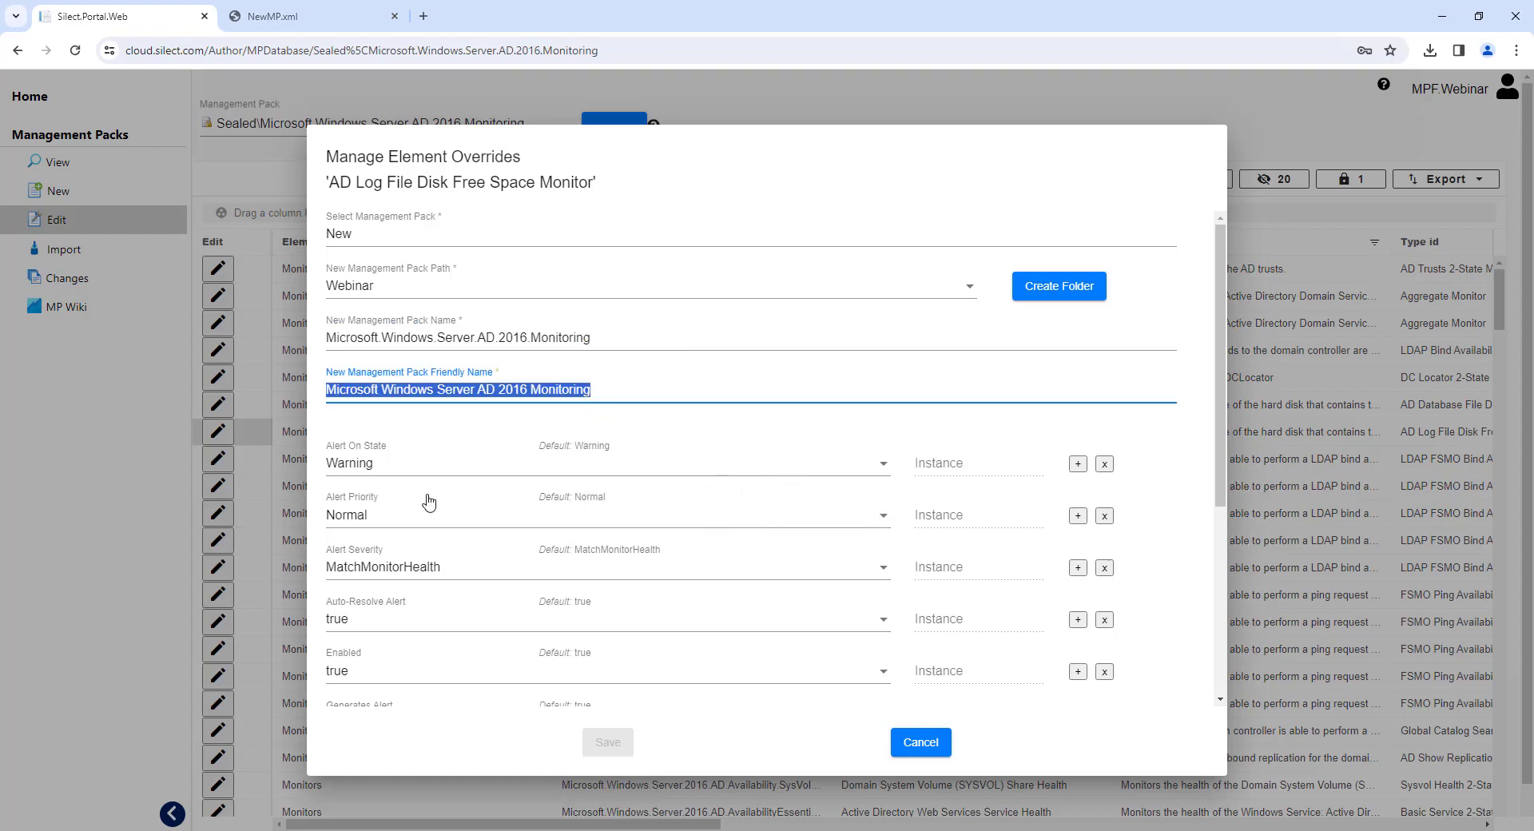
- Override Alert On State to Error and Auto-Resolve Alert to false, leave Enabled at true, and save the overrides
{"action": "left_click", "coordinate": [414, 467]}
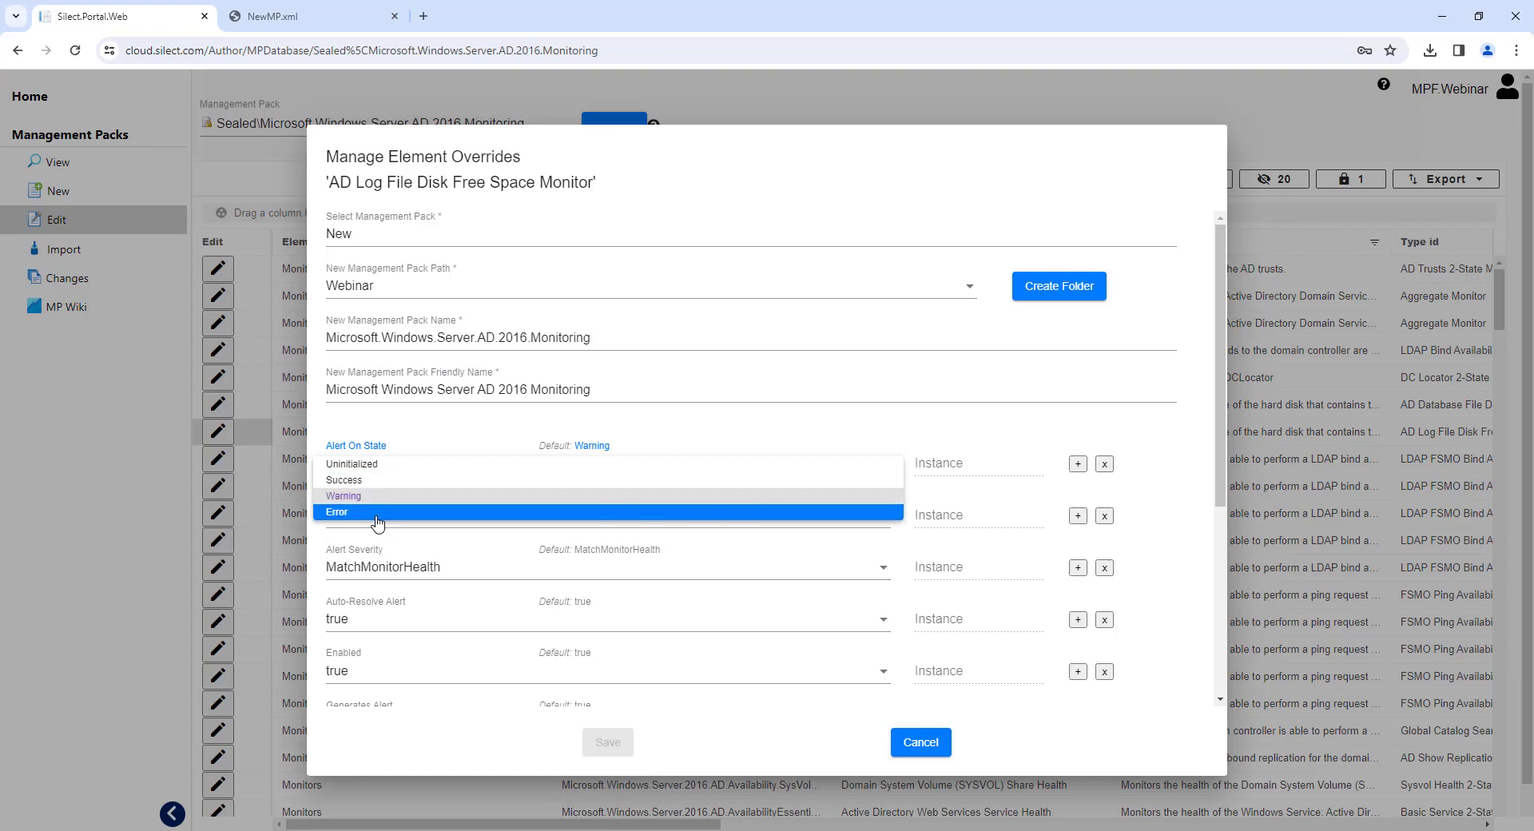
{"action": "left_click", "coordinate": [395, 511]}
{"action": "left_click", "coordinate": [426, 629]}
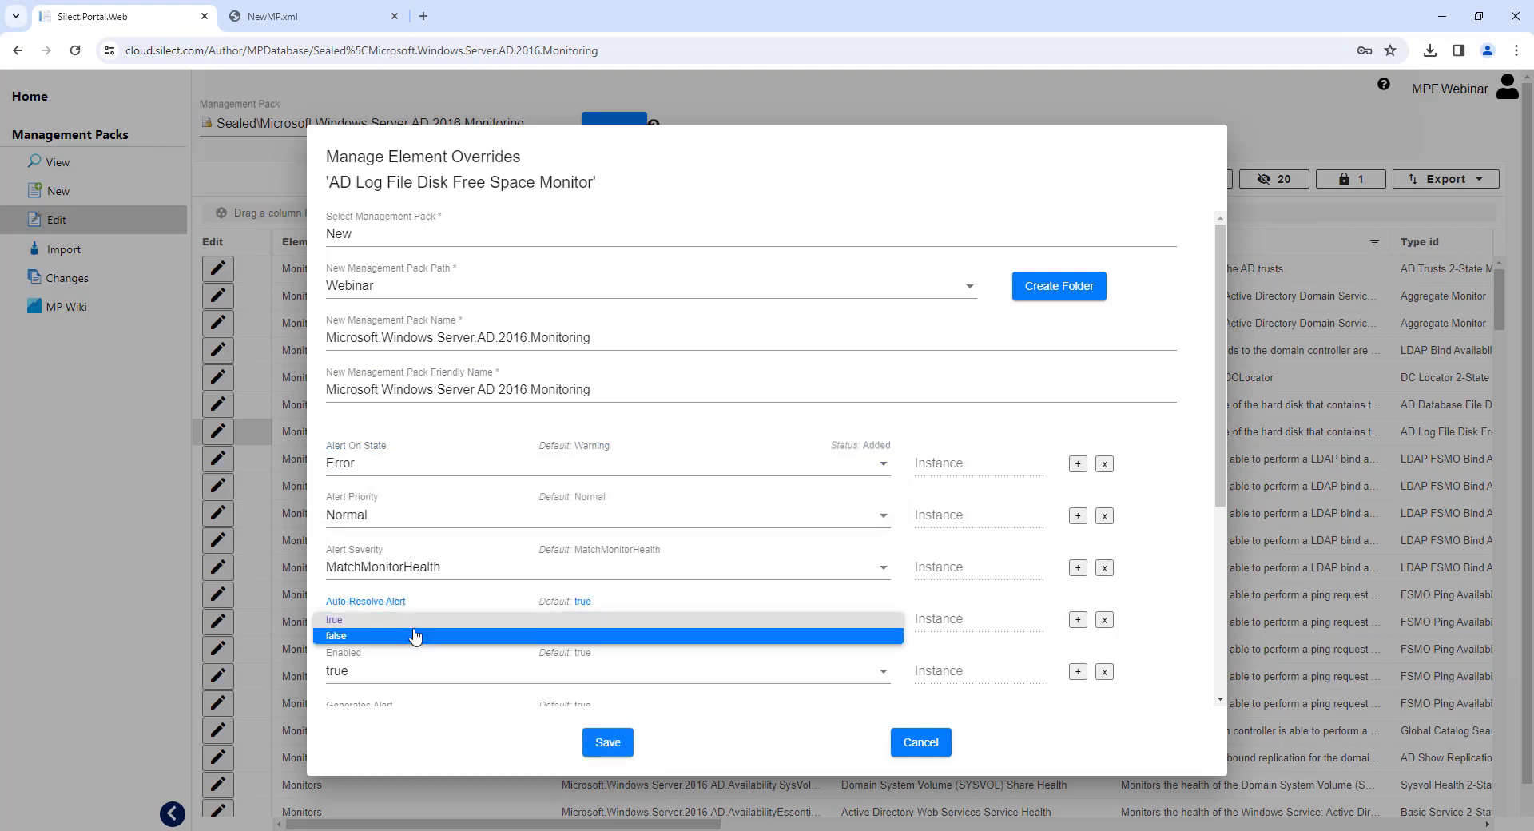
{"action": "left_click", "coordinate": [424, 635]}
{"action": "left_click", "coordinate": [444, 679]}
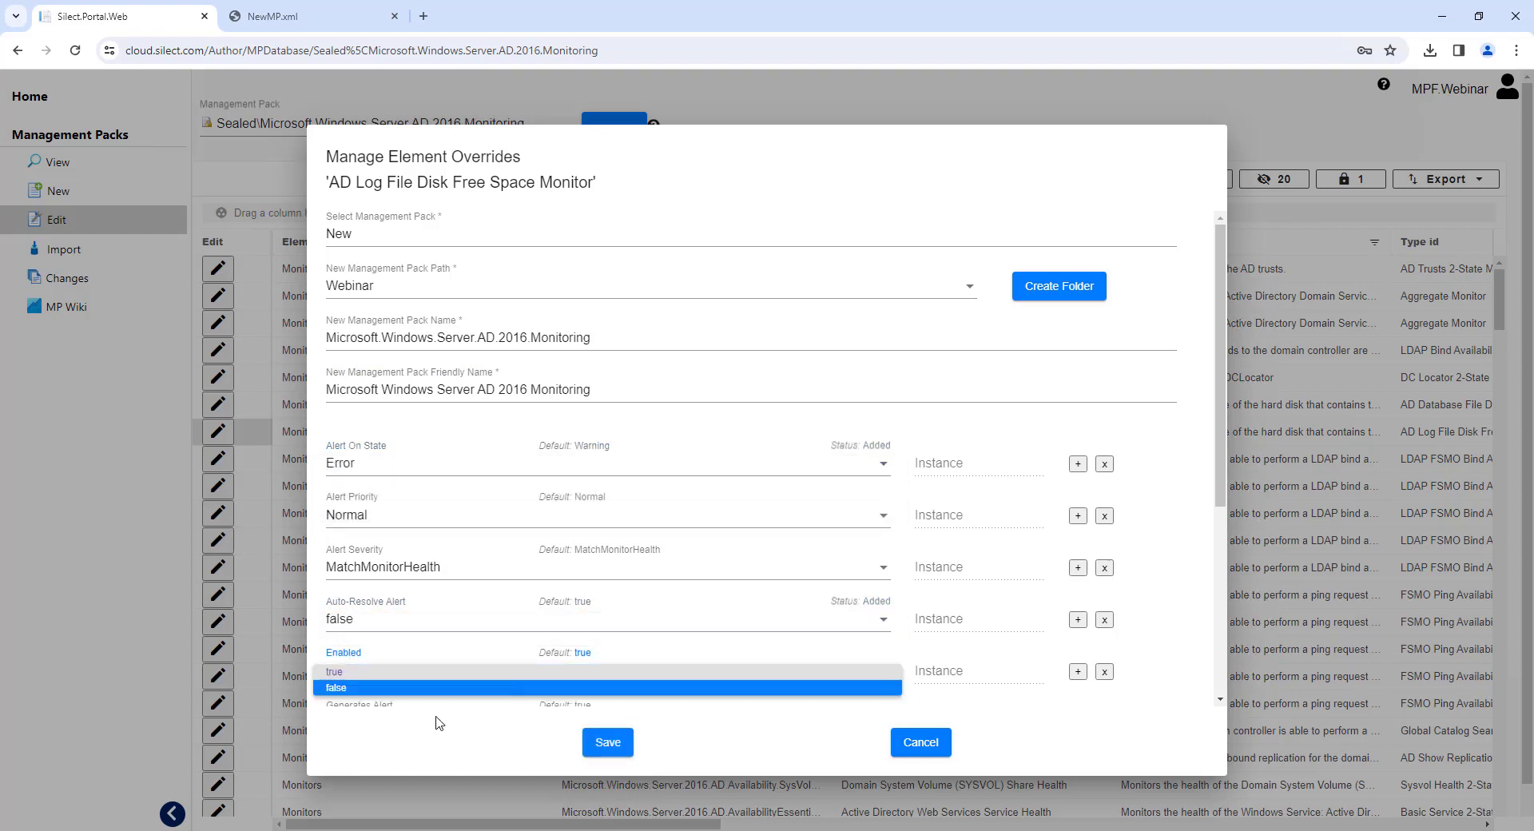
{"action": "left_click", "coordinate": [409, 673]}
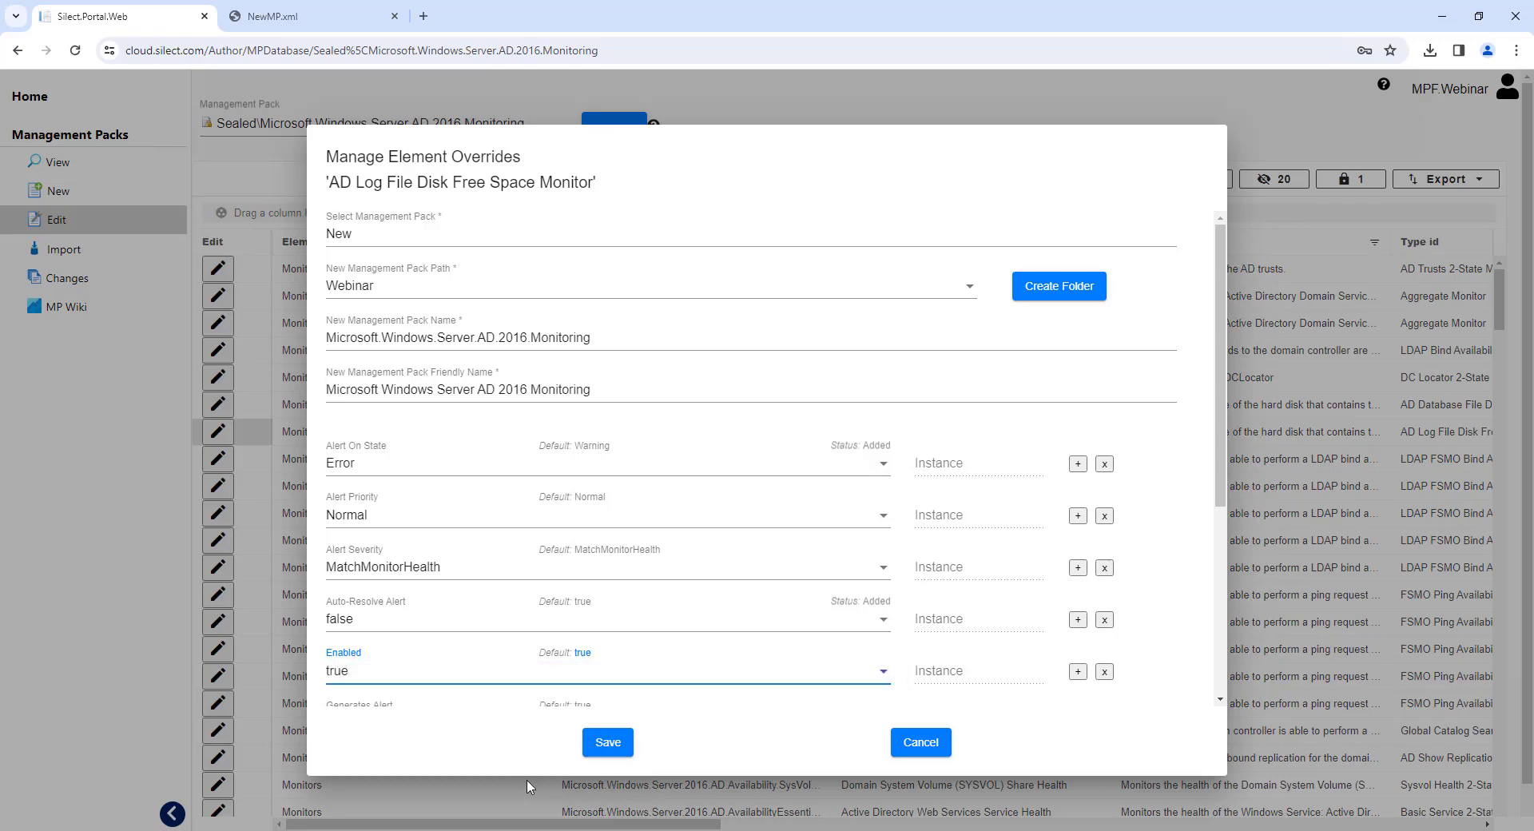
{"action": "left_click", "coordinate": [608, 743]}
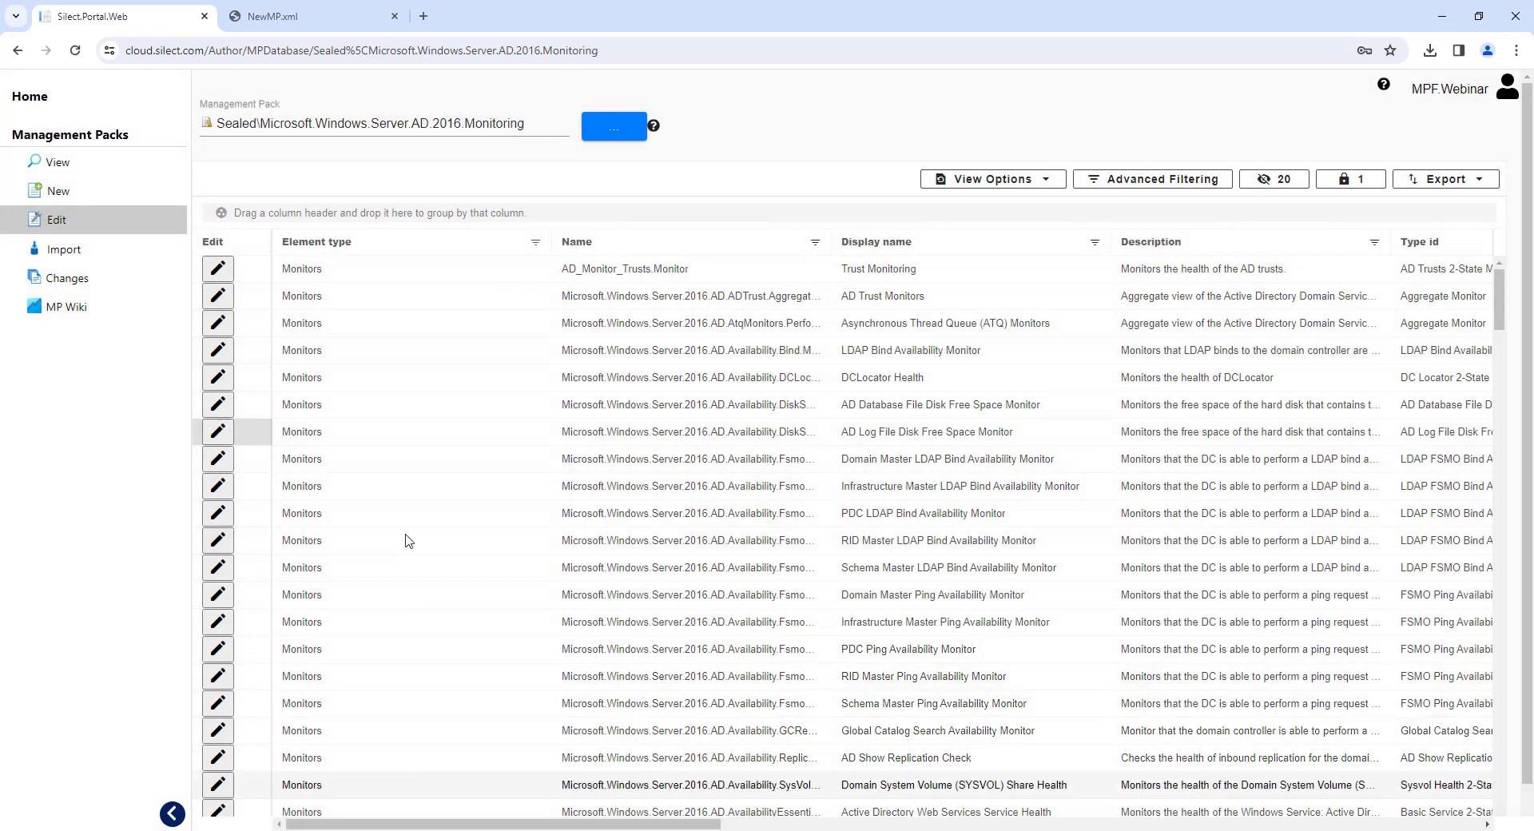
- Override Alert Priority to Normal for the Domain System Volume (SYSVOL) Share Health monitor in Webinar\Microsoft.Windows.Server.AD.2016.Monitoring and save
{"action": "scroll", "coordinate": [432, 544], "scroll_direction": "down", "scroll_amount": 3}
{"action": "scroll", "coordinate": [447, 678], "scroll_direction": "down", "scroll_amount": 3}
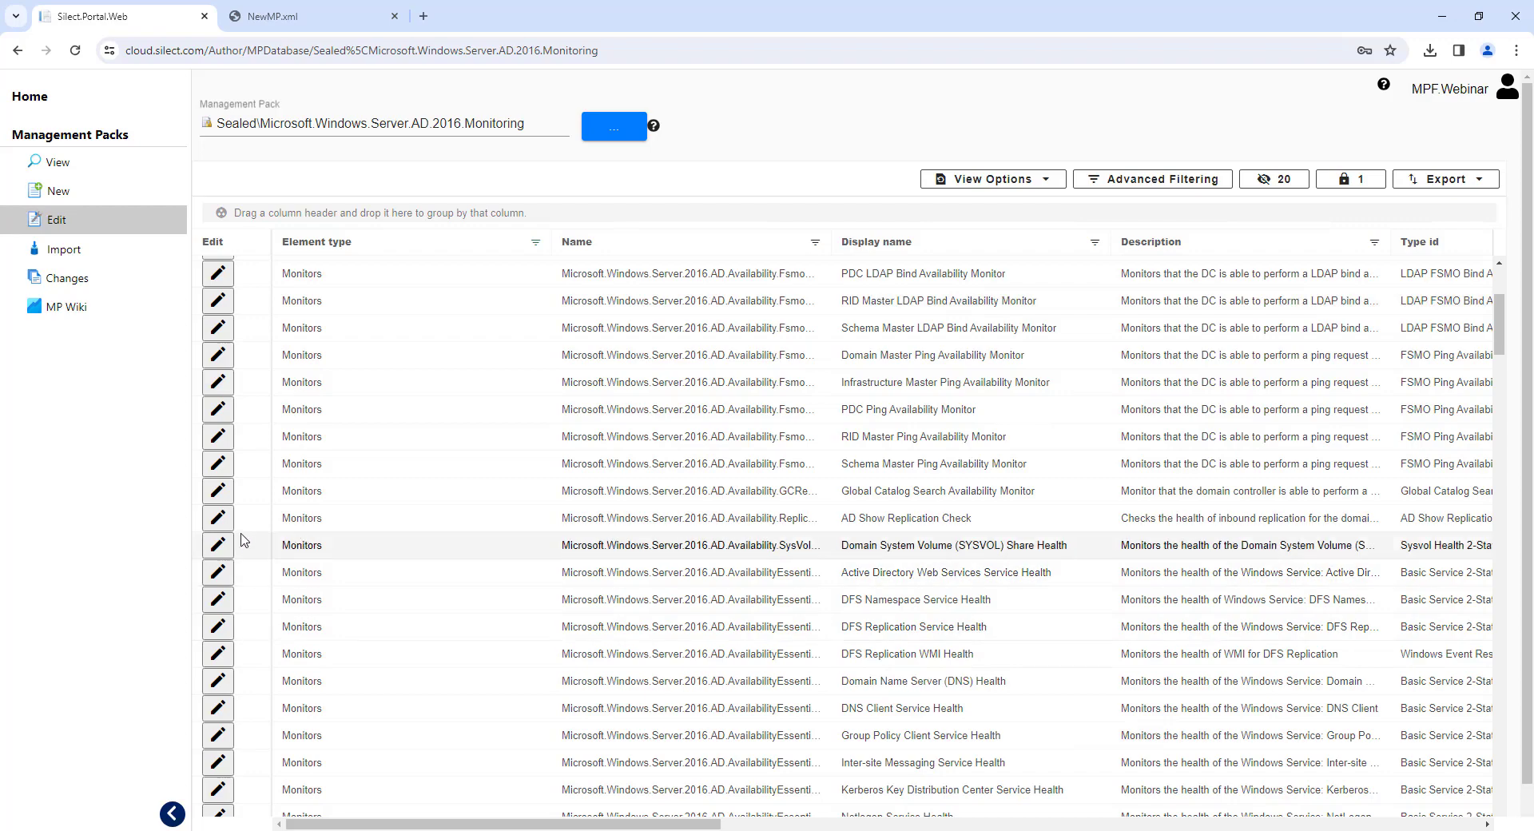
{"action": "left_click", "coordinate": [217, 544]}
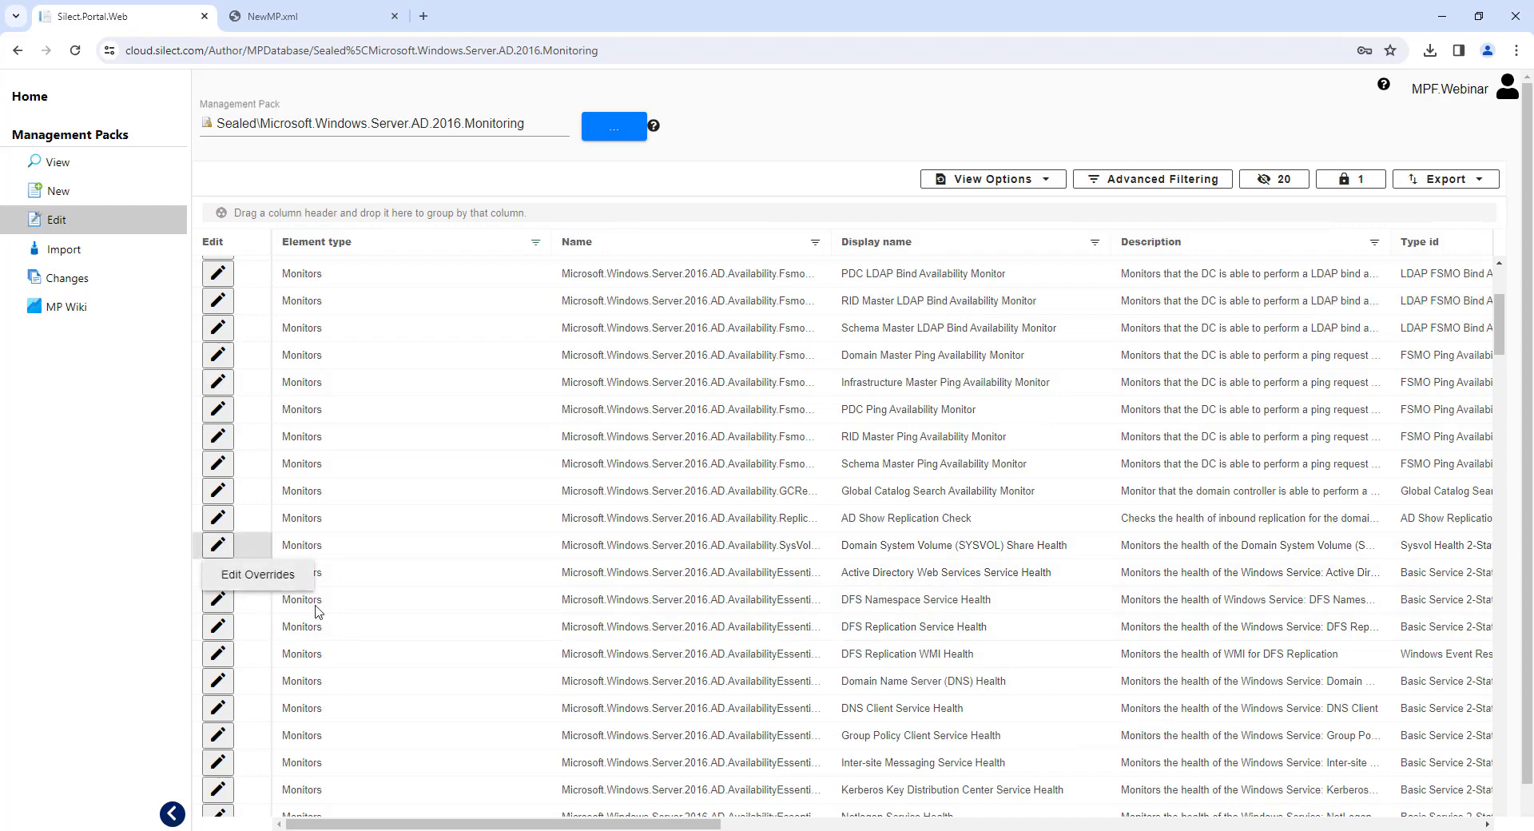
{"action": "left_click", "coordinate": [241, 574]}
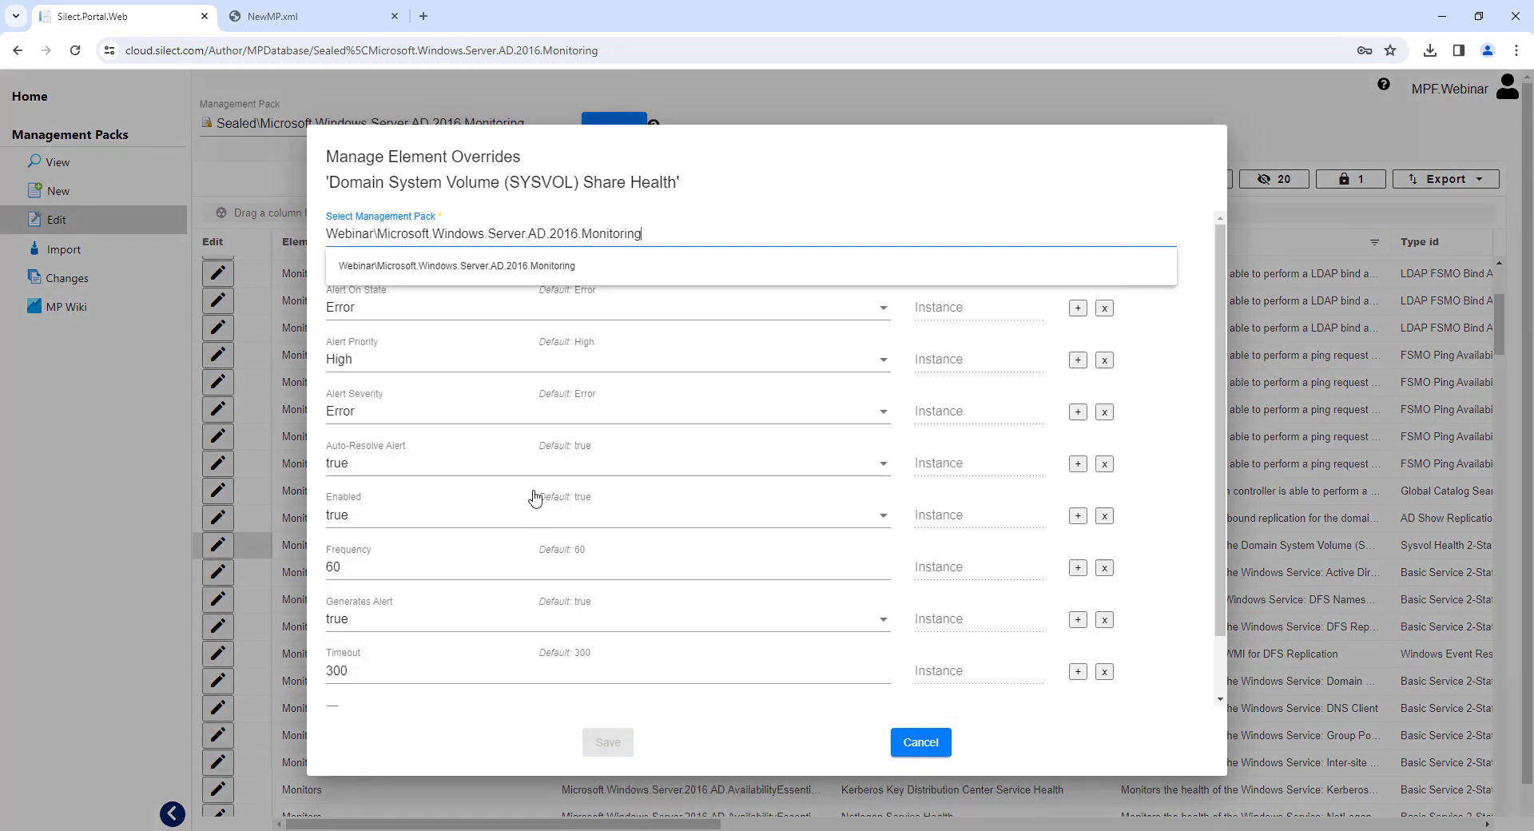
{"action": "left_click", "coordinate": [459, 369]}
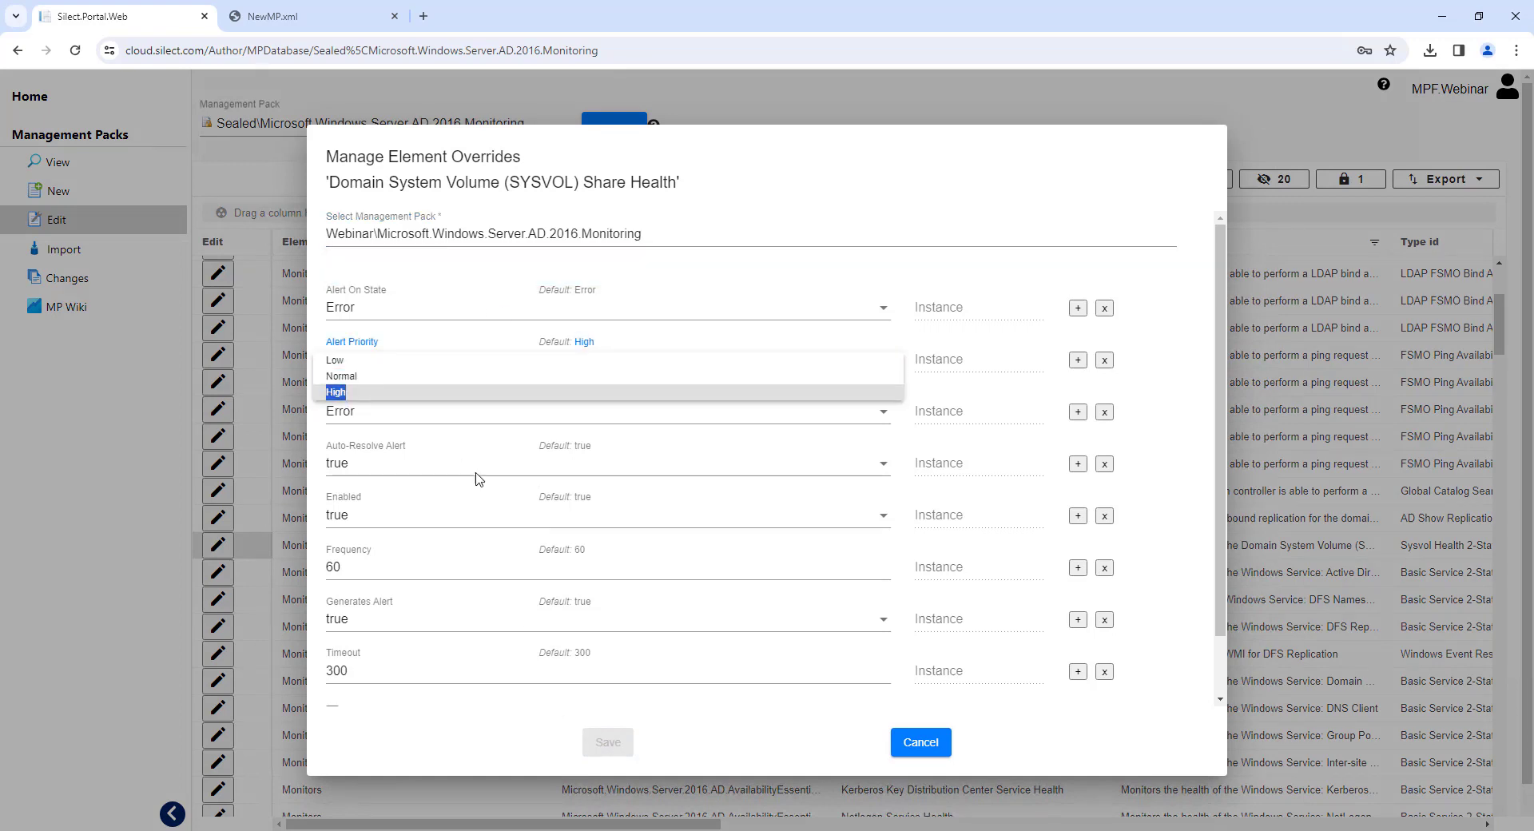
{"action": "left_click", "coordinate": [420, 376]}
{"action": "left_click", "coordinate": [611, 747]}
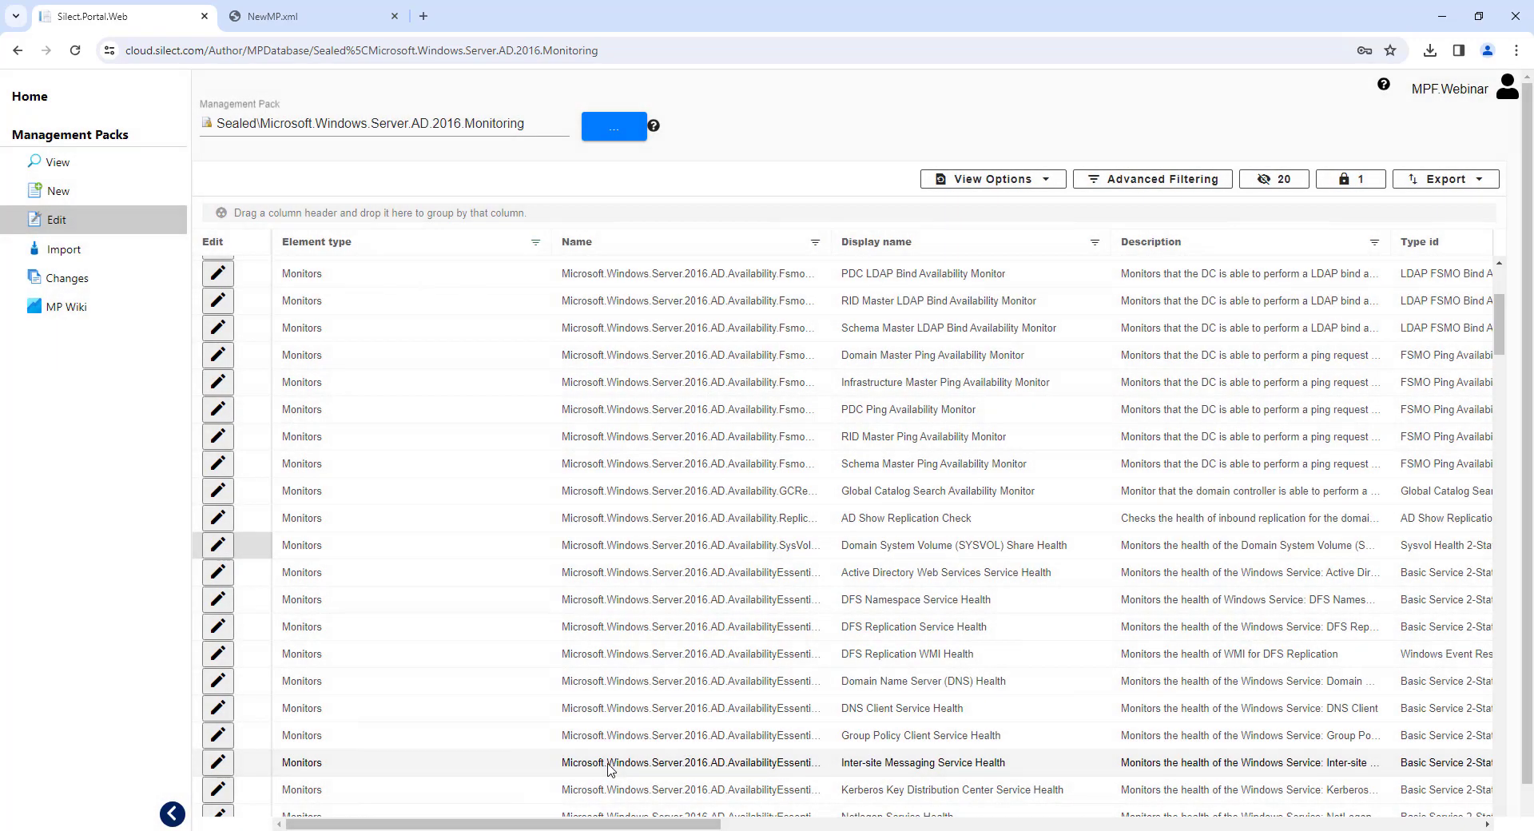
- Open the Microsoft.Windows.Server.AD.2016.Monitoring Overrides pack from the Webinar folder for viewing and download it
{"action": "left_click", "coordinate": [58, 162]}
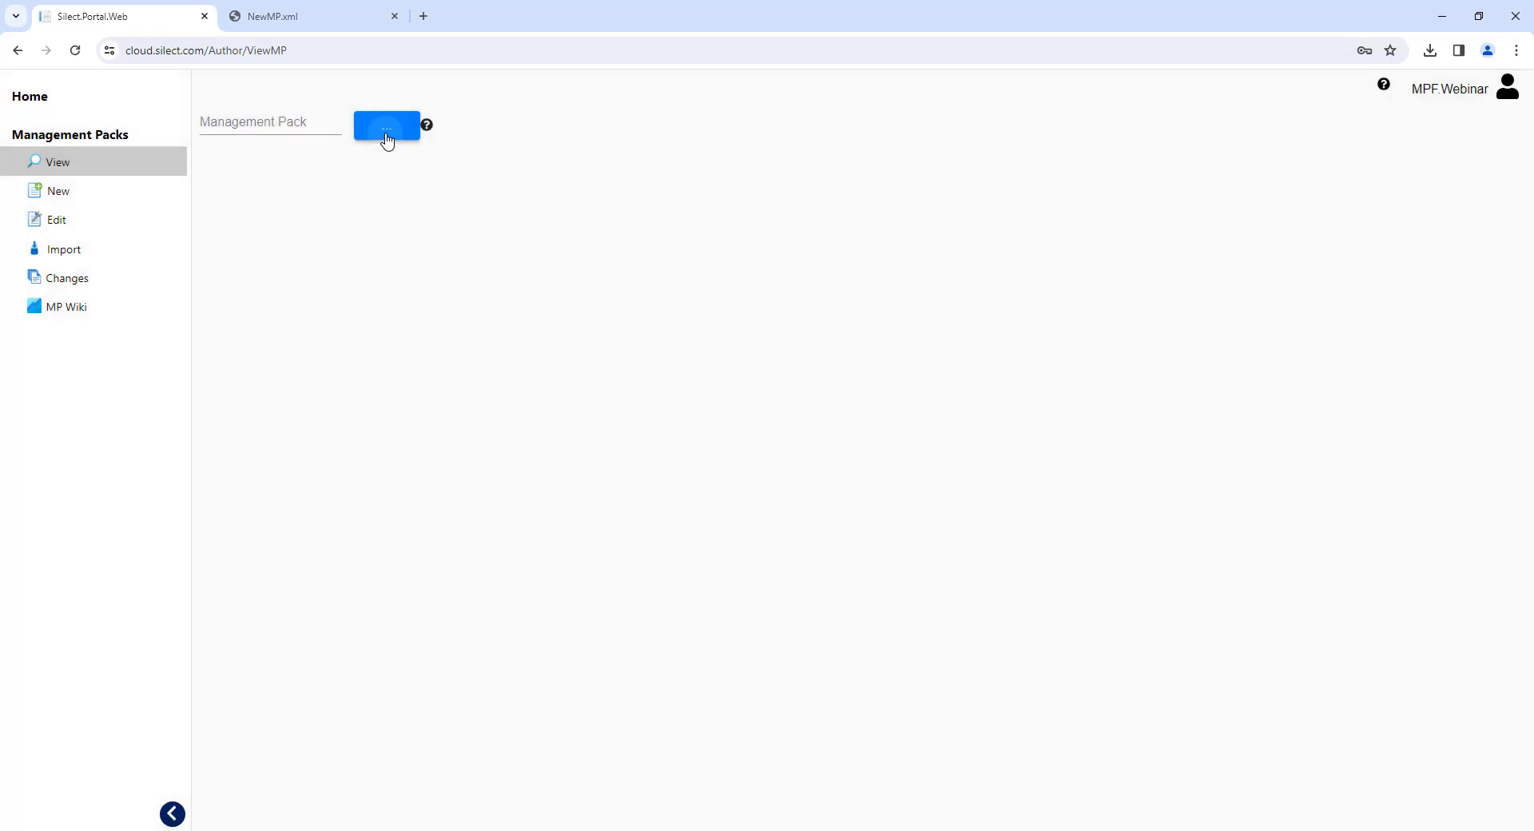
{"action": "left_click", "coordinate": [386, 128]}
{"action": "left_click", "coordinate": [326, 220]}
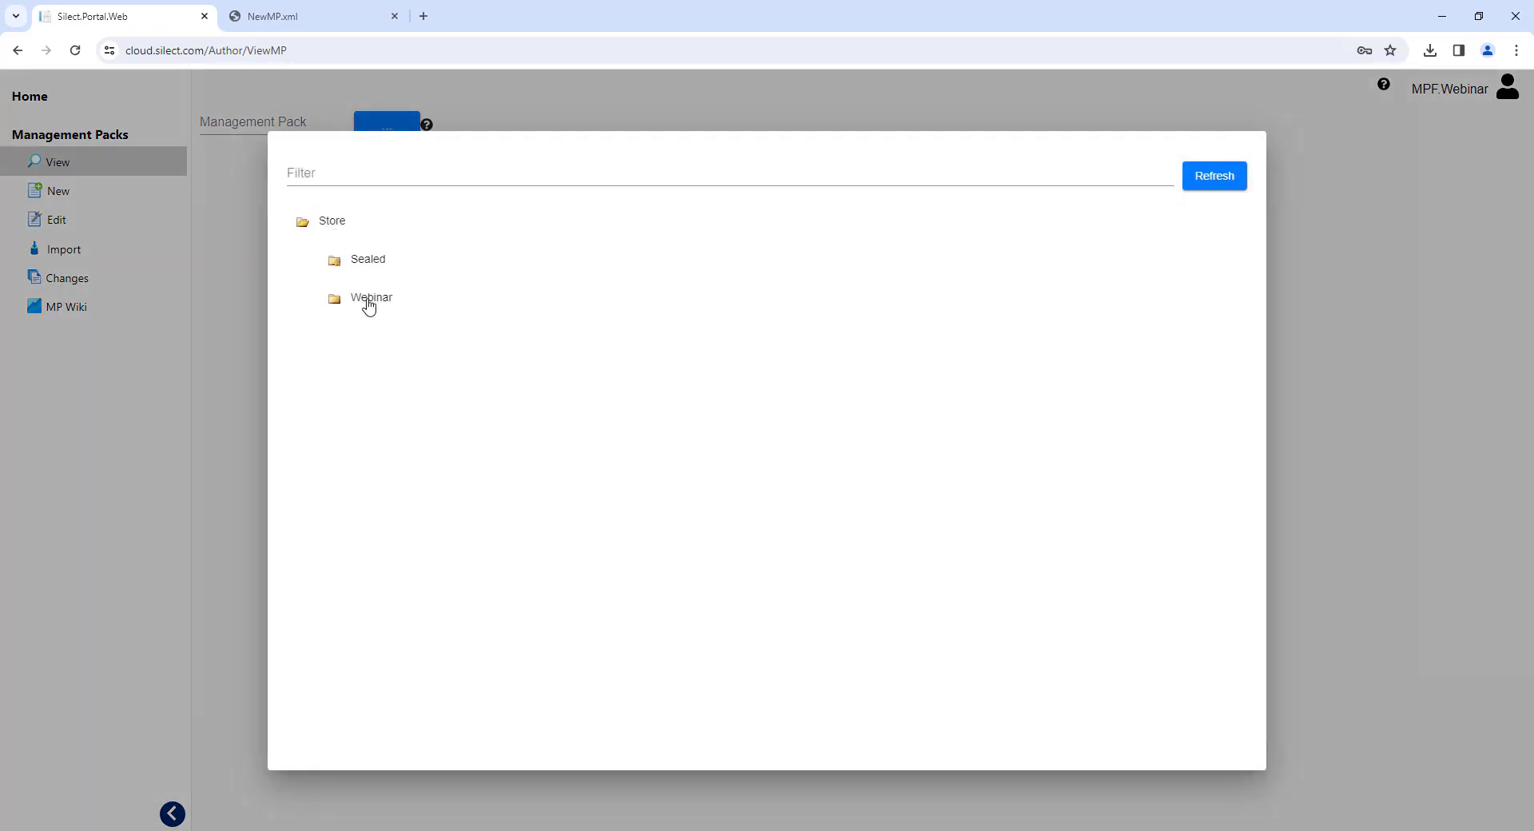
{"action": "left_click", "coordinate": [368, 307]}
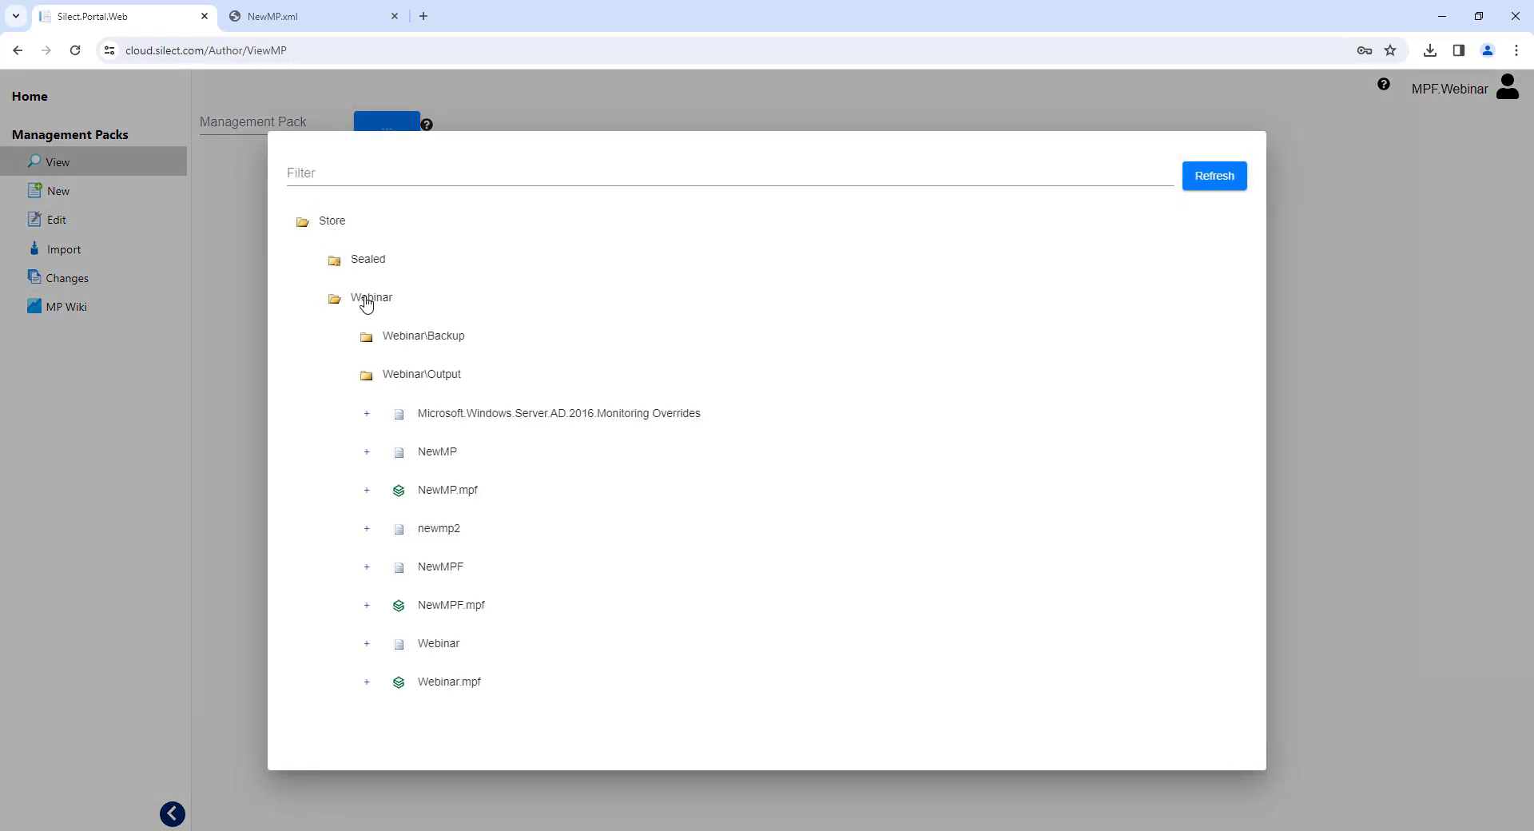
{"action": "left_click", "coordinate": [526, 415]}
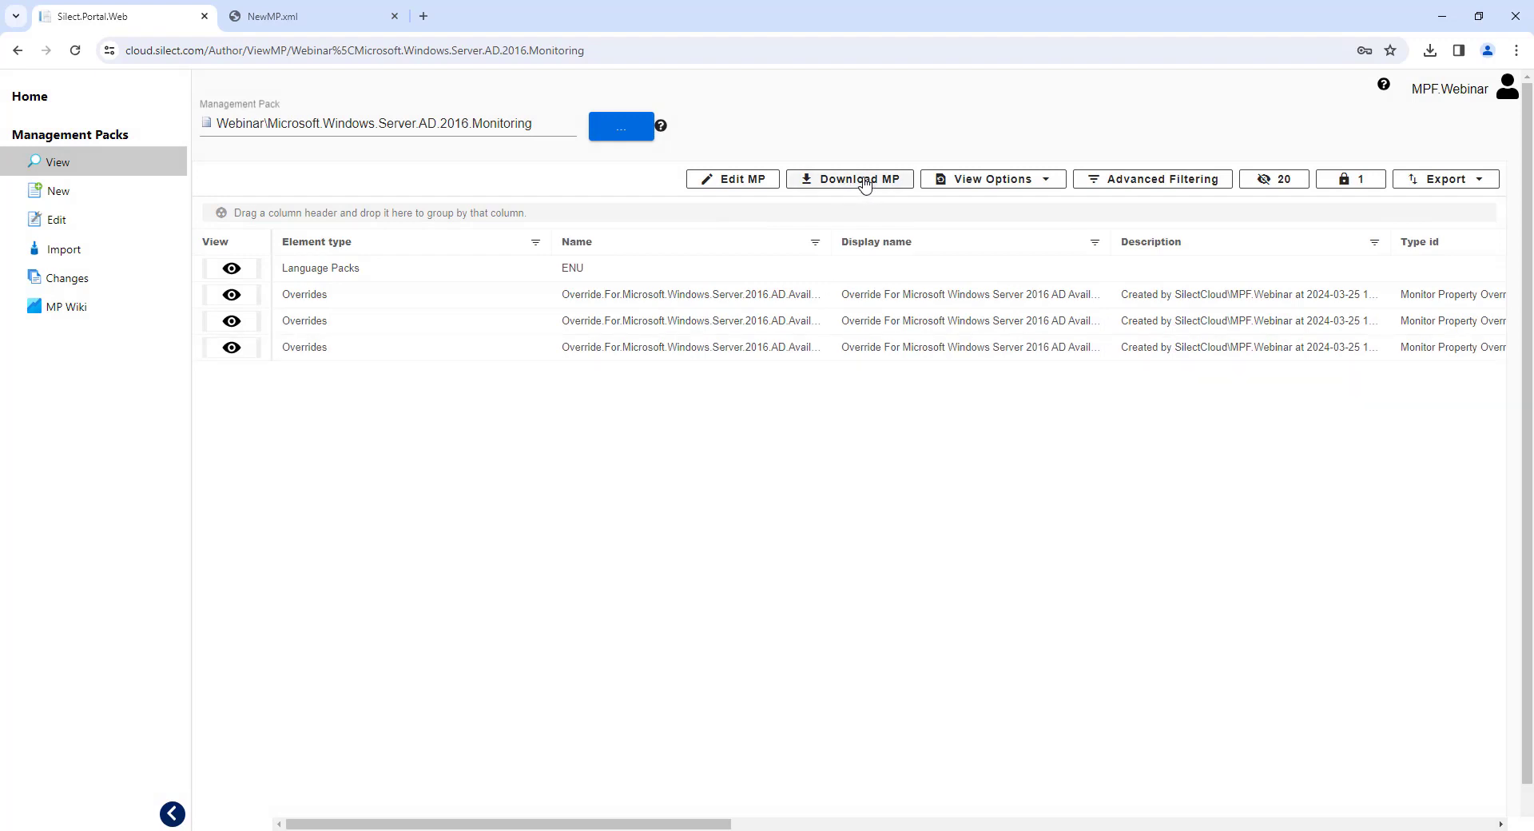
{"action": "left_click", "coordinate": [863, 181]}
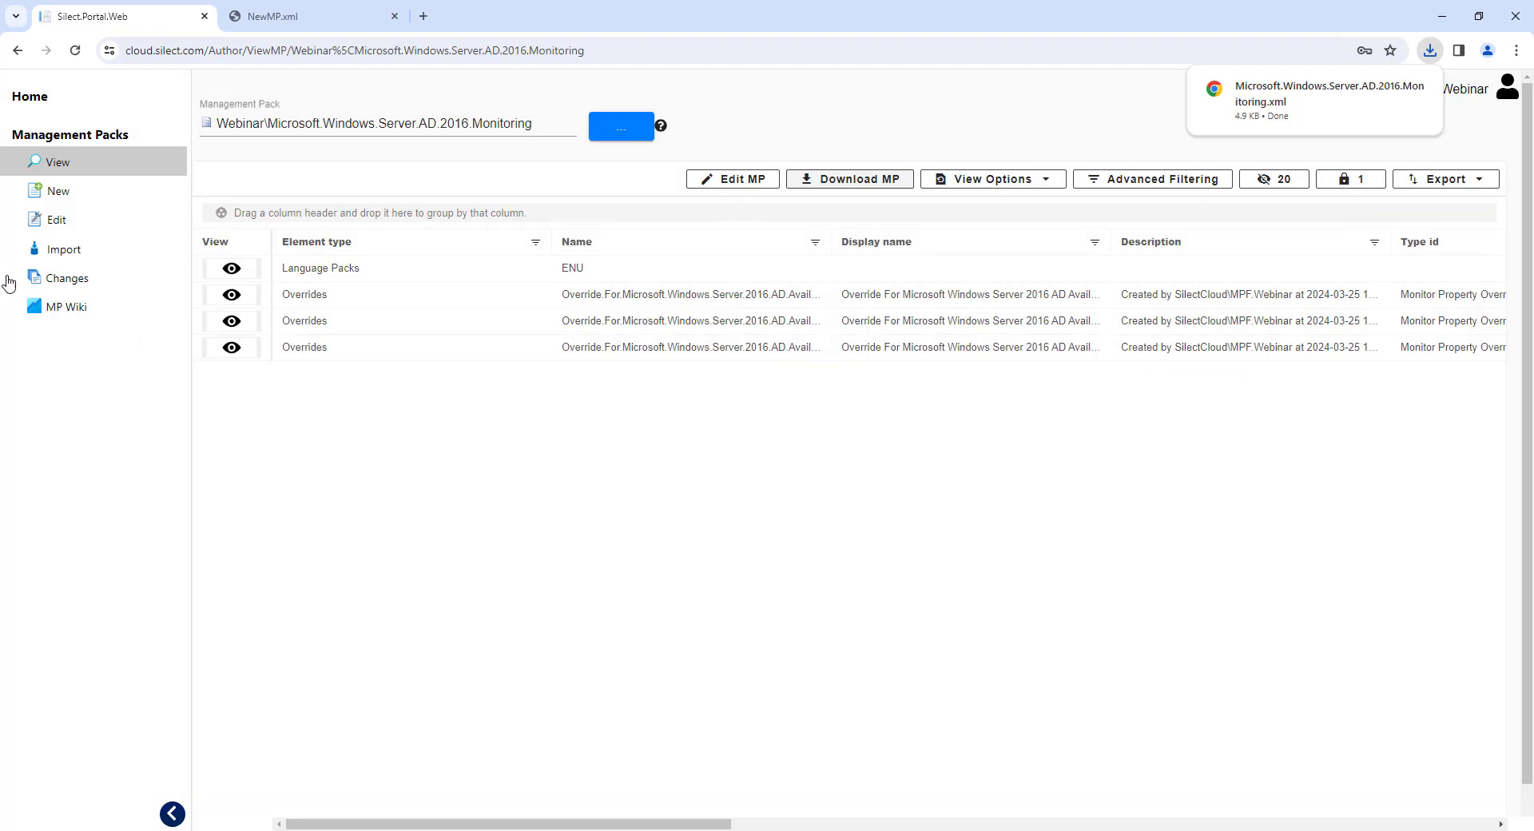
- Look at the management pack import page, and examine the packs stored in the Webinar\Backup folder without opening one
{"action": "left_click", "coordinate": [63, 251]}
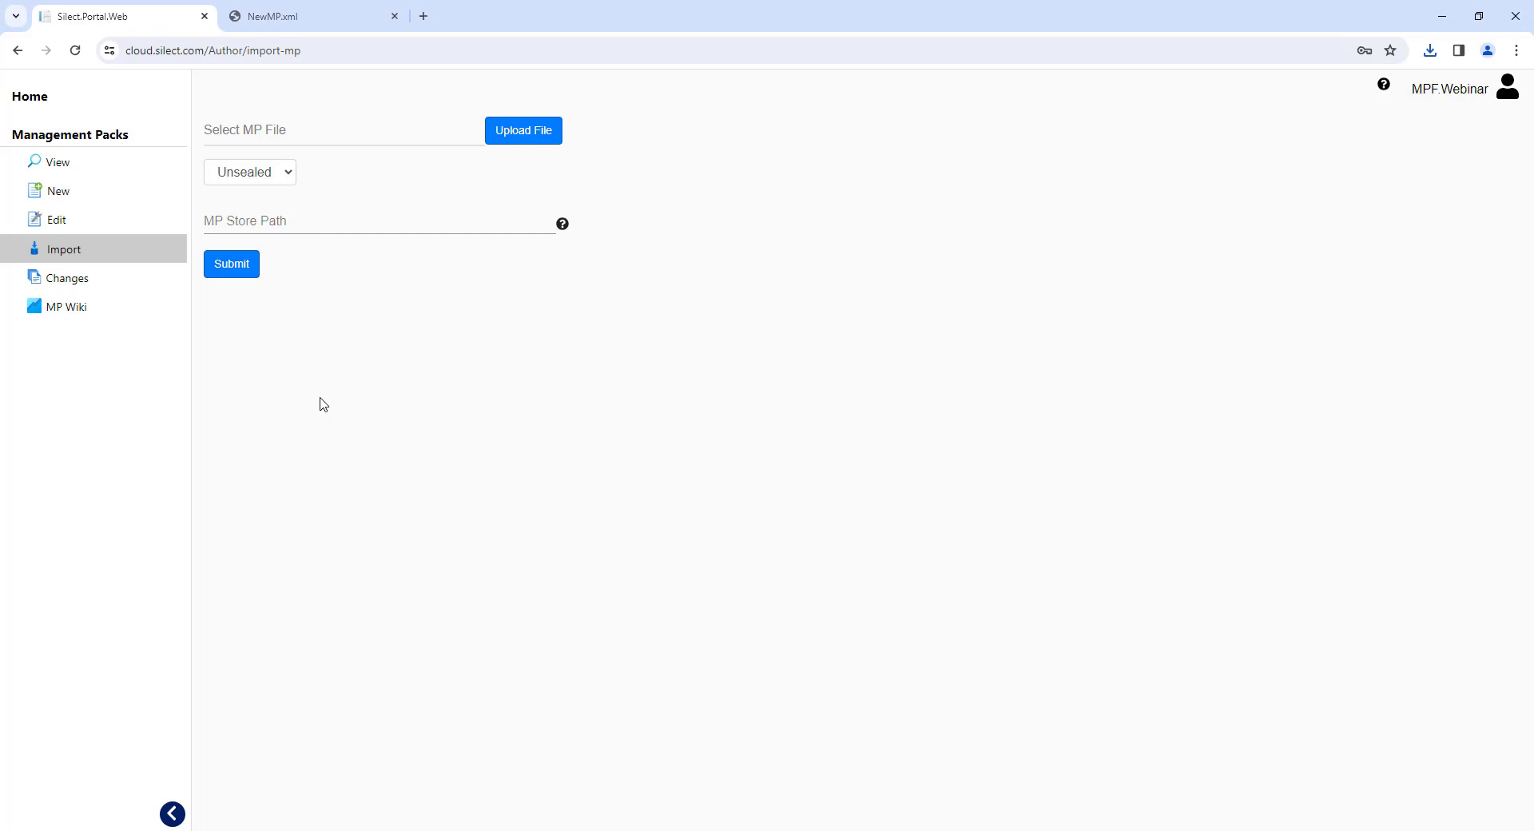
{"action": "left_click", "coordinate": [67, 163]}
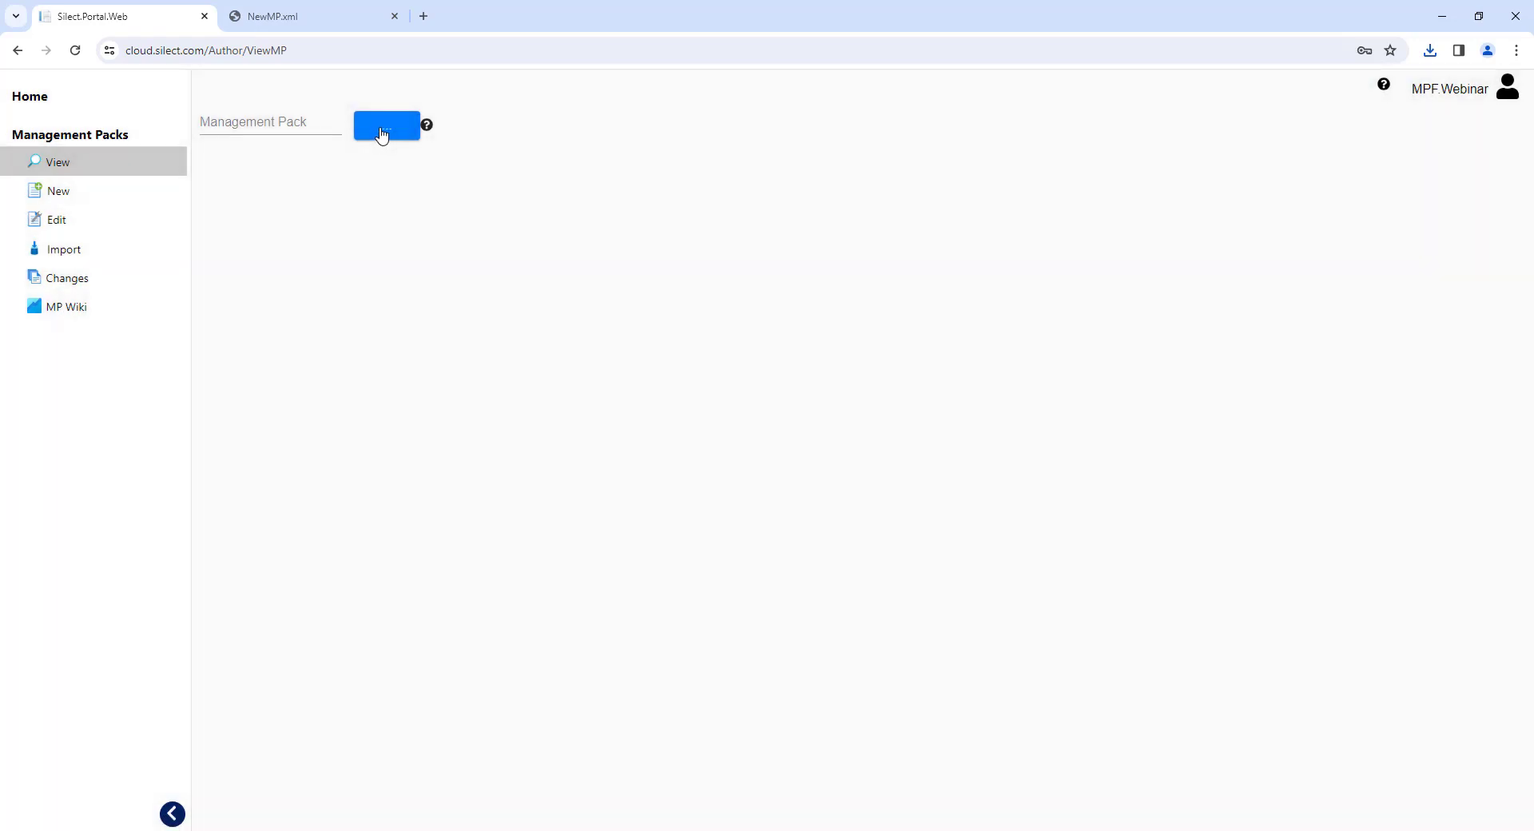
{"action": "left_click", "coordinate": [382, 134]}
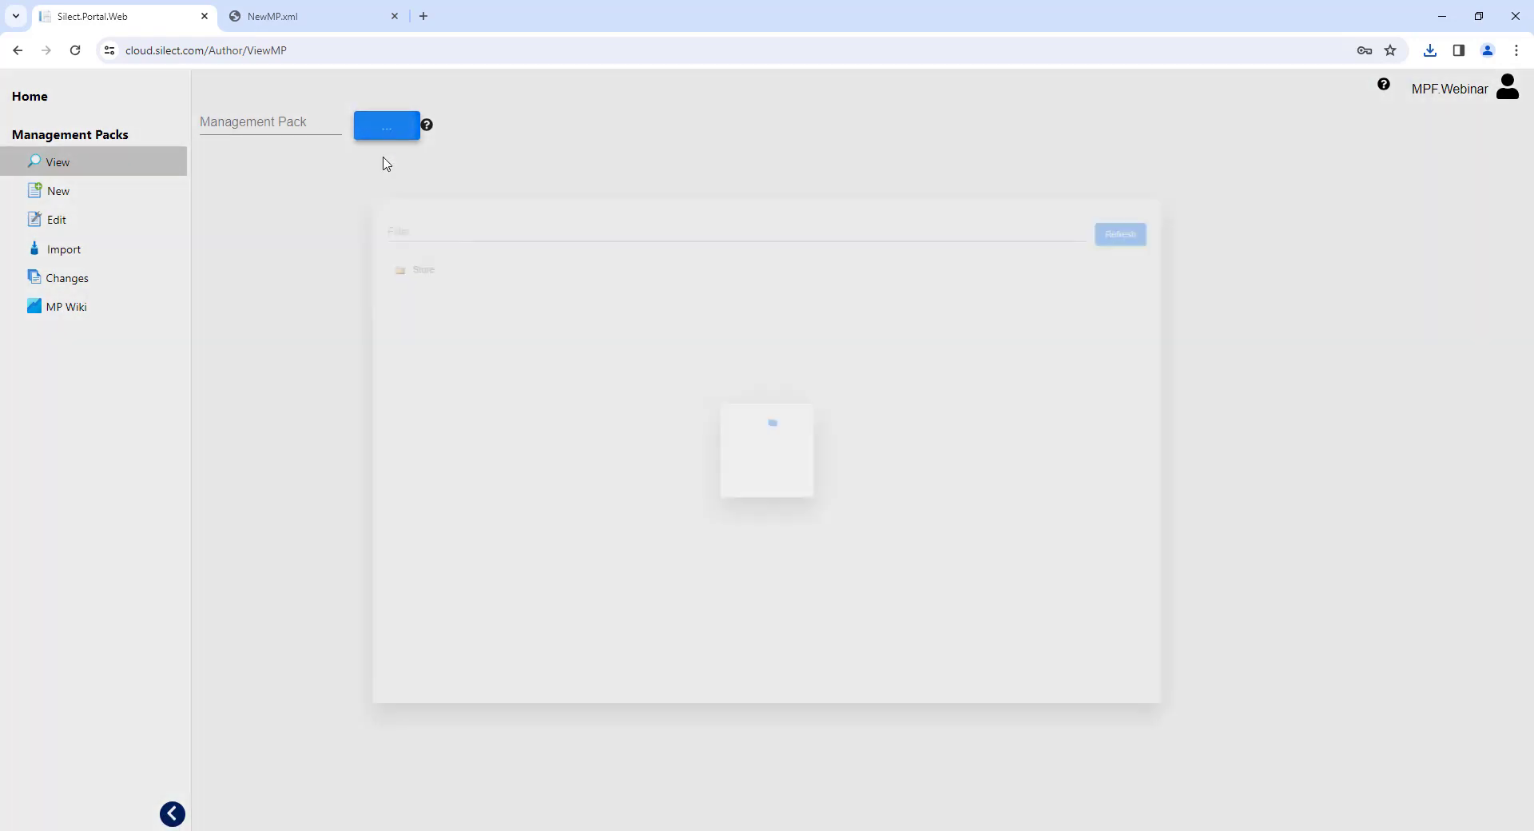
{"action": "left_click", "coordinate": [342, 230]}
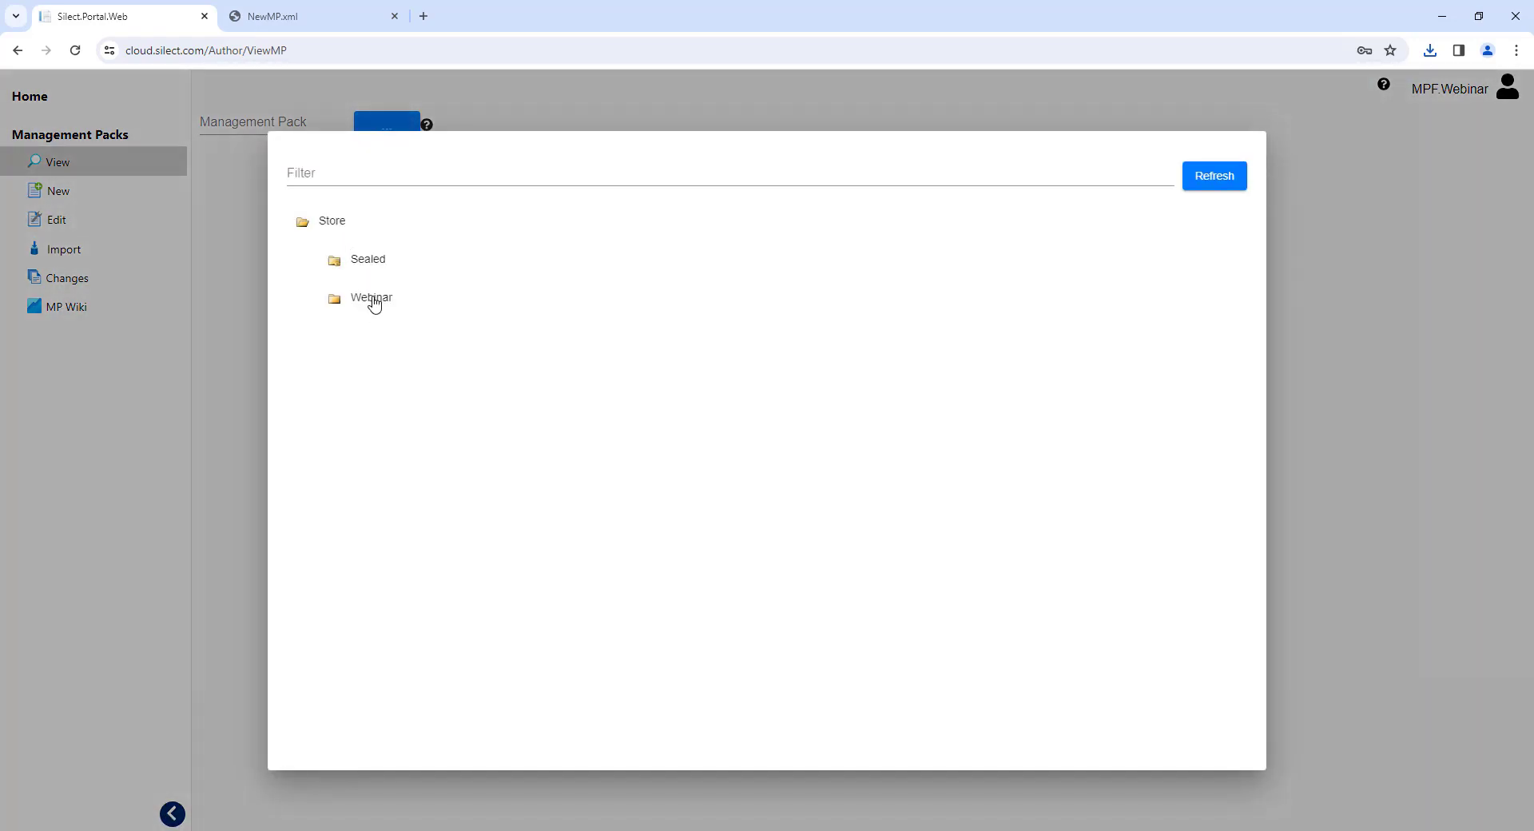
{"action": "left_click", "coordinate": [372, 303]}
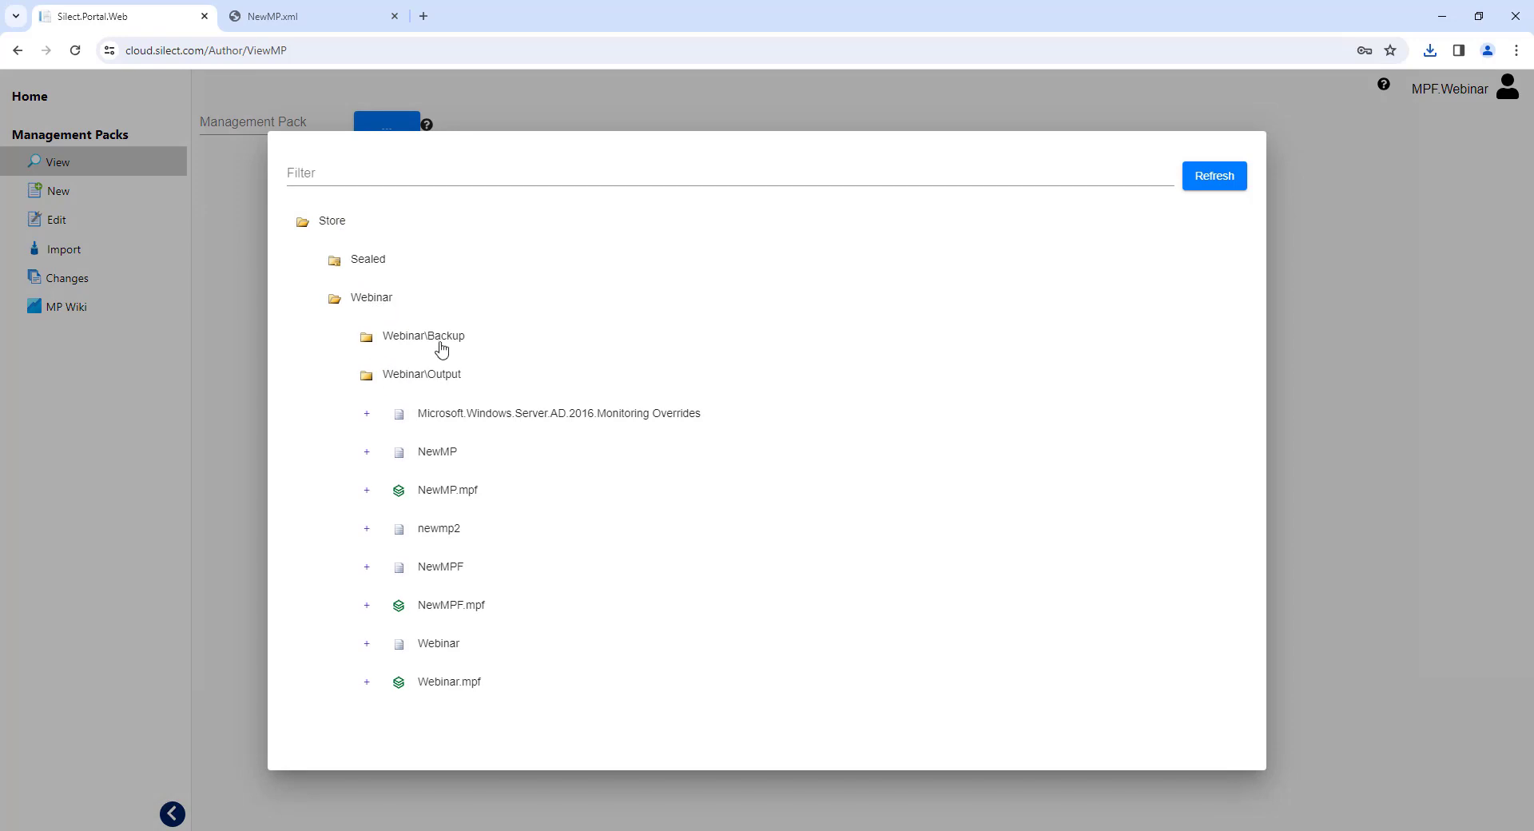
{"action": "left_click_drag", "start_coordinate": [441, 336], "coordinate": [445, 336]}
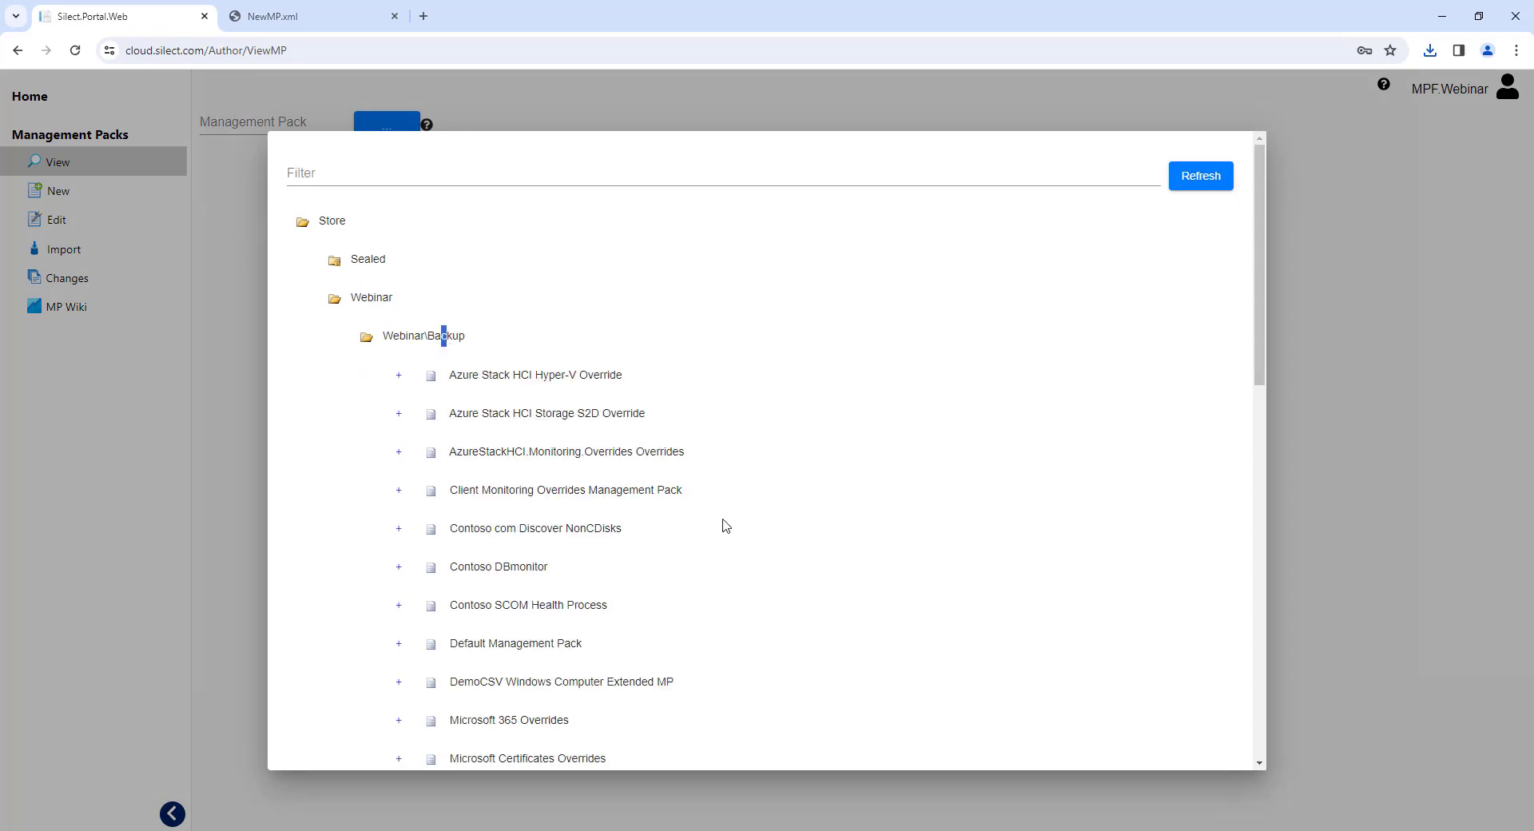
{"action": "left_click", "coordinate": [1327, 451]}
- Load the management pack audit history for 30 days without limiting it to a particular pack
{"action": "left_click", "coordinate": [58, 284]}
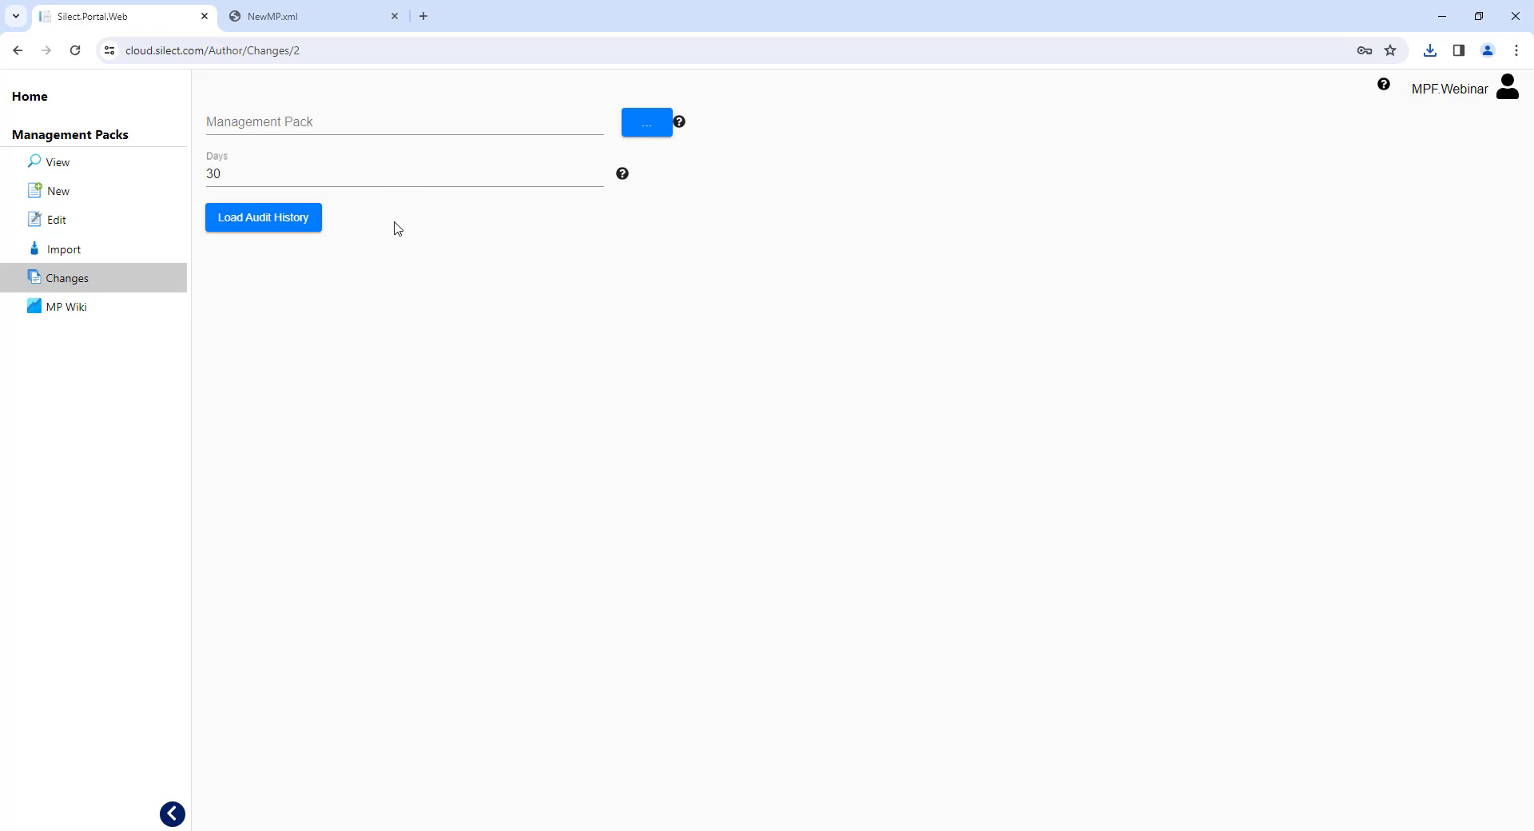
{"action": "left_click", "coordinate": [305, 224]}
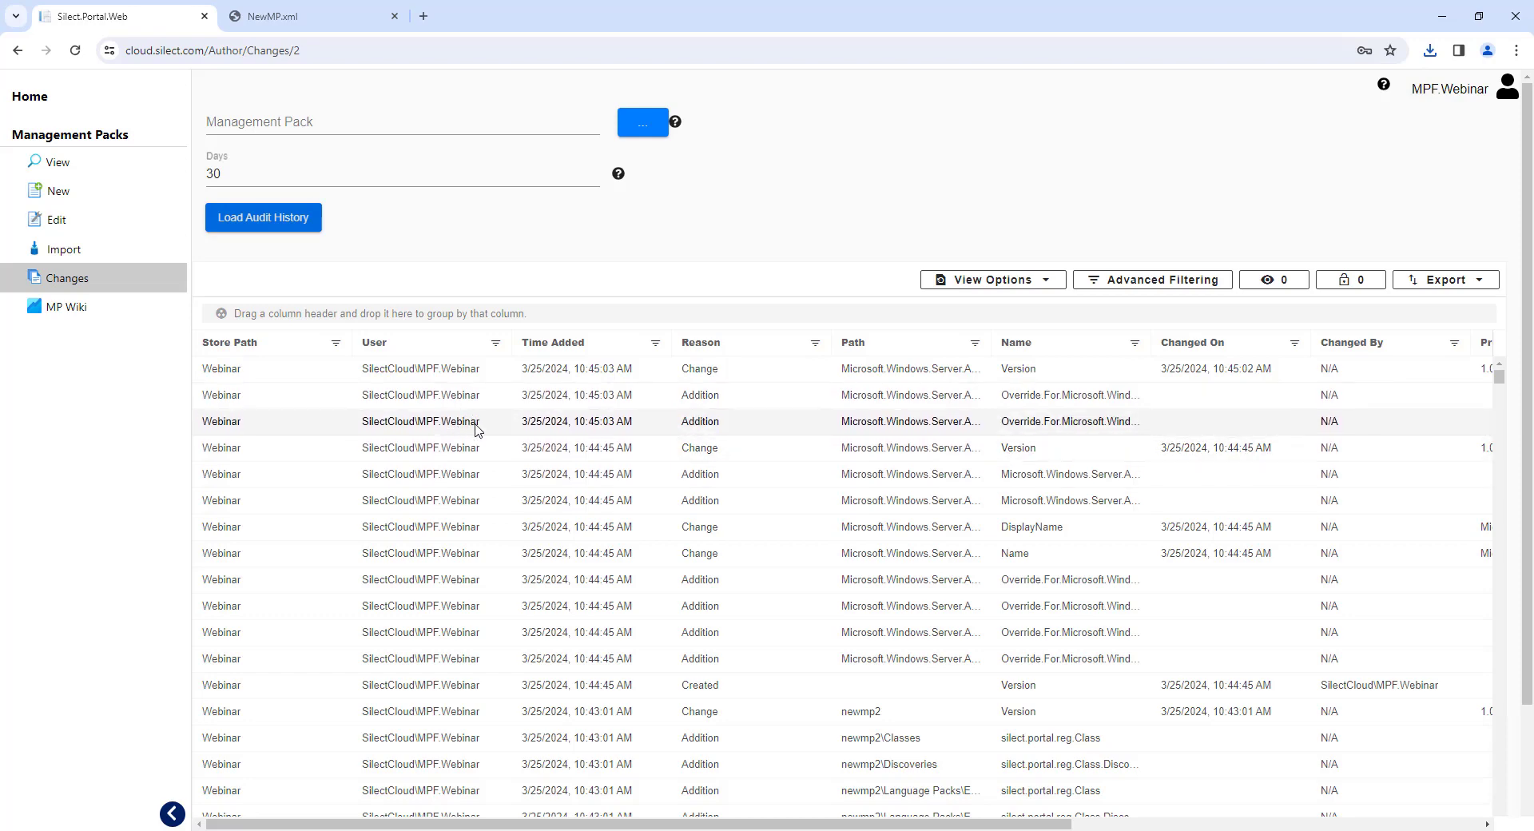
- View the MP Wiki report for version 10.22.1019.0 of Microsoft.ACS.Unix.Library and close the report
{"action": "left_click", "coordinate": [92, 306]}
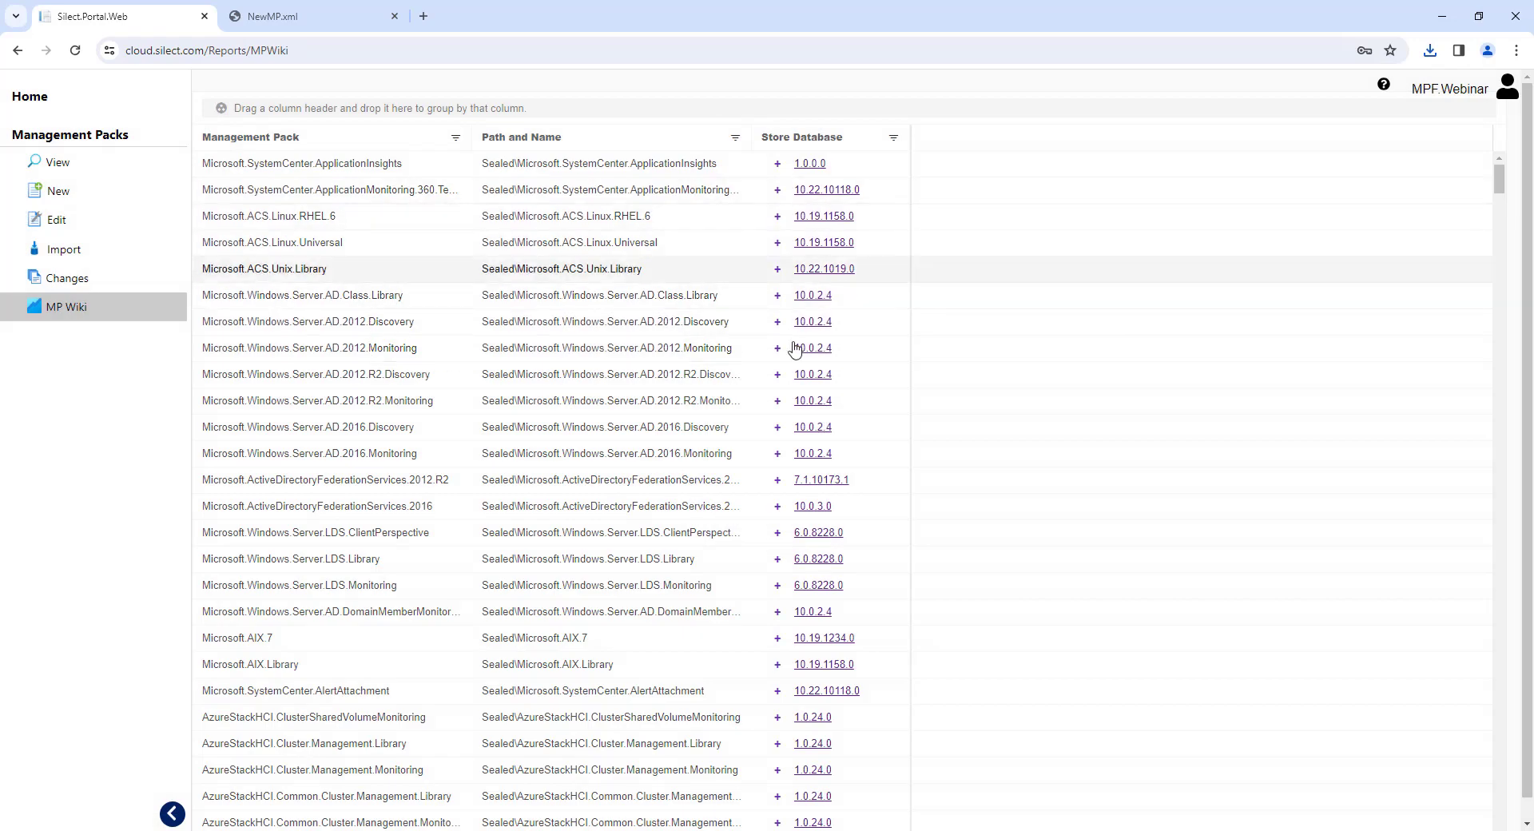
{"action": "left_click", "coordinate": [834, 276]}
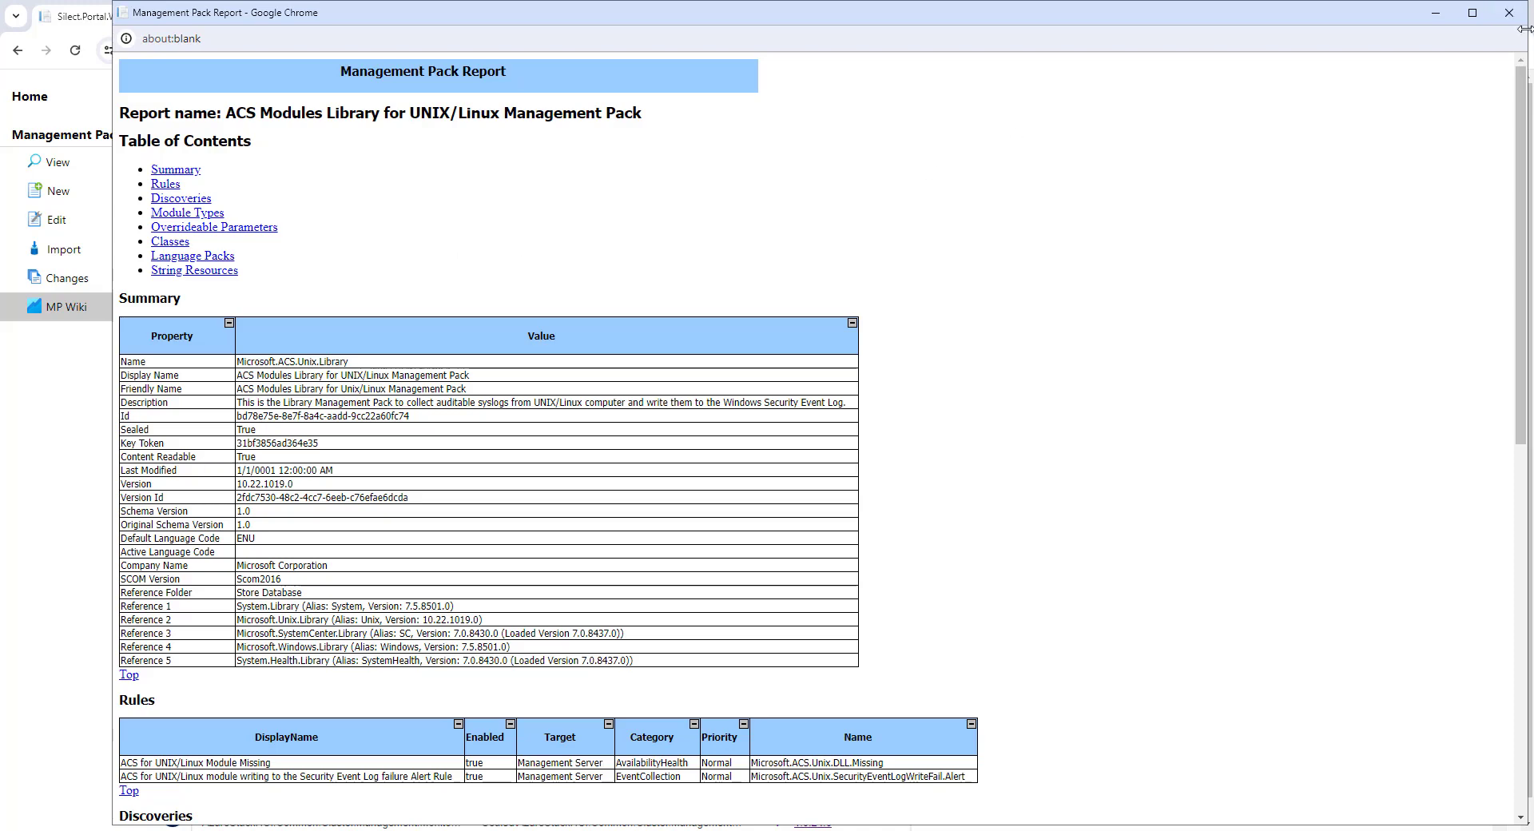
{"action": "left_click", "coordinate": [1505, 13]}
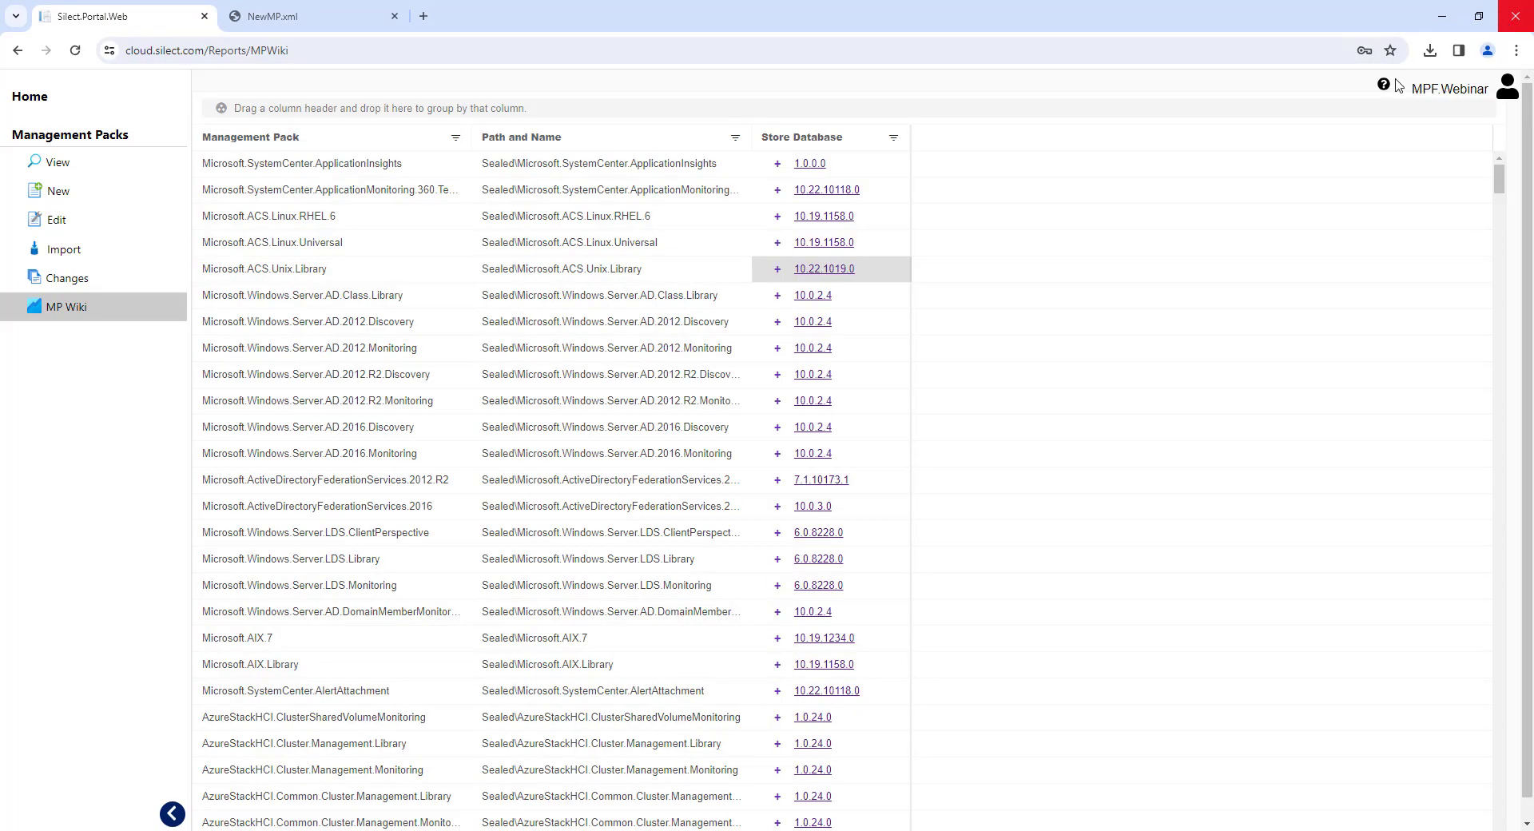